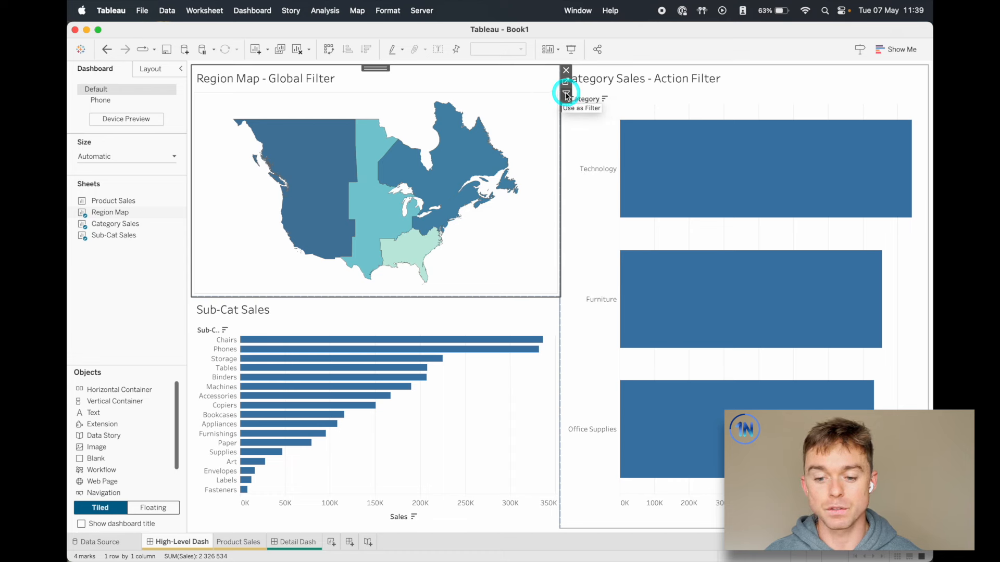
key(ctrl+a)
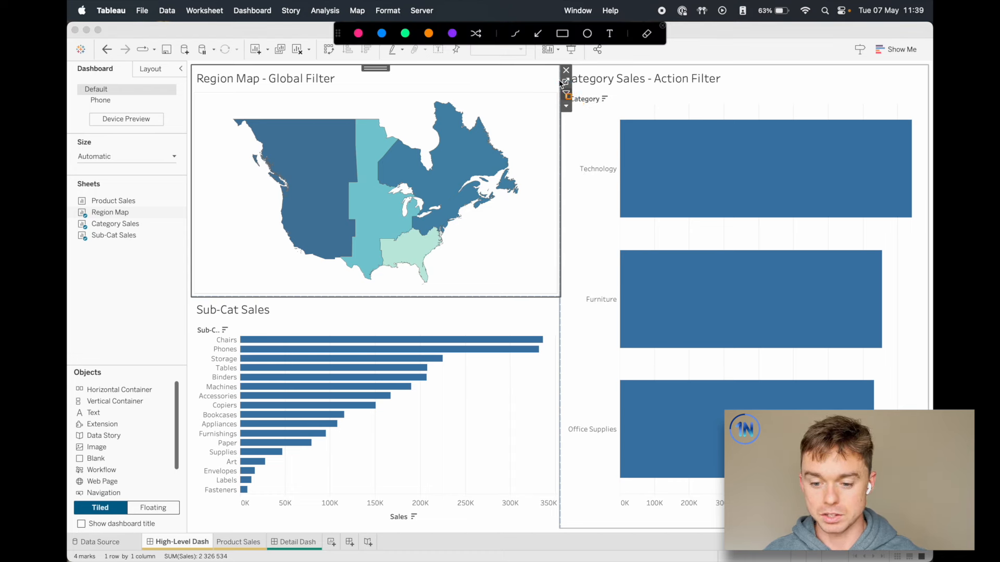
drag(547, 79, 580, 106)
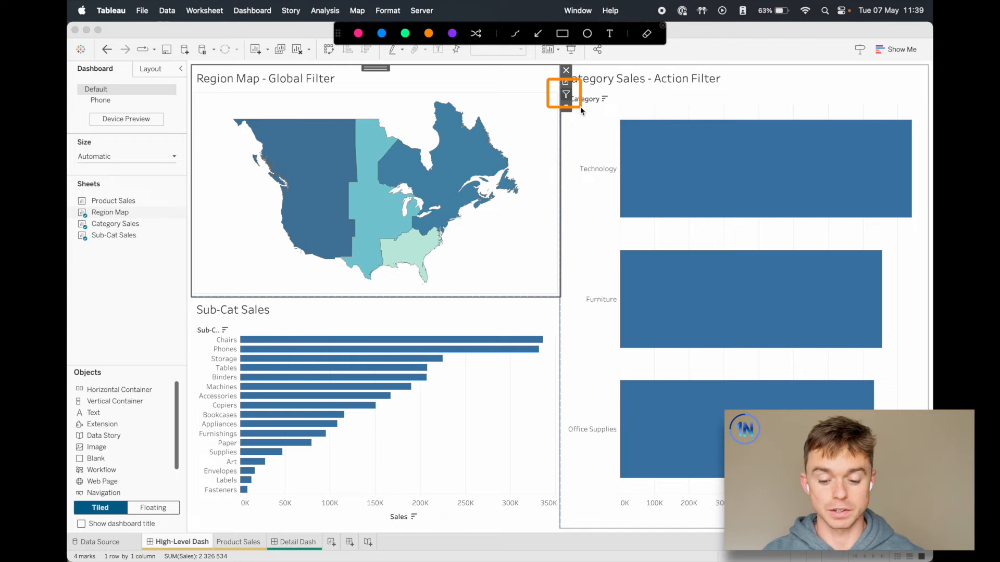
key(Escape)
Use the Region Map as a dashboard filter and test it by selecting each region in turn, finally clearing the selection
click(566, 94)
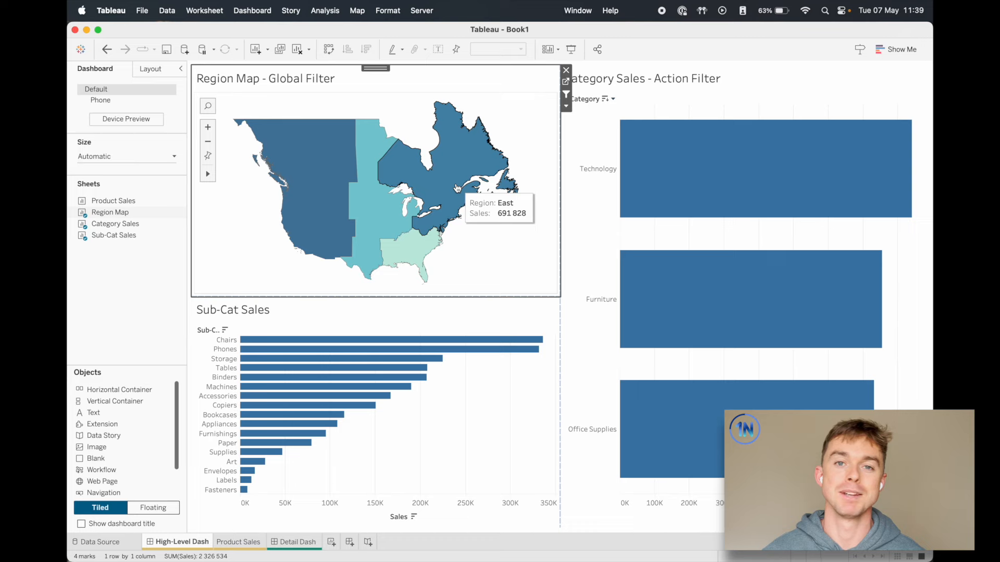
click(408, 252)
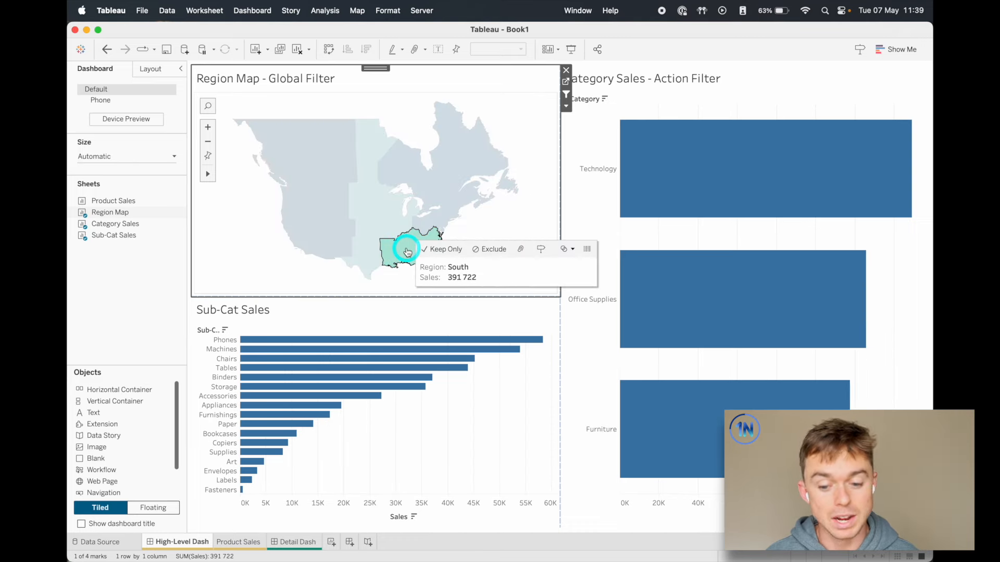
click(367, 223)
click(306, 205)
click(462, 158)
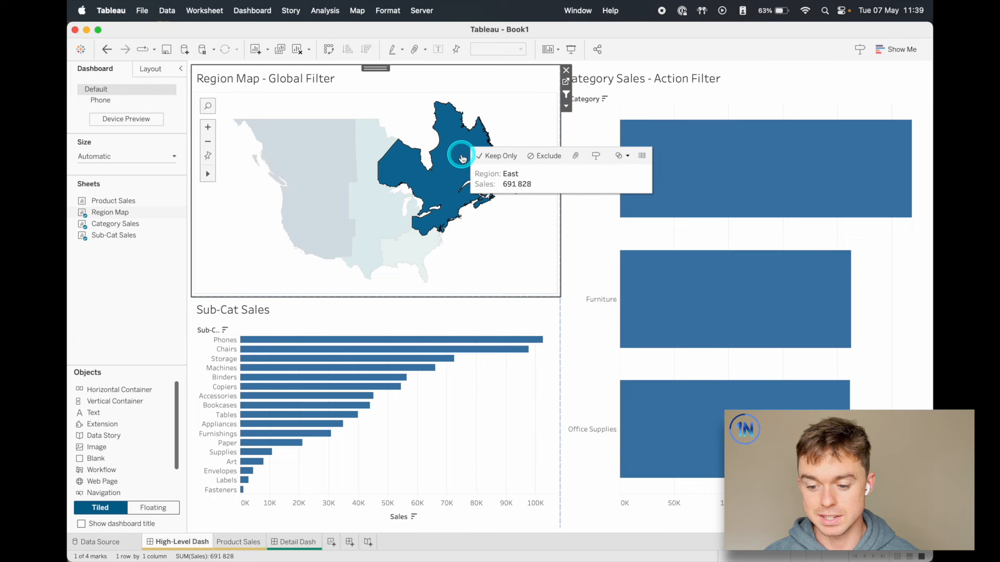
click(521, 124)
click(640, 100)
Use the Category Sales chart as a filter and test it with the Technology, Furniture and Office Supplies bars
click(803, 79)
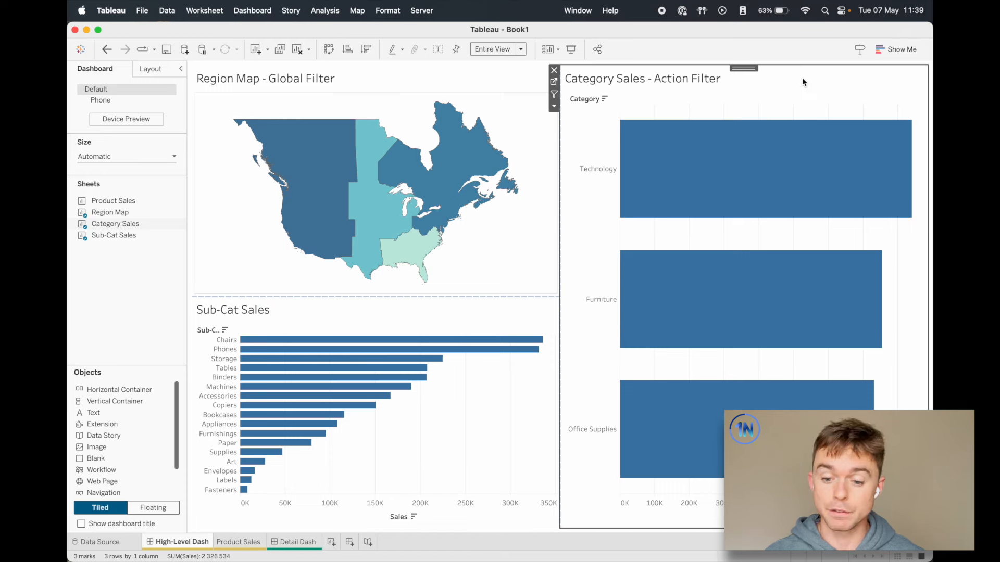
click(555, 95)
click(745, 187)
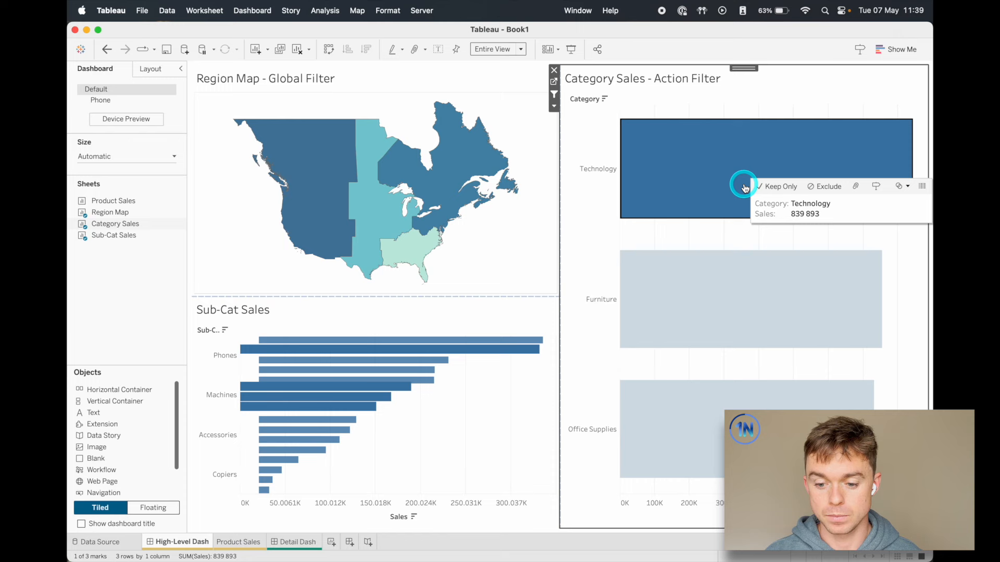
click(700, 157)
click(704, 302)
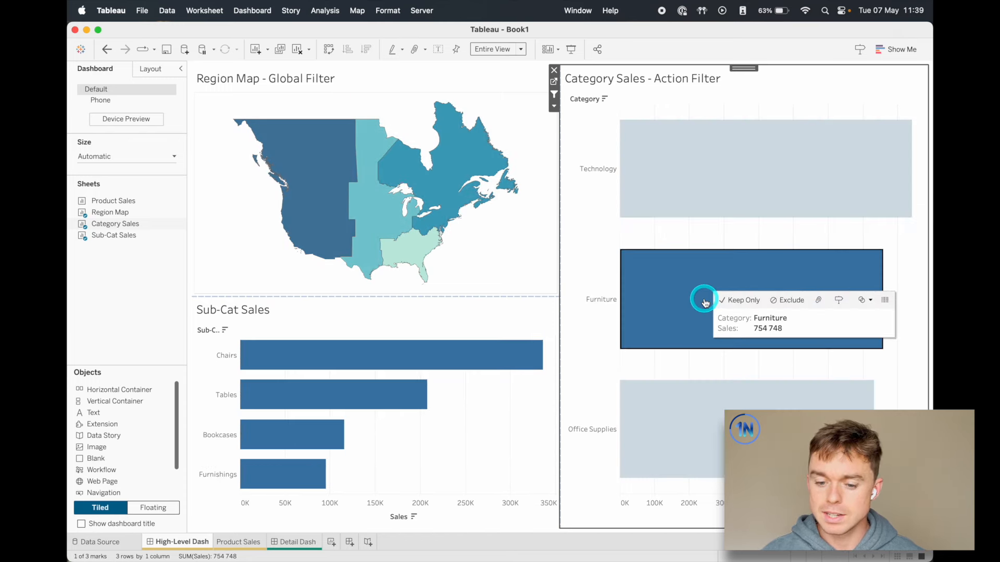
click(721, 435)
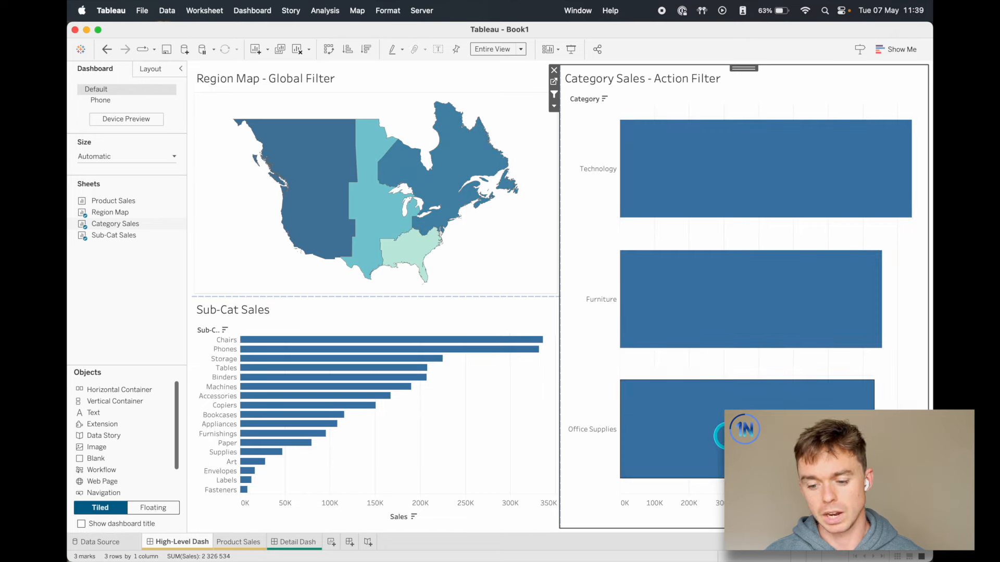
key(ctrl+a)
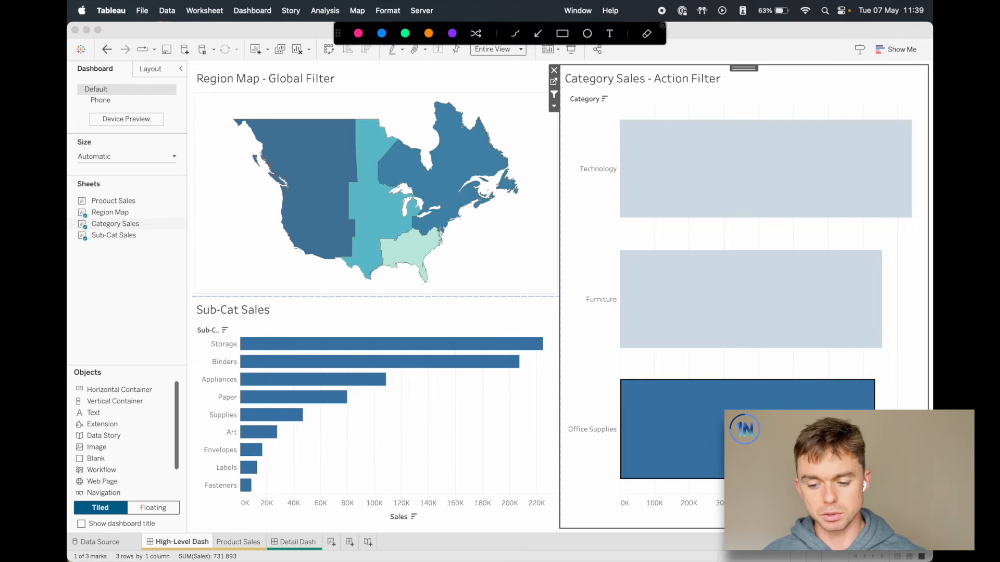
drag(653, 406, 389, 190)
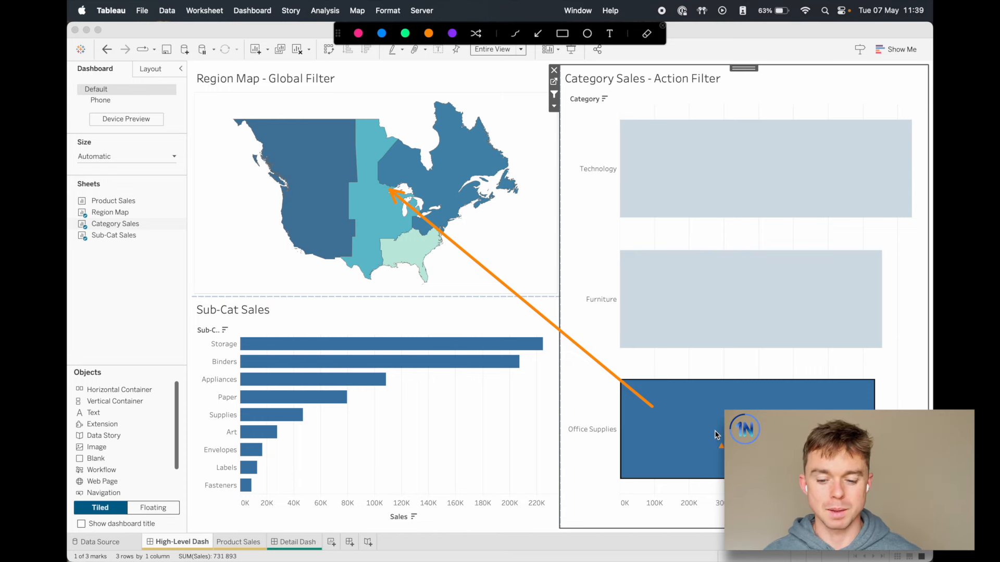
drag(690, 433, 458, 434)
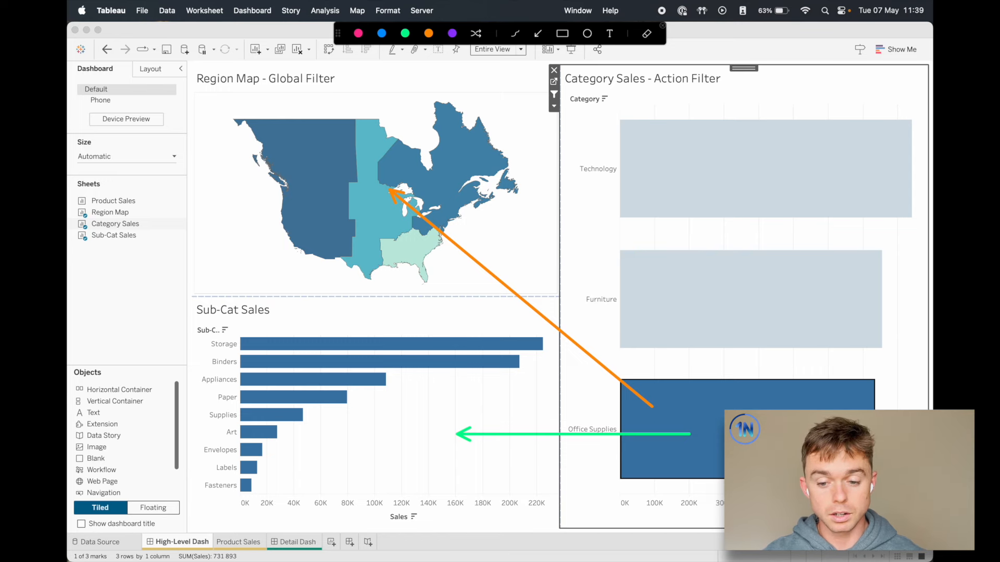
key(Escape)
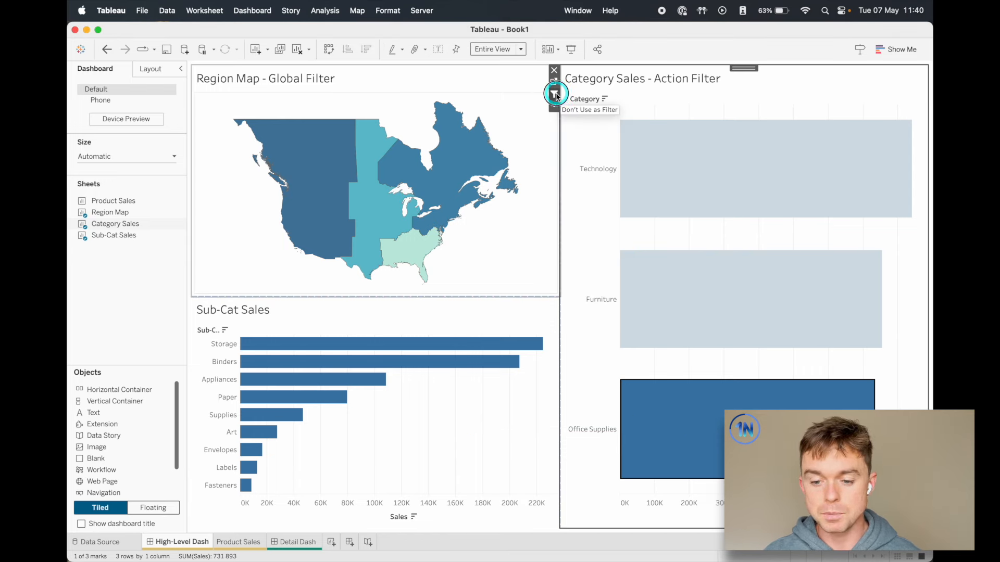
Stop using the Category Sales chart as a filter and check its bars with no selection left active
click(555, 94)
click(687, 168)
click(634, 166)
click(580, 129)
click(682, 123)
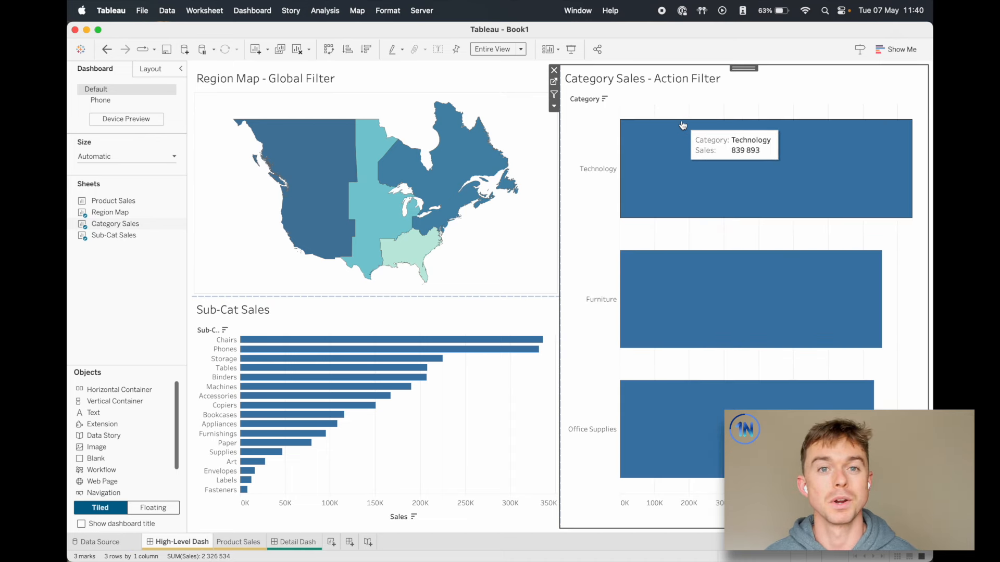
click(645, 120)
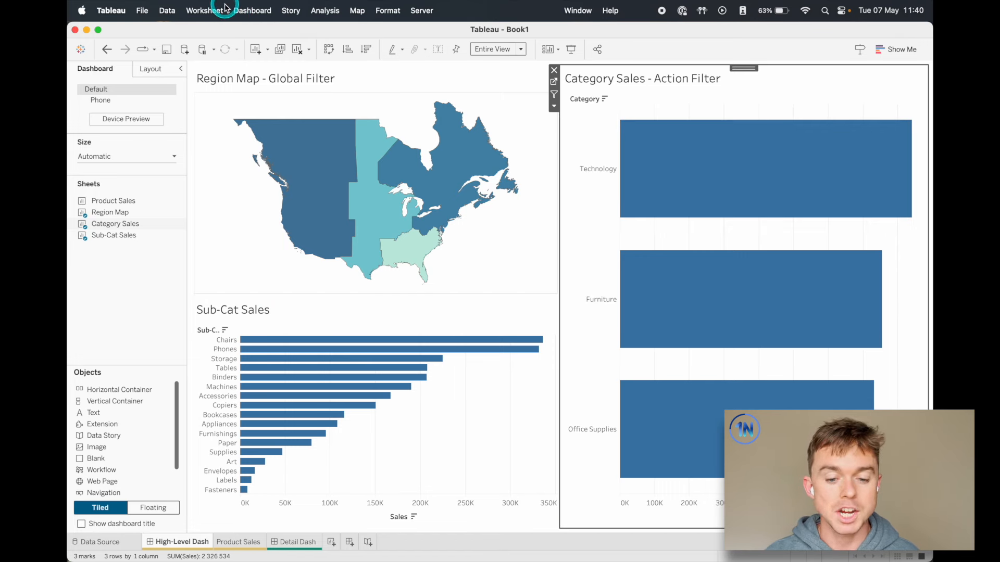
Open the list of actions for the High-Level Dash dashboard
click(253, 11)
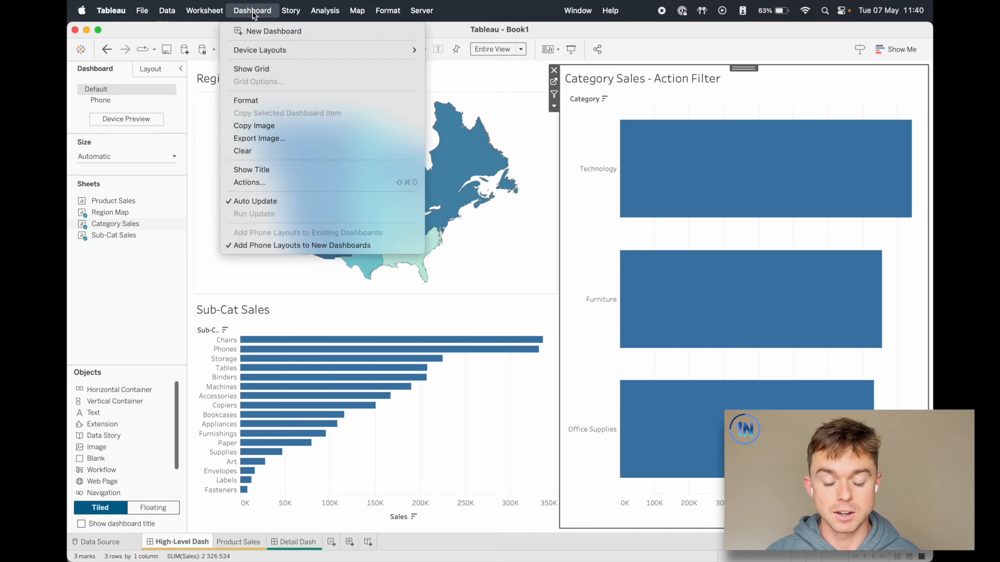
click(292, 182)
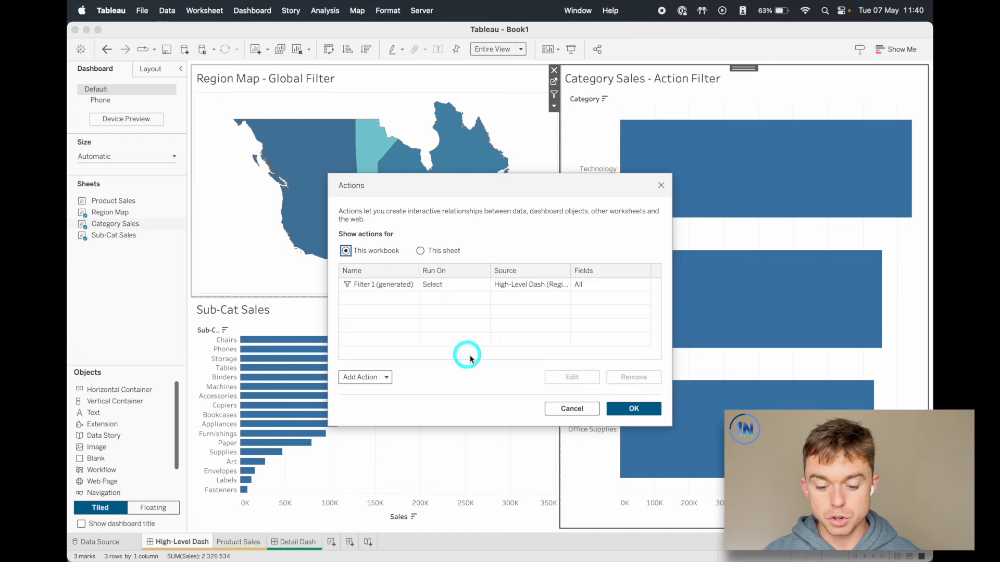
key(ctrl+a)
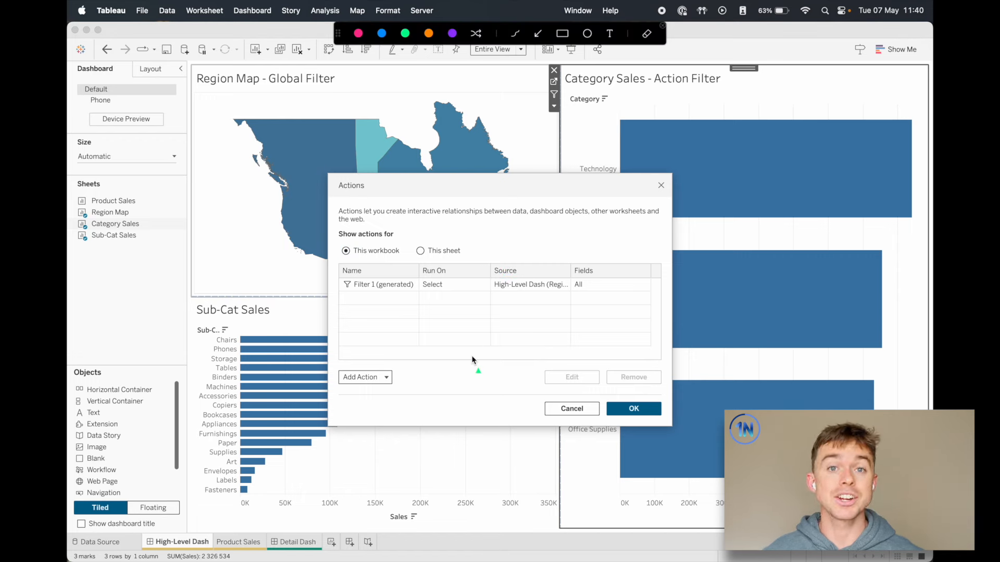
key(r)
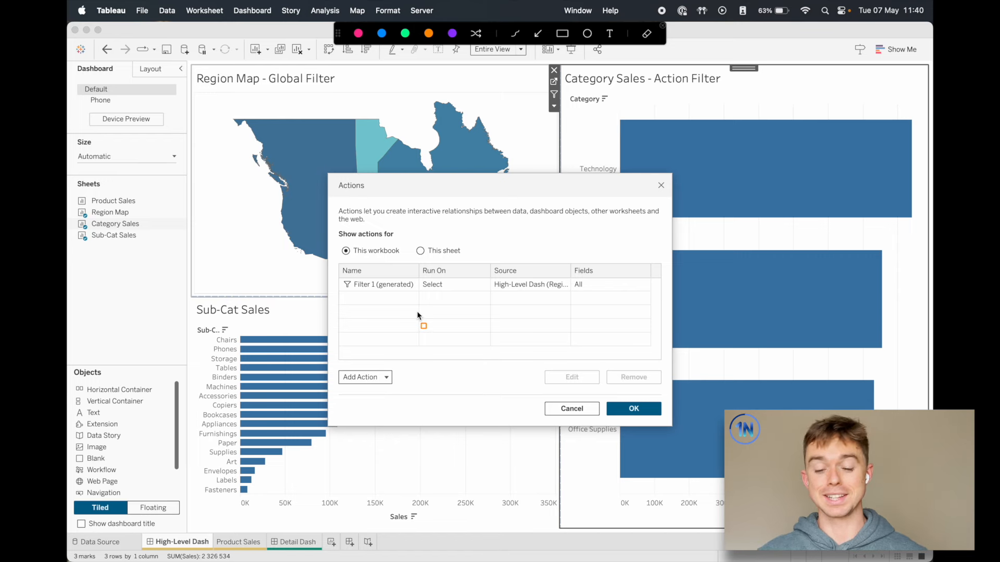
mouse_move(337, 280)
mouse_down()
mouse_move(597, 272)
mouse_move(654, 296)
mouse_up()
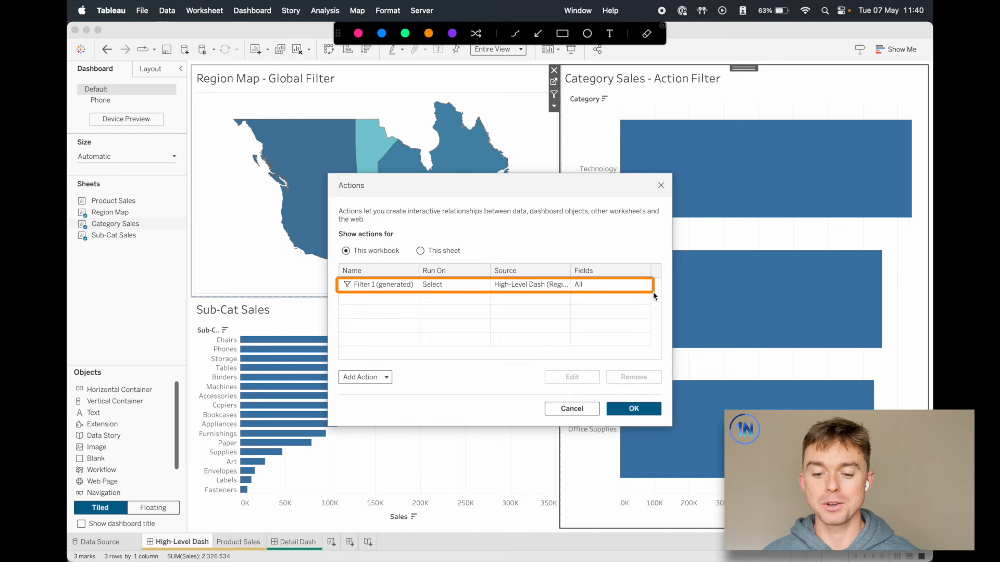
drag(411, 284, 527, 100)
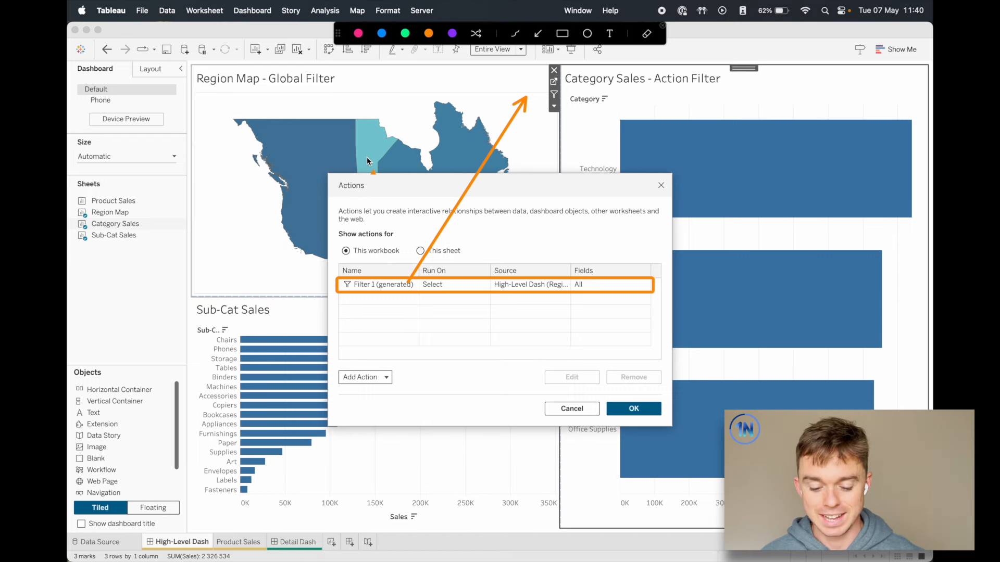
key(Escape)
Start adding a new action of the Filter type to the dashboard
click(365, 377)
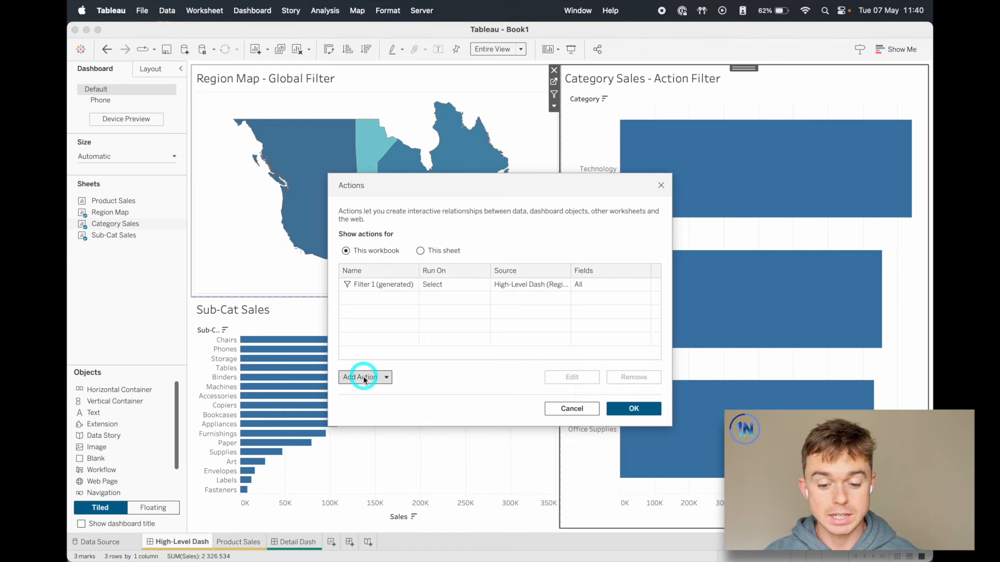
click(379, 377)
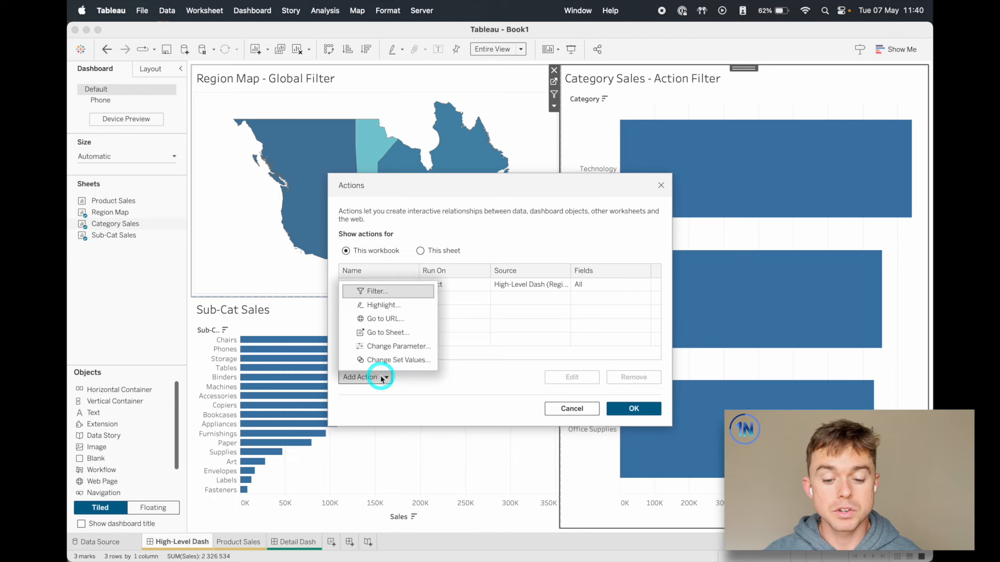
click(416, 293)
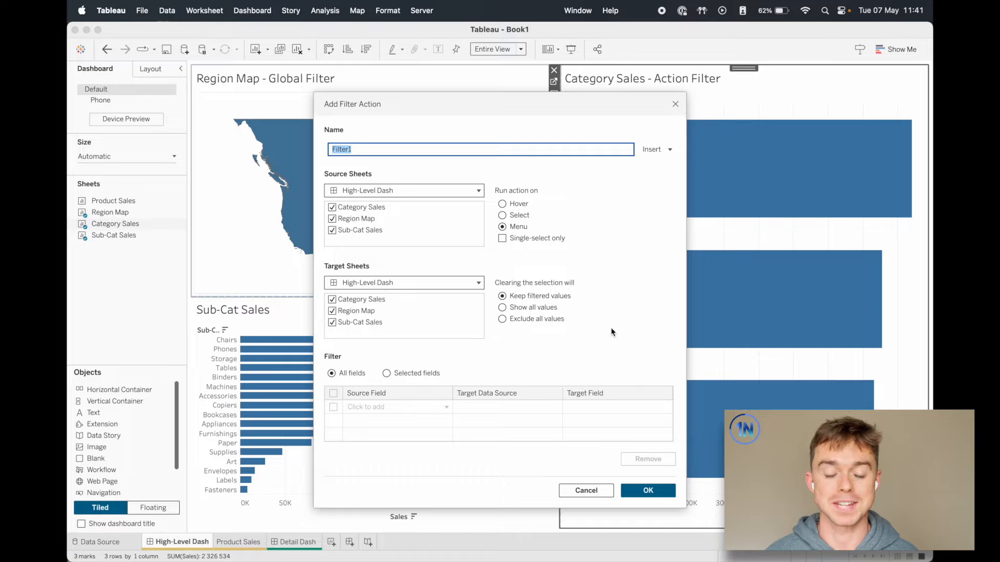
key(ctrl+alt+a)
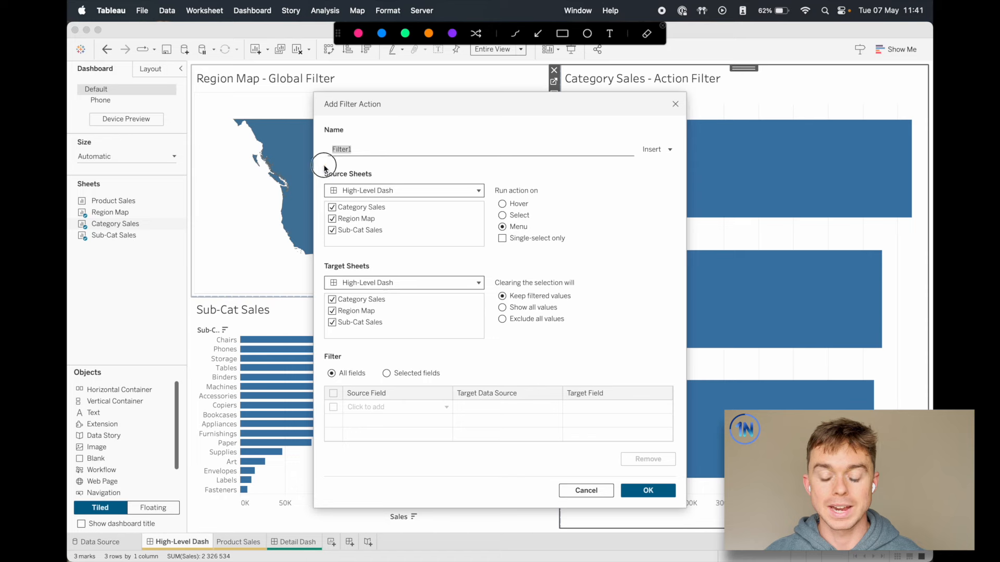
mouse_move(322, 166)
mouse_down()
mouse_move(652, 265)
mouse_move(651, 255)
mouse_up()
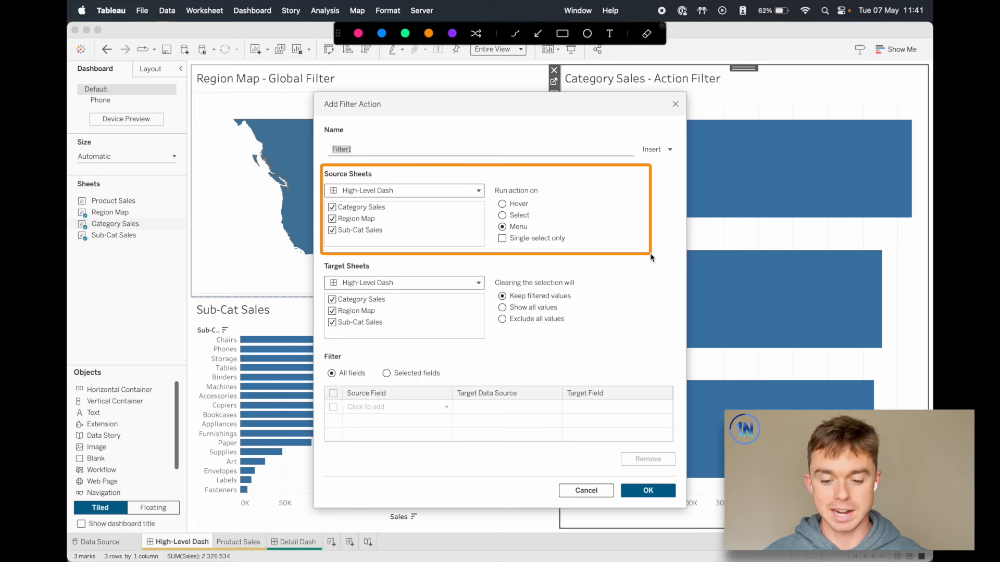
mouse_move(318, 260)
mouse_down()
mouse_move(718, 485)
mouse_move(681, 456)
mouse_move(679, 324)
mouse_move(678, 348)
mouse_up()
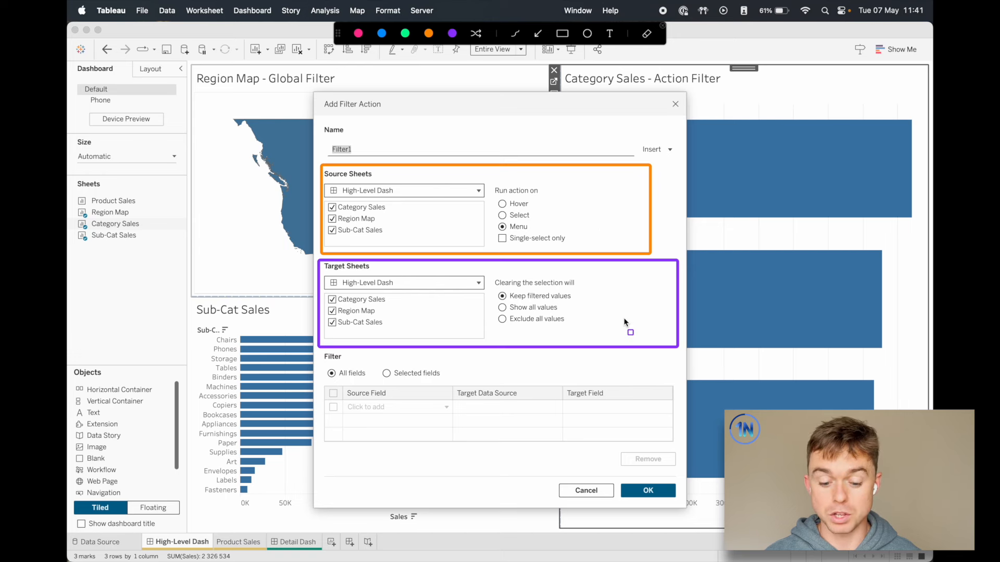
key(Escape)
Name the new filter action "Category Action Filter"
click(501, 148)
text(Category Action Filter)
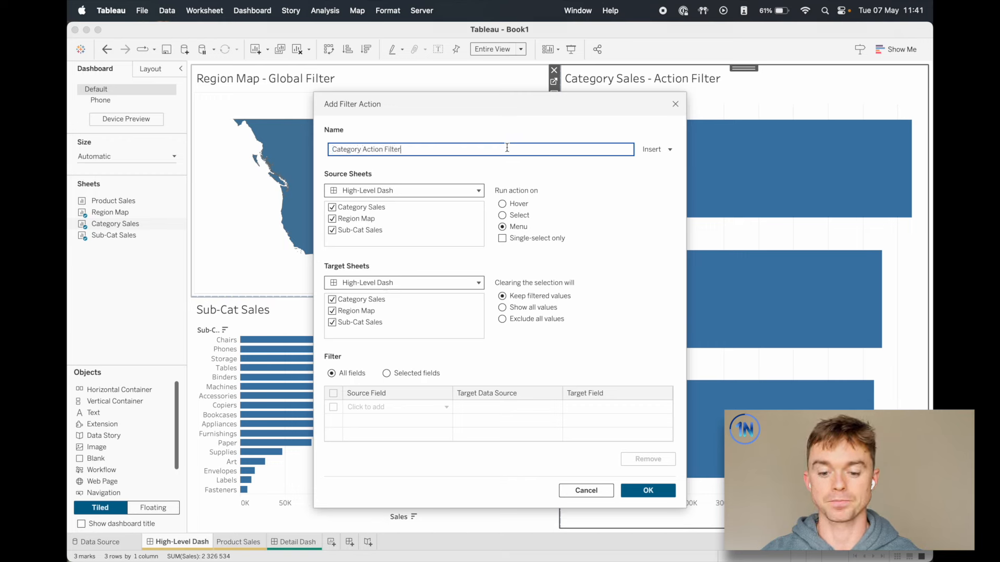
click(559, 186)
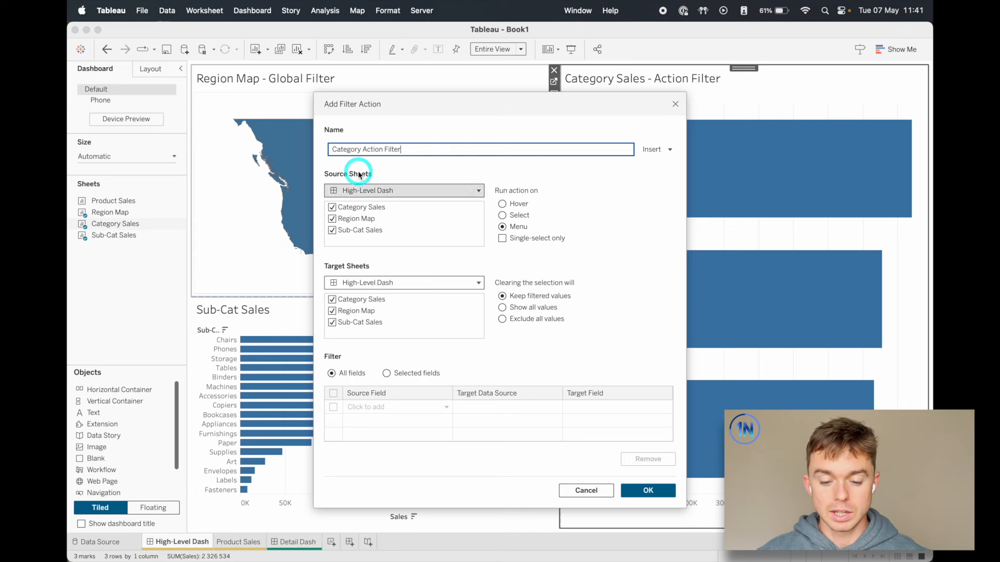
Keep High-Level Dash as the action's source and exclude Region Map and Sub-Cat Sales, leaving only Category Sales as source sheet
click(437, 189)
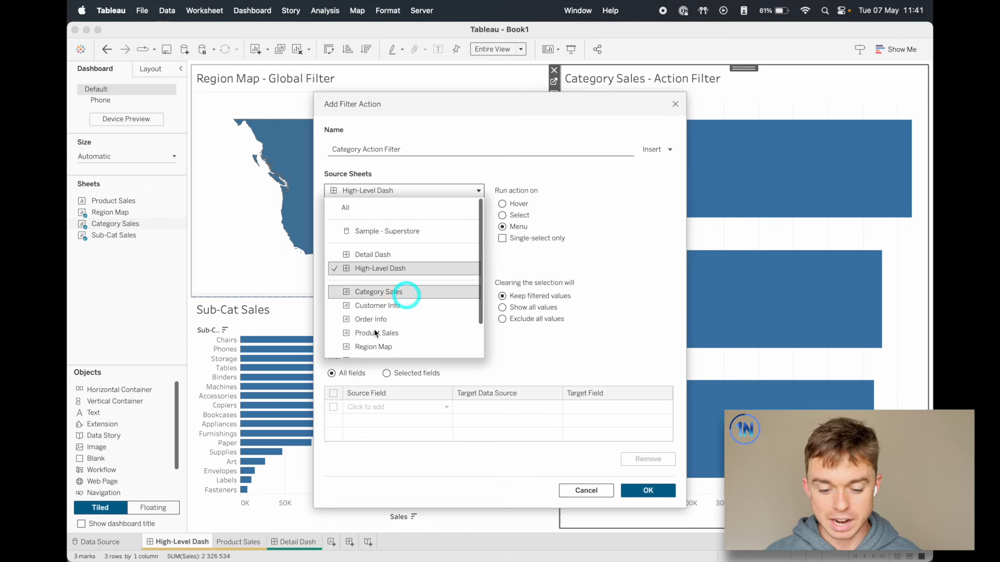
click(426, 270)
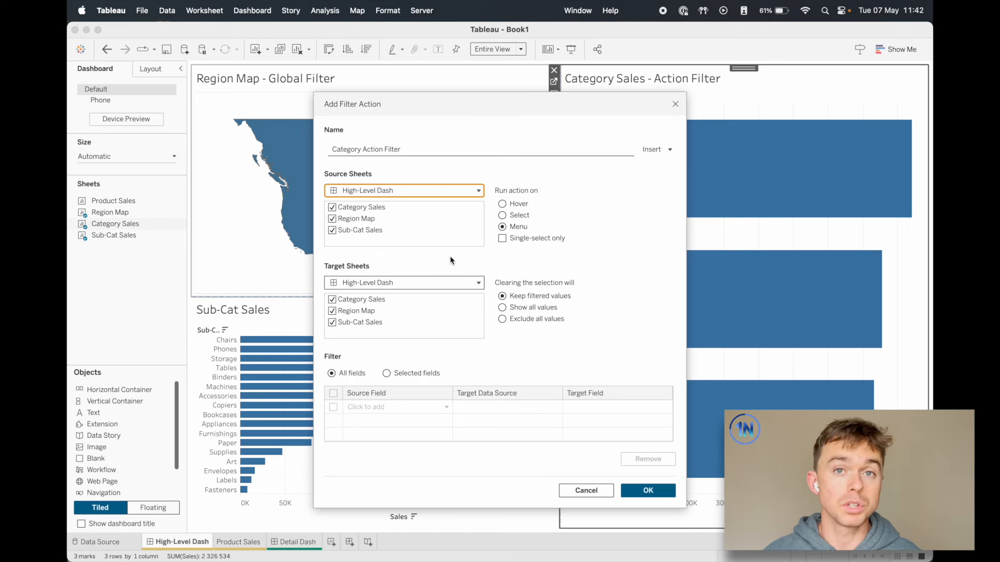
click(332, 219)
click(332, 230)
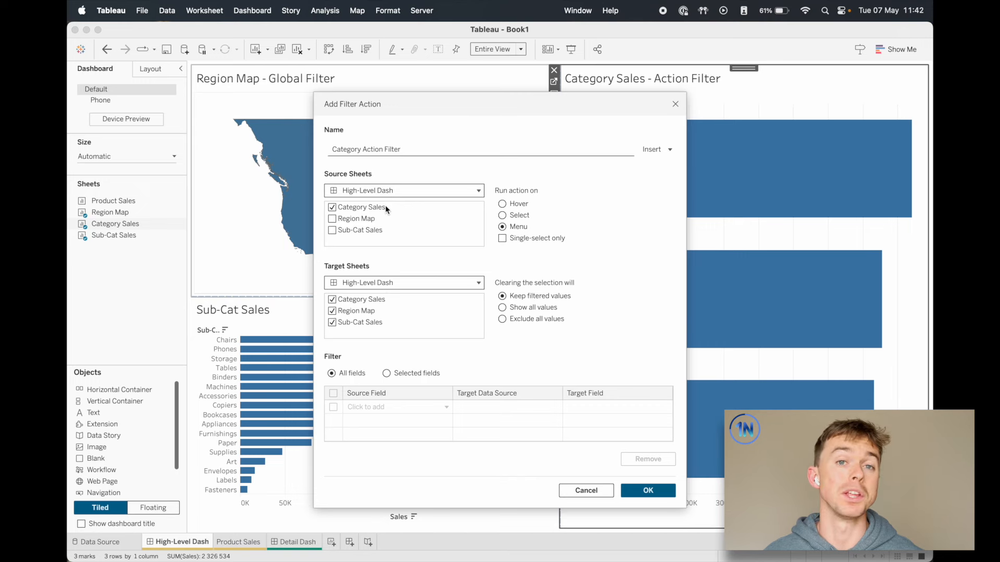
key(ctrl+a)
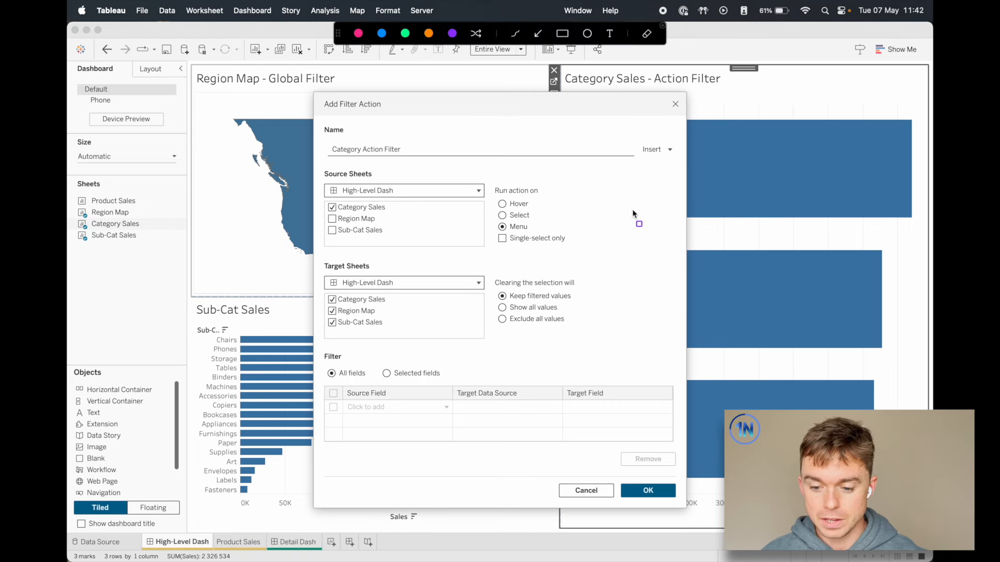
drag(486, 176, 582, 254)
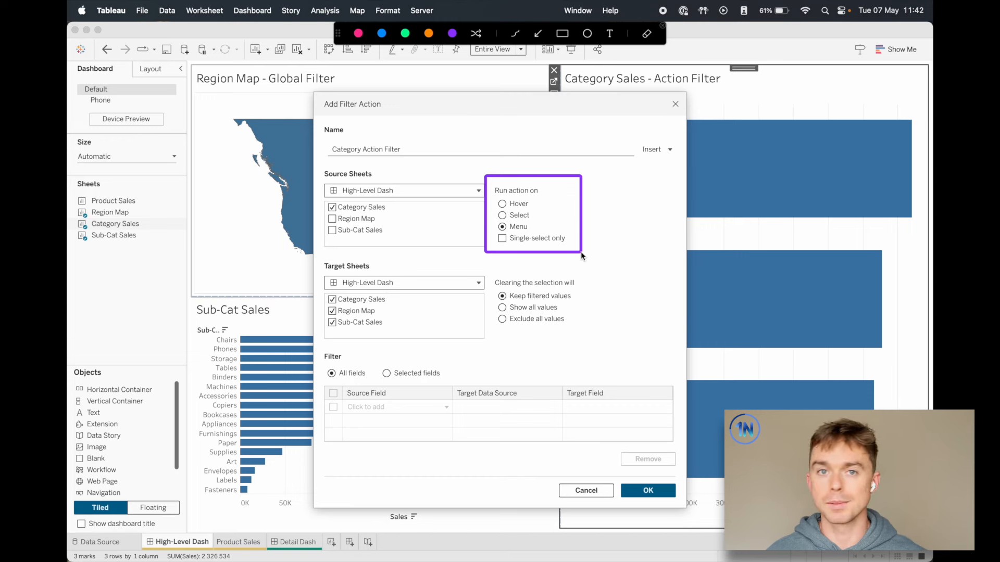
drag(602, 176, 604, 265)
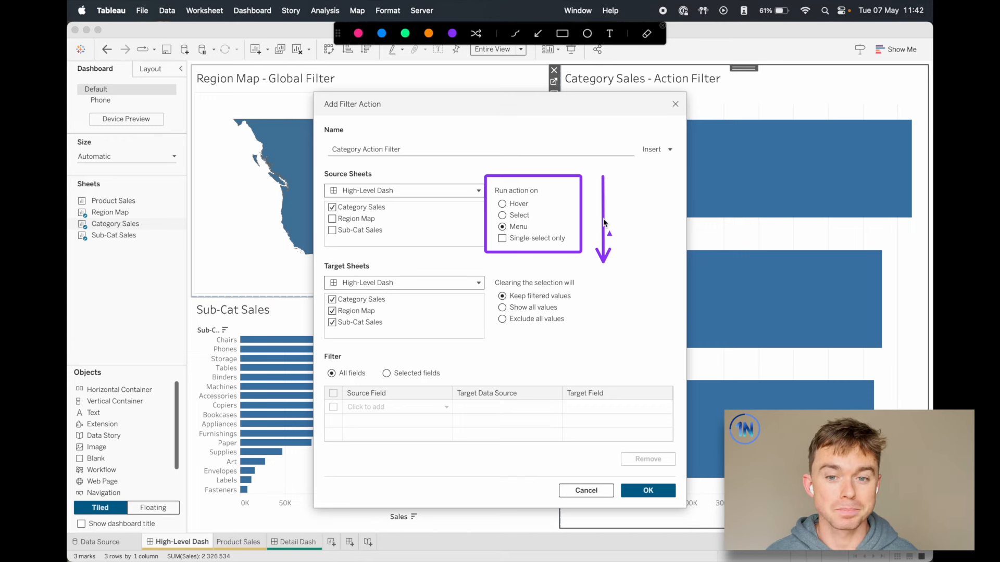
drag(570, 204, 540, 203)
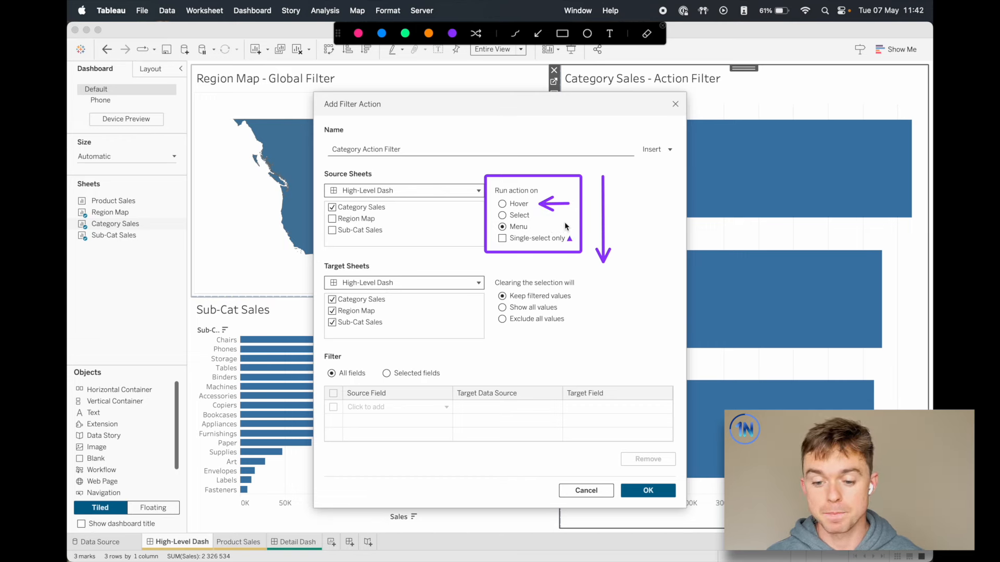
drag(576, 225, 540, 213)
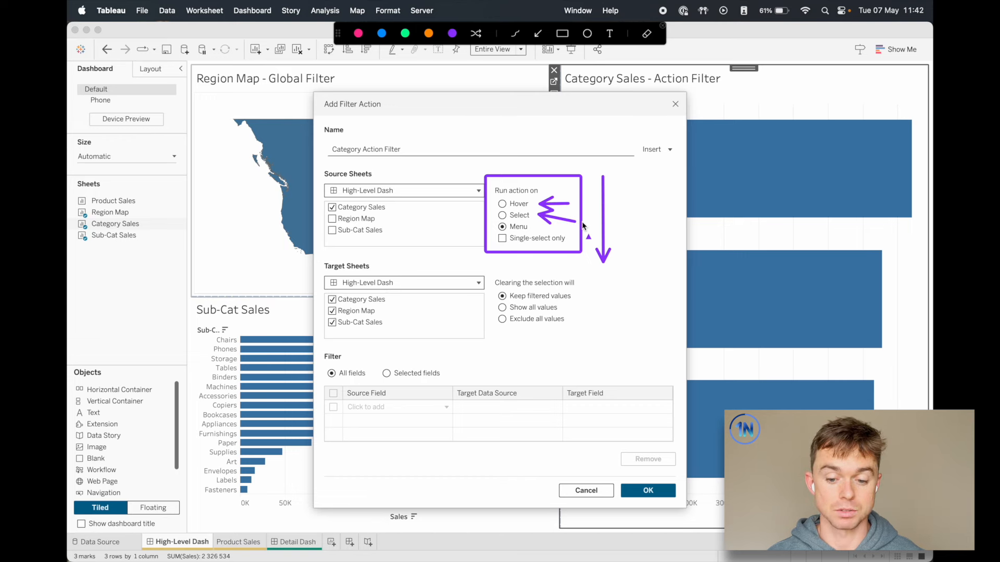
mouse_move(582, 225)
mouse_down()
mouse_move(541, 219)
mouse_move(552, 229)
mouse_move(538, 230)
mouse_up()
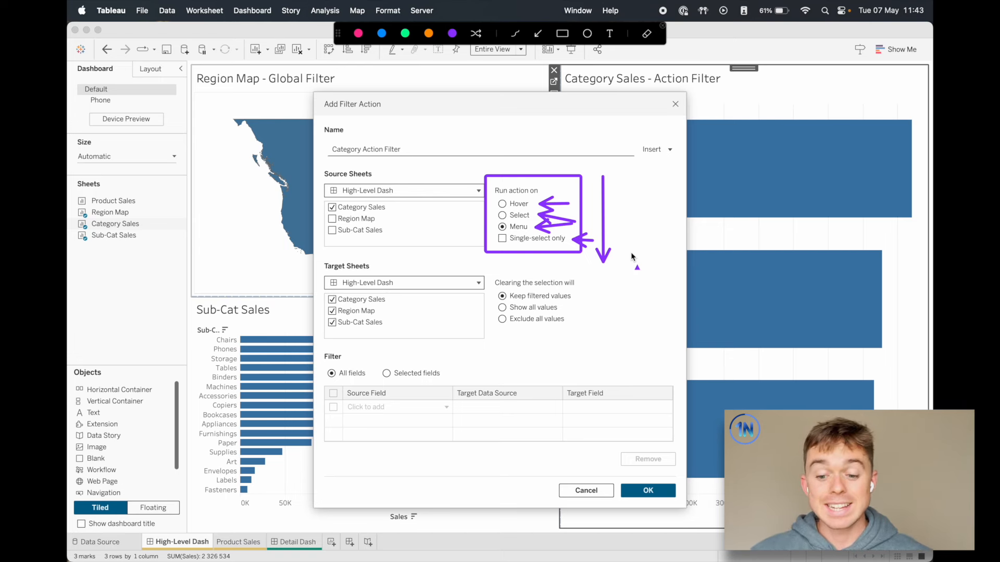
key(Escape)
Set Category Action Filter to run on Select
click(524, 218)
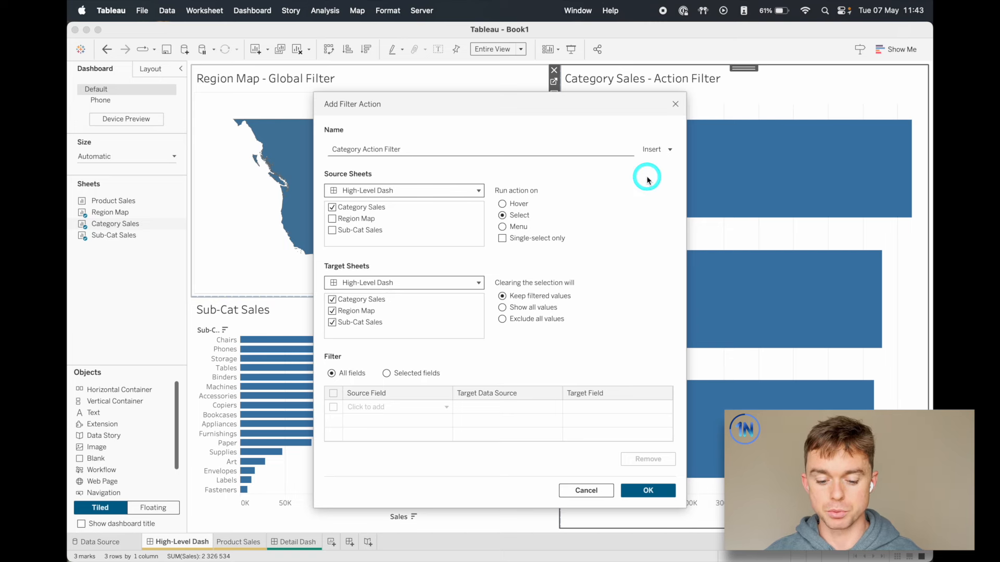
key(ctrl+alt+super+a)
drag(587, 230, 421, 230)
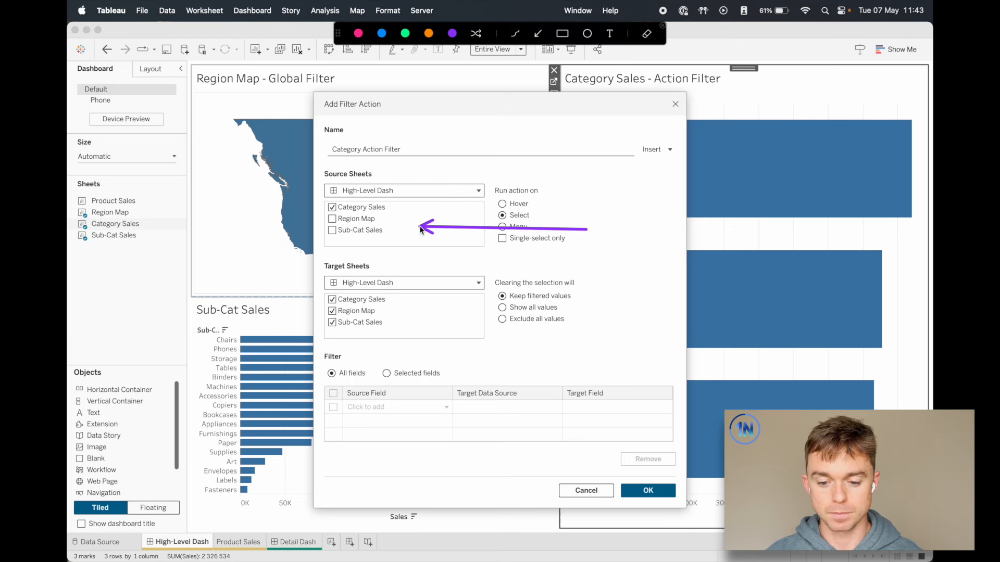
mouse_move(422, 272)
mouse_down()
mouse_move(422, 318)
mouse_move(581, 318)
mouse_up()
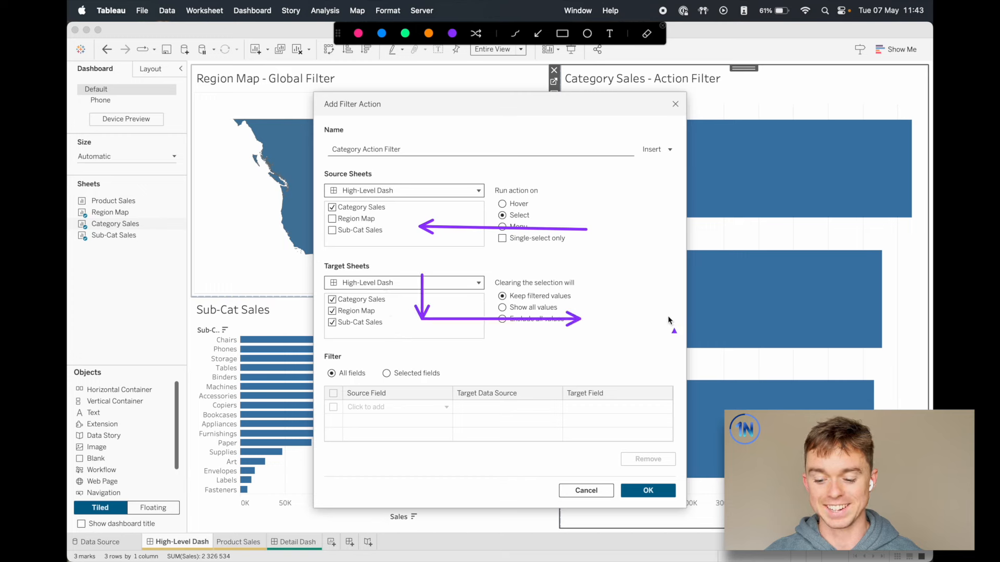
key(Escape)
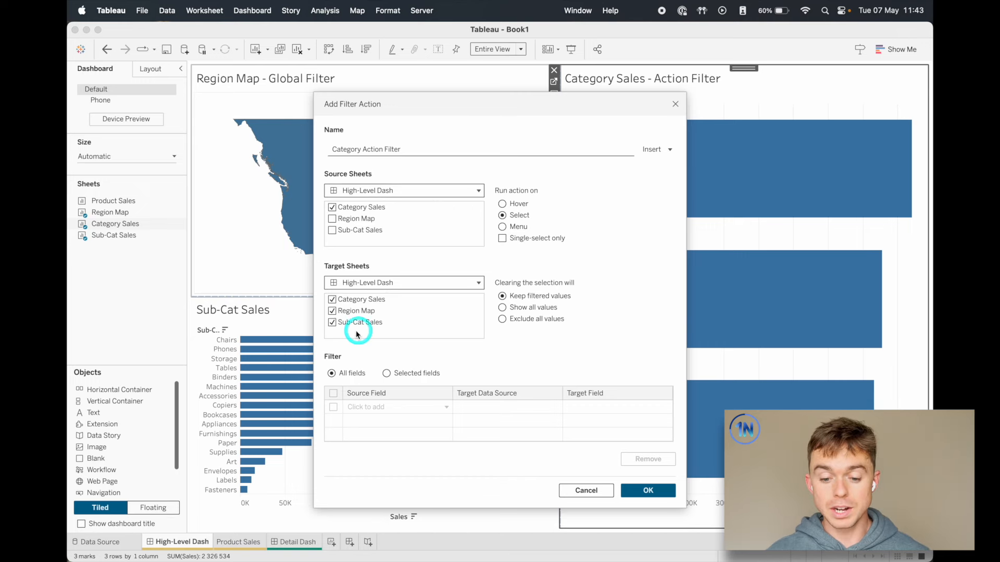
Exclude Region Map from the action's target sheets and set clearing the selection to Show all values
click(333, 312)
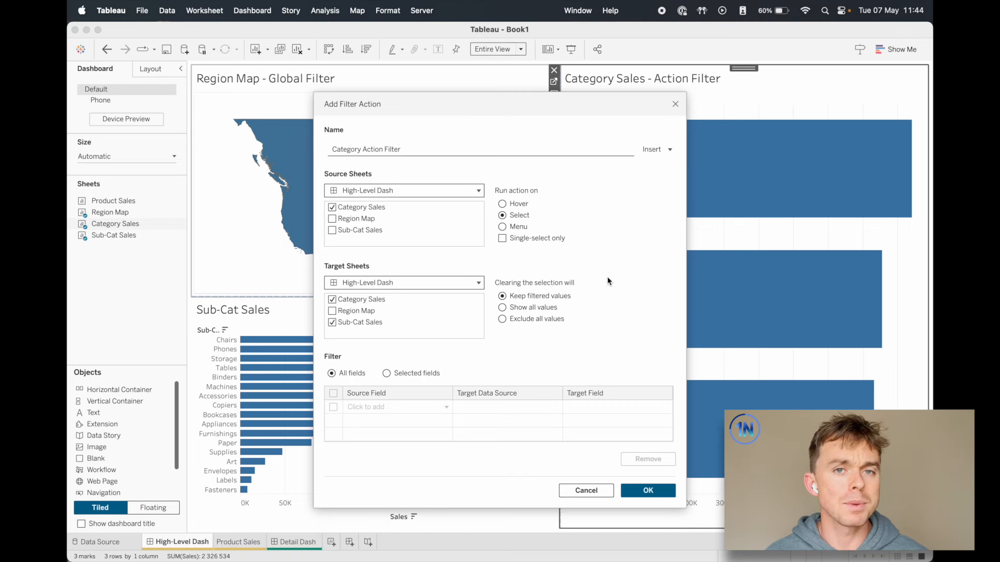
click(547, 293)
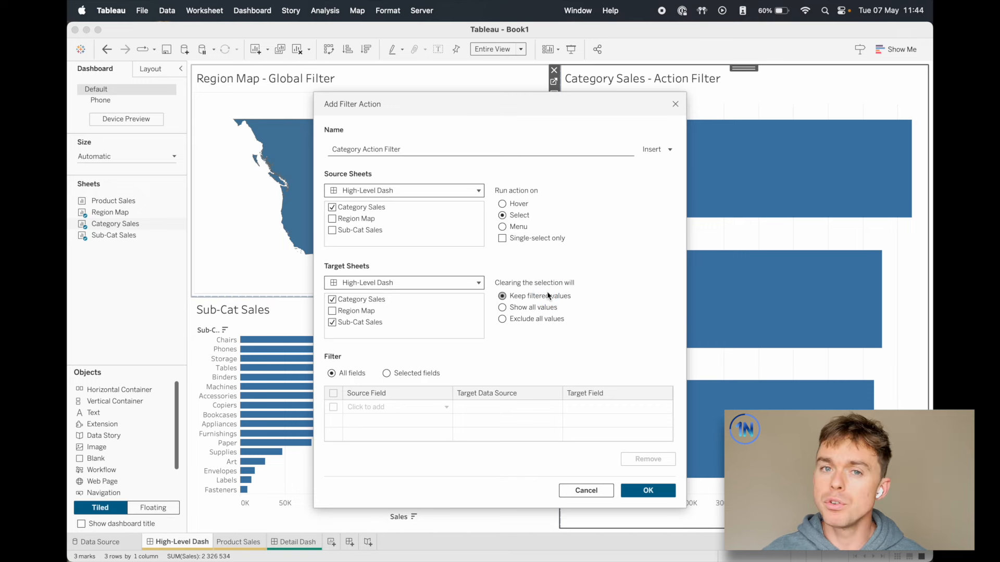
click(537, 308)
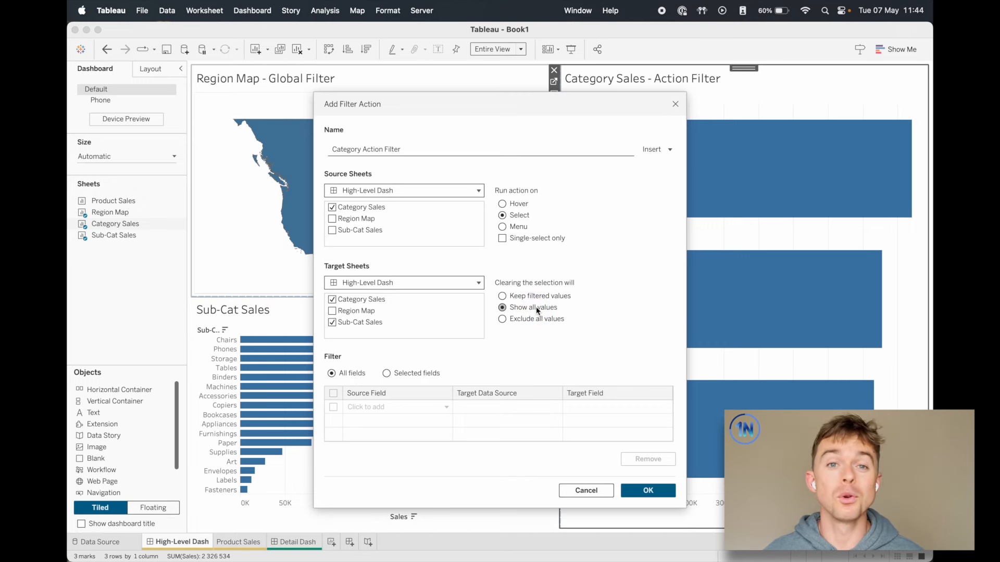
click(554, 316)
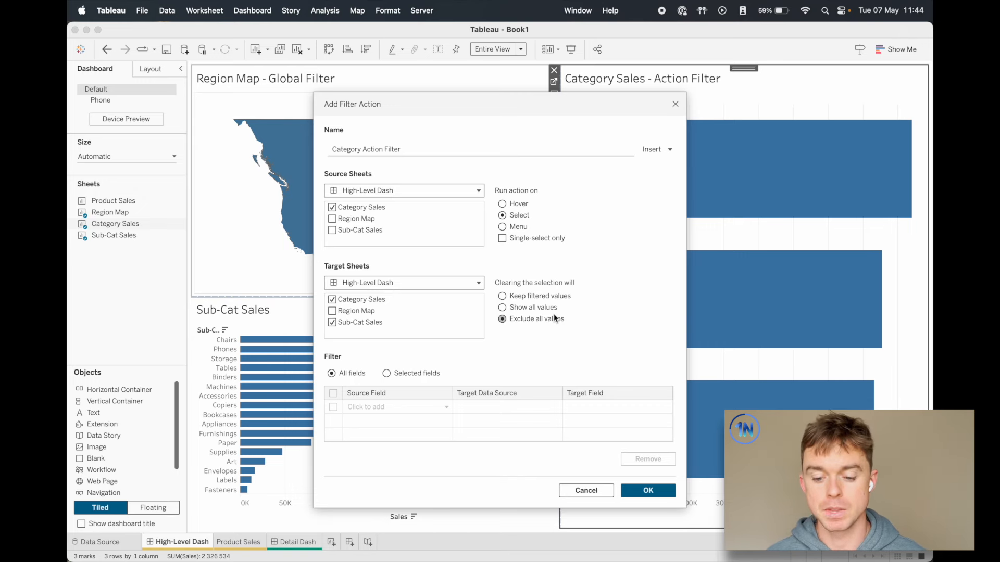
click(540, 310)
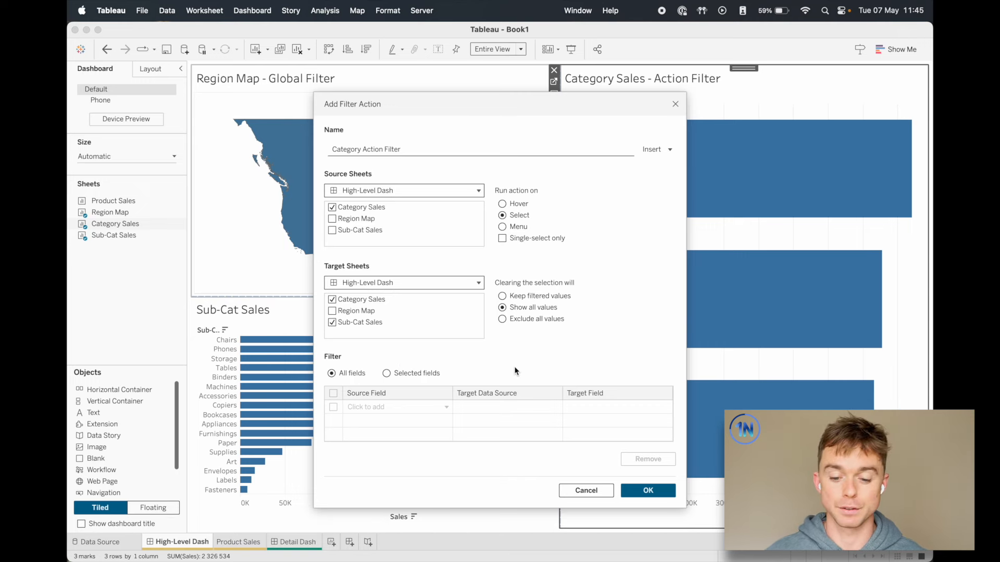
Save the filter action with All fields as its filter and close the dashboard's actions list
click(410, 374)
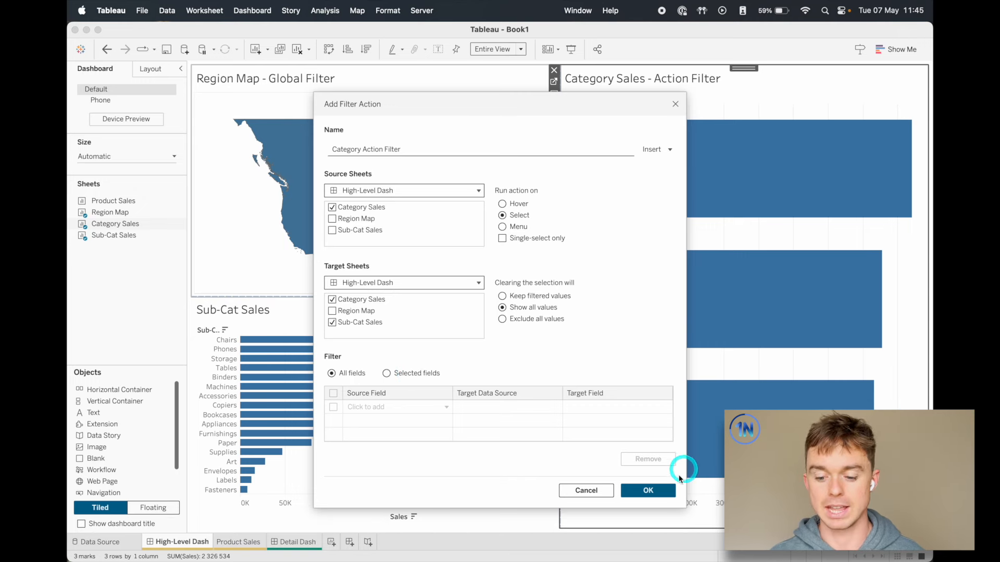
click(632, 490)
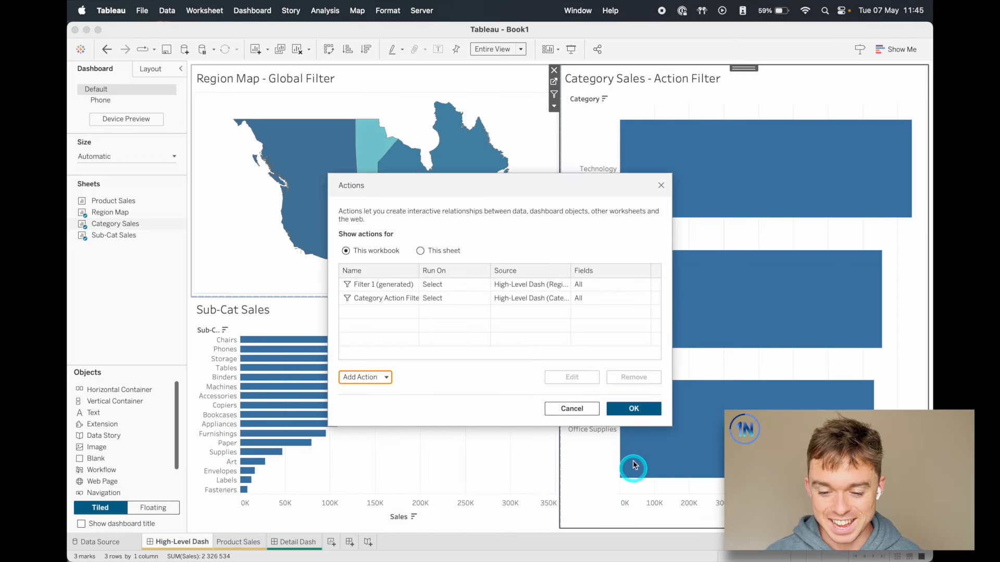
click(366, 298)
click(635, 408)
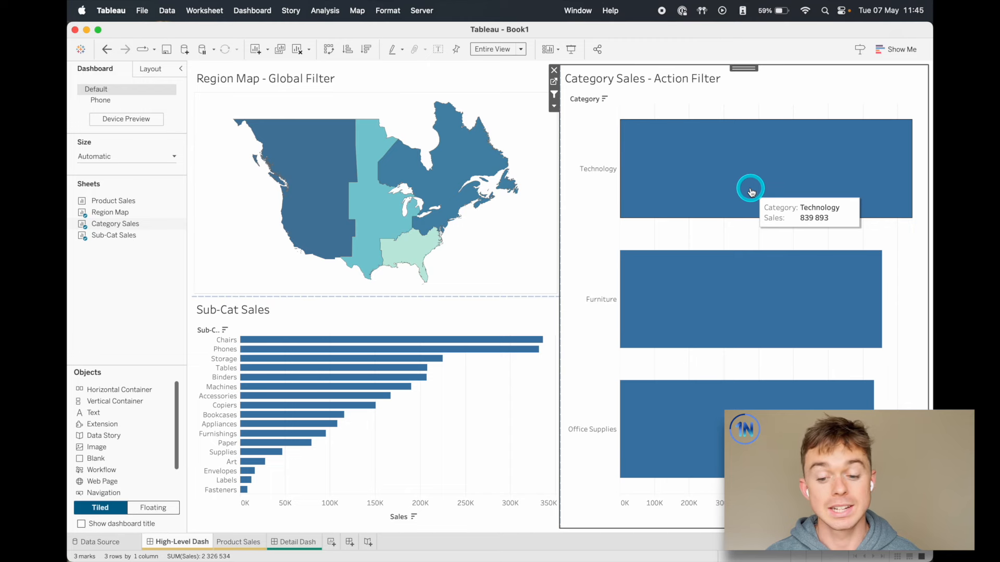
Test the filter action by selecting and clearing the Technology, Furniture and Office Supplies bars in Category Sales
click(706, 171)
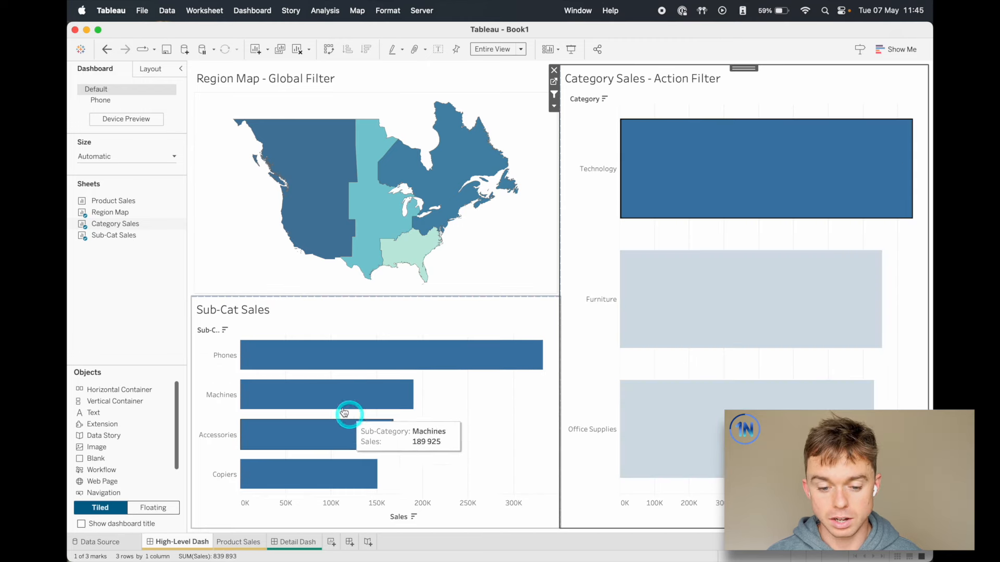
click(712, 293)
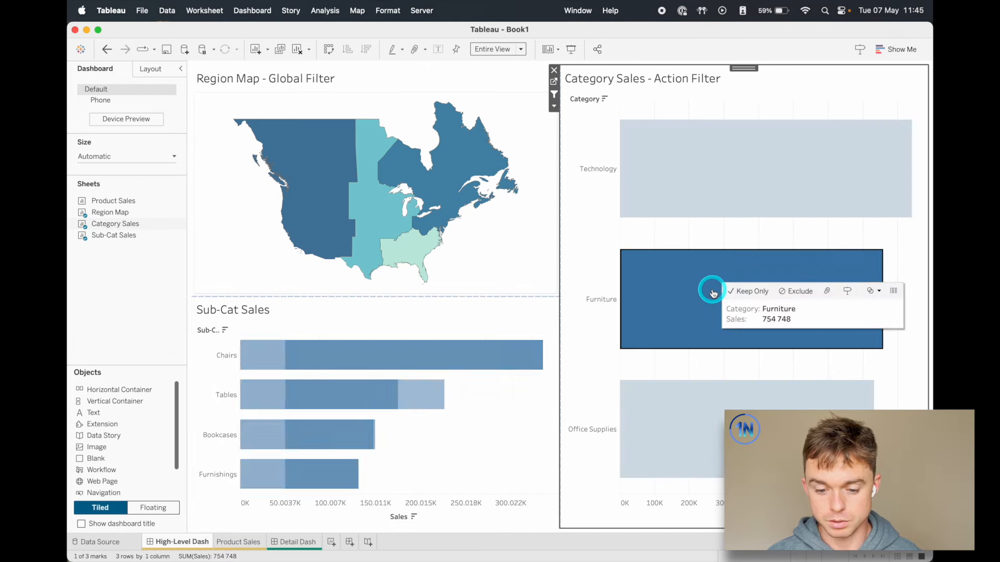
click(709, 425)
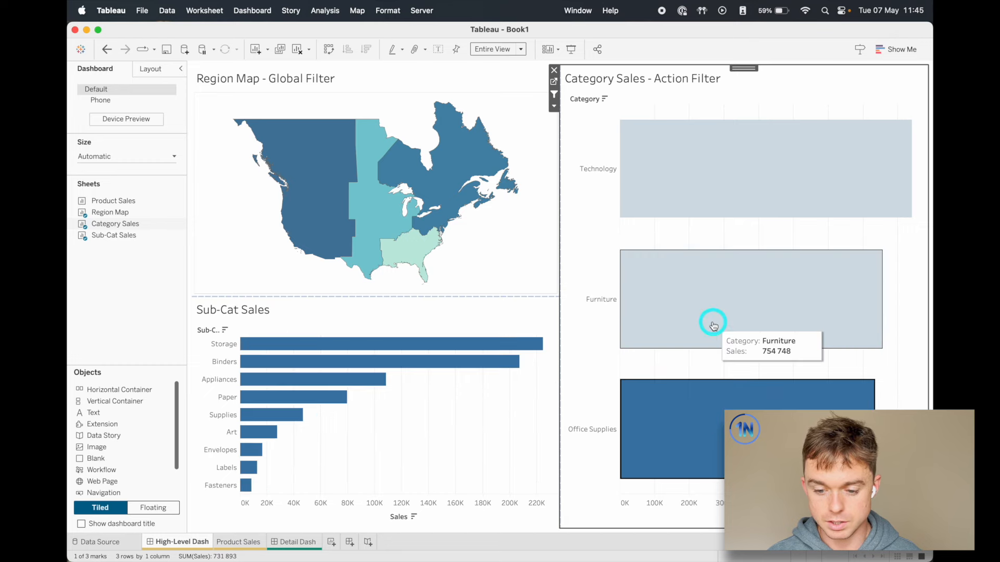
click(714, 326)
click(787, 184)
click(788, 183)
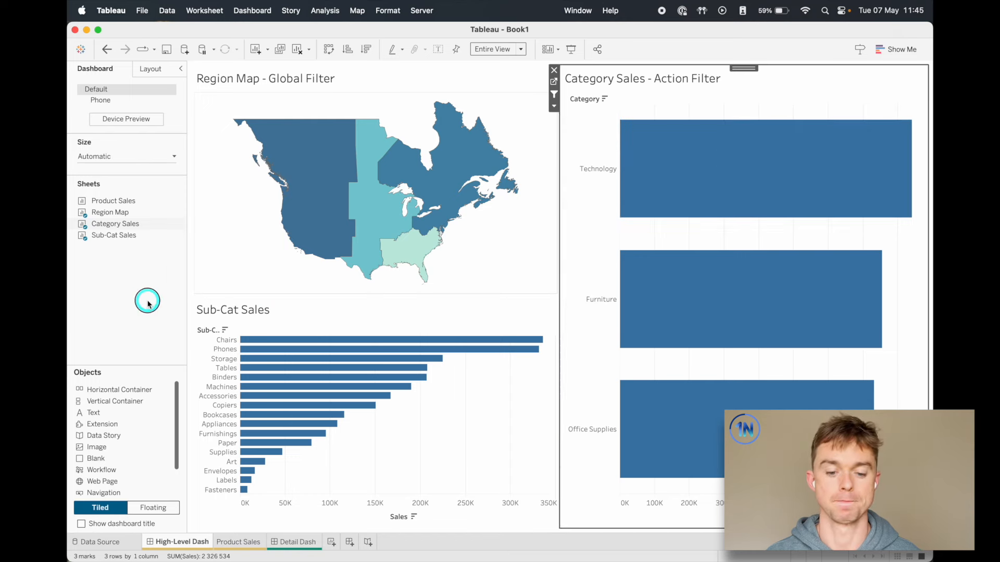
click(148, 305)
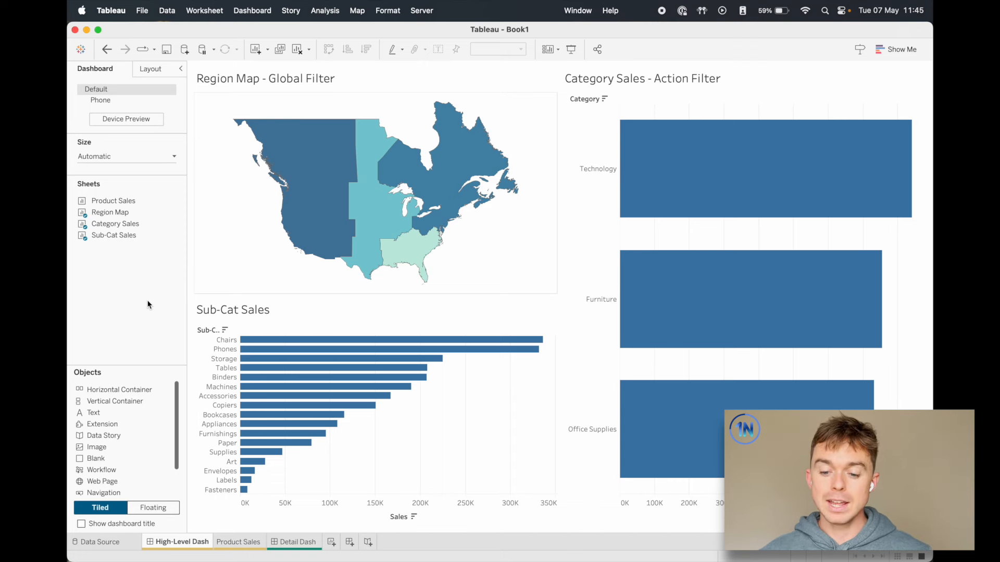
click(668, 414)
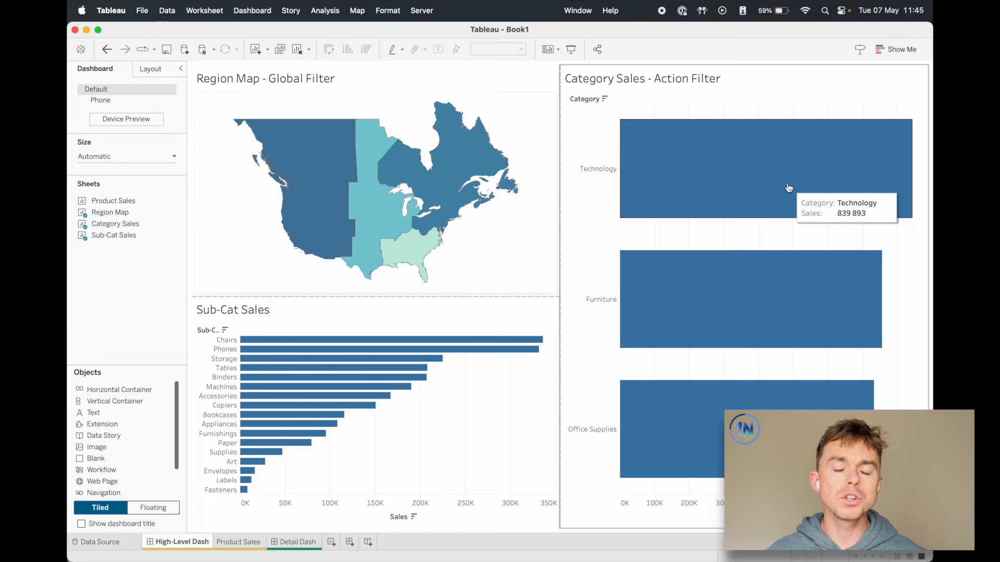
click(794, 138)
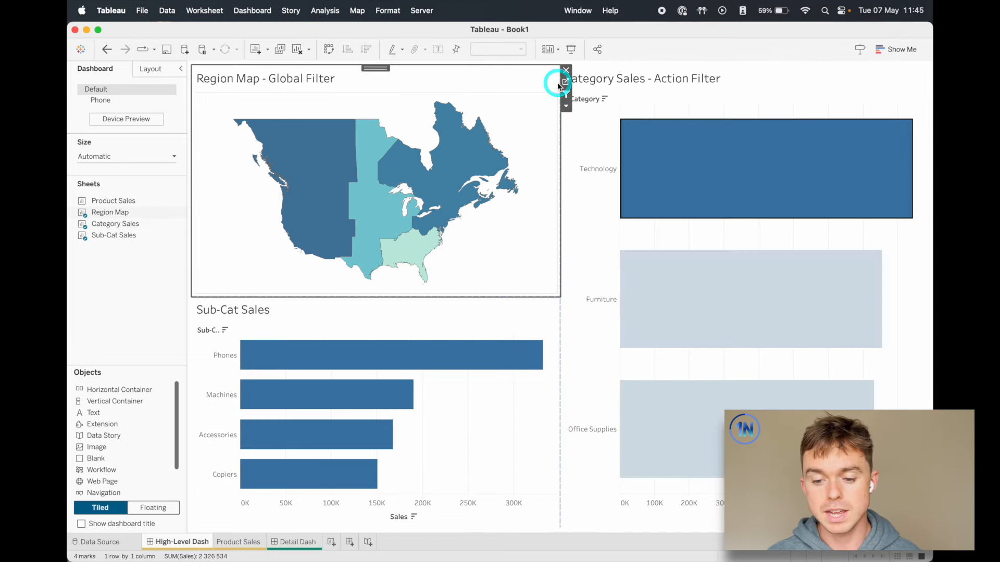
Go to the Category Sales worksheet, choose to show a filter for the Category field, and return to High-Level Dash
click(555, 84)
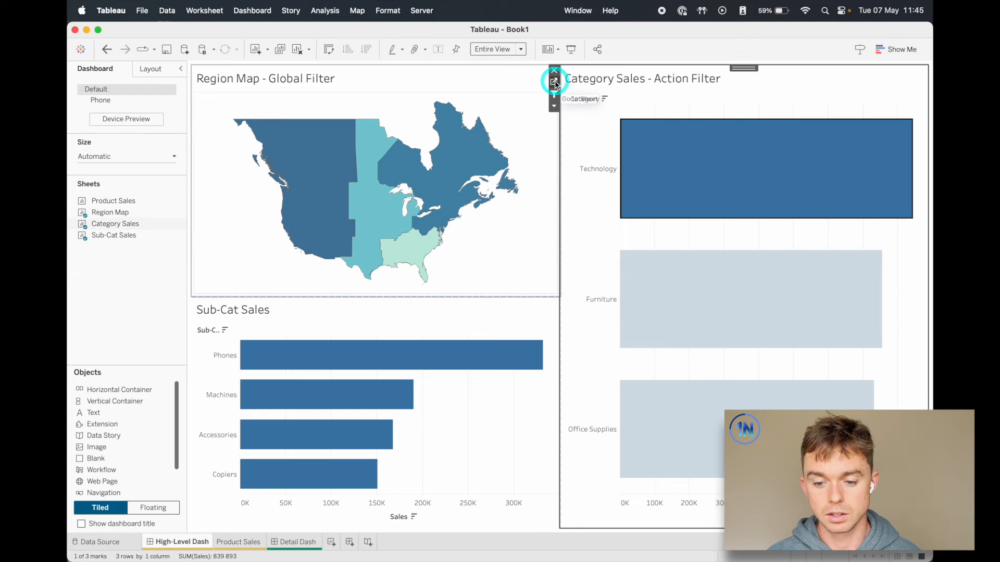
click(155, 174)
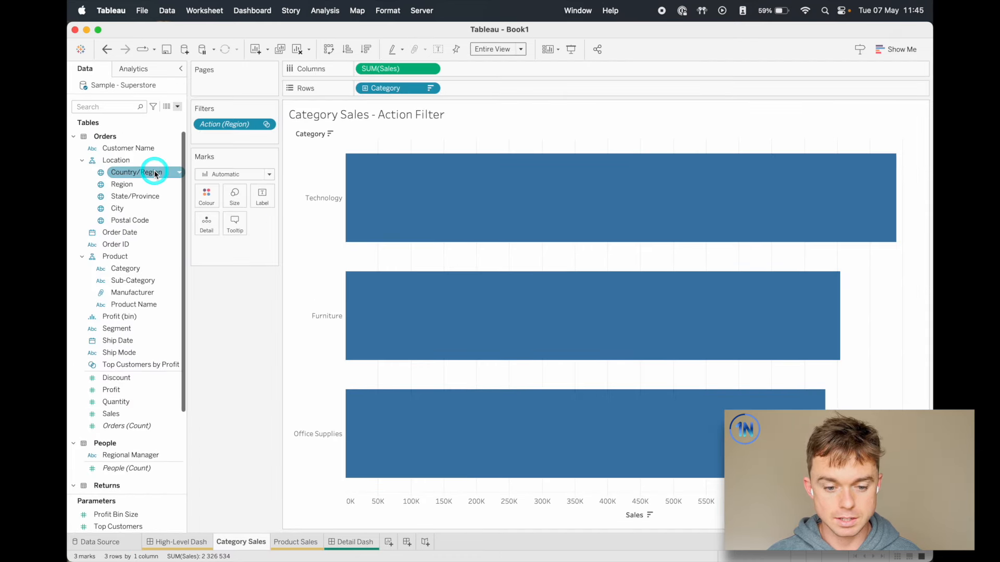
right_click(138, 271)
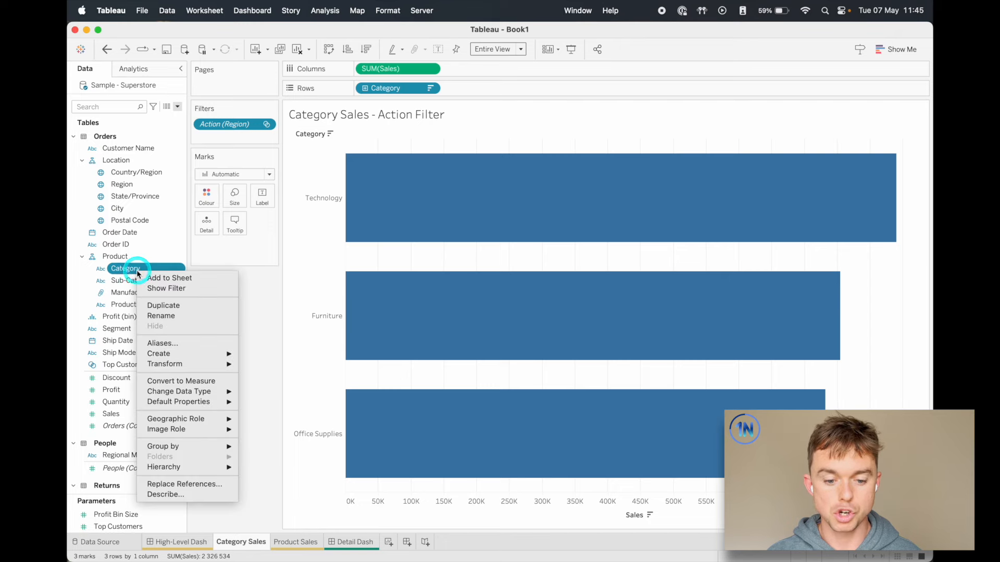
click(196, 289)
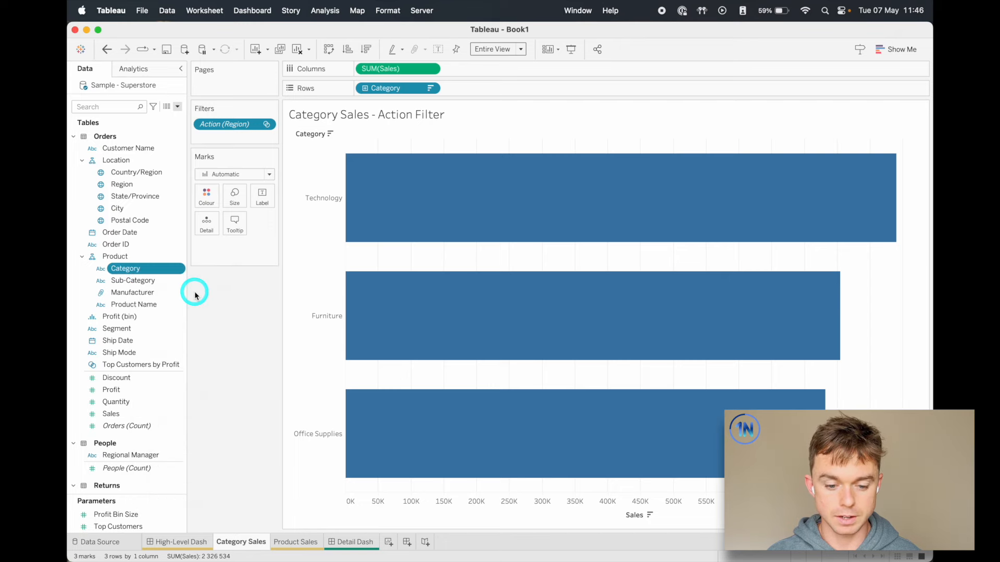
click(186, 543)
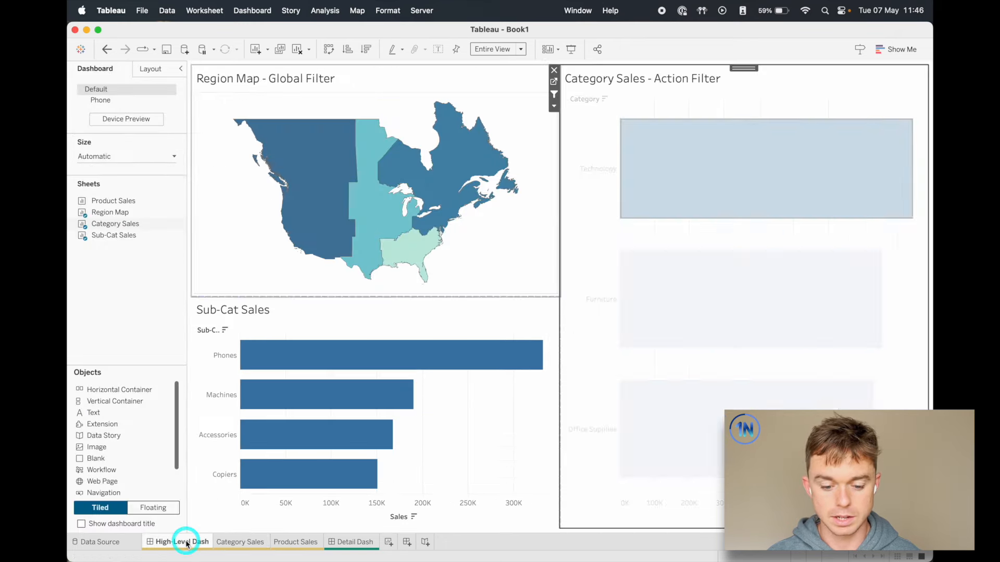
Display the Category filter for the Category Sales view on the dashboard and clear the Technology selection
click(554, 106)
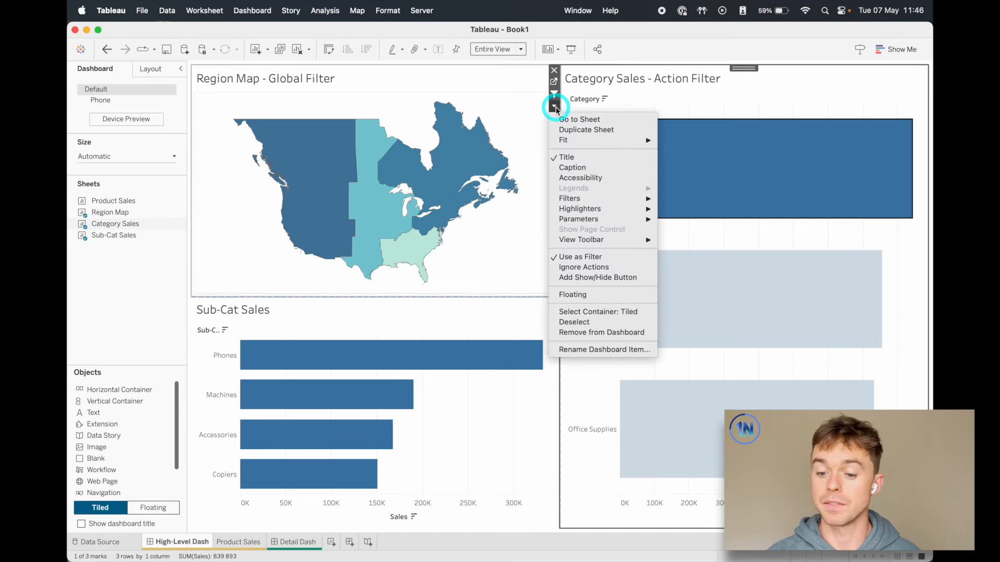
mouse_move(646, 201)
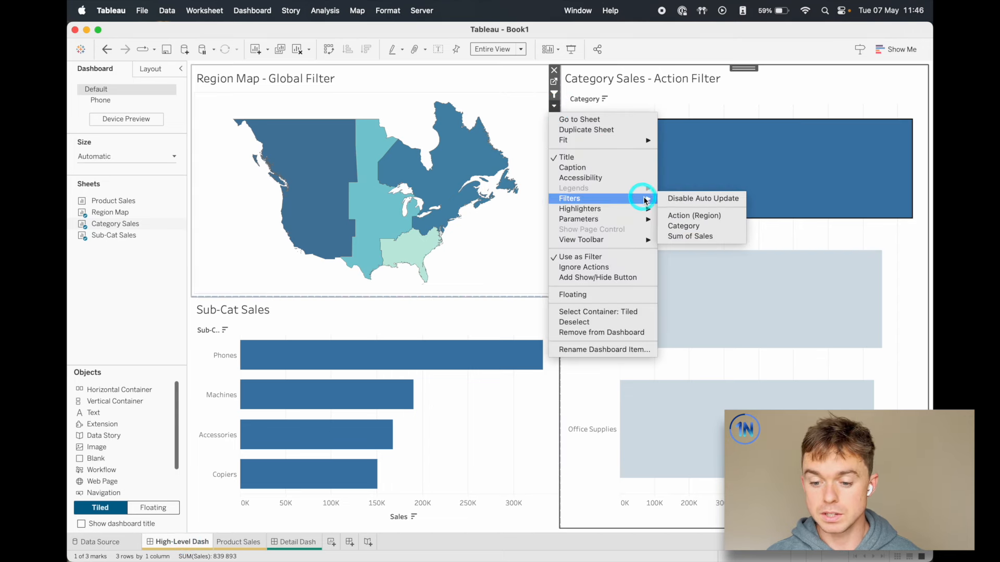
click(689, 226)
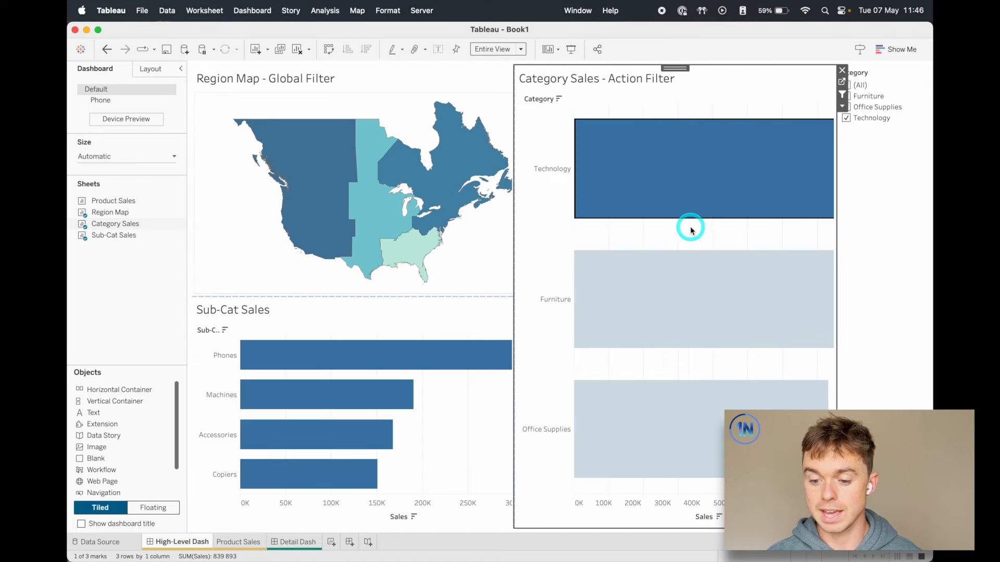
click(776, 163)
click(898, 148)
click(905, 87)
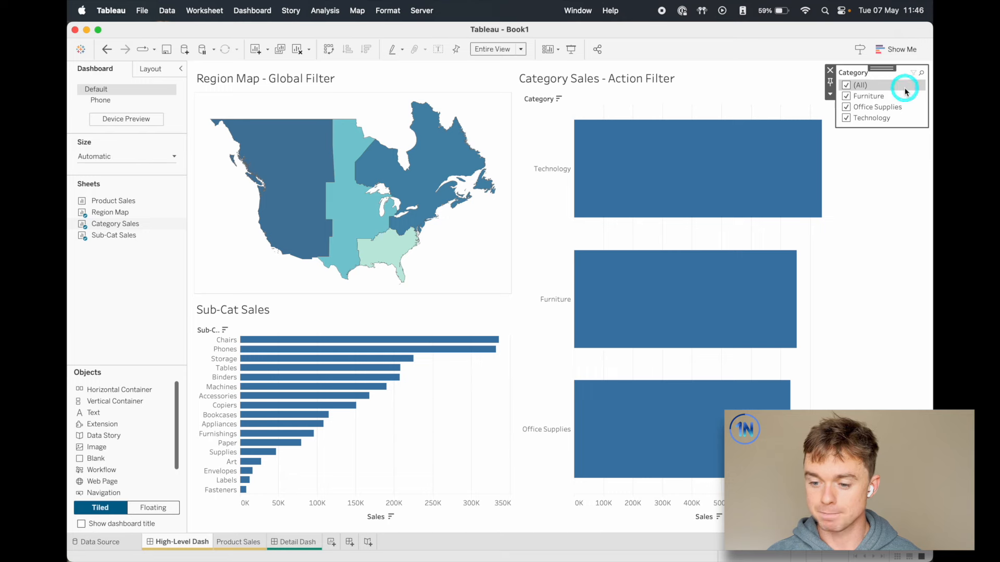
Test the Category filter by excluding Furniture and Office Supplies, and restore it to all categories
click(847, 96)
click(847, 107)
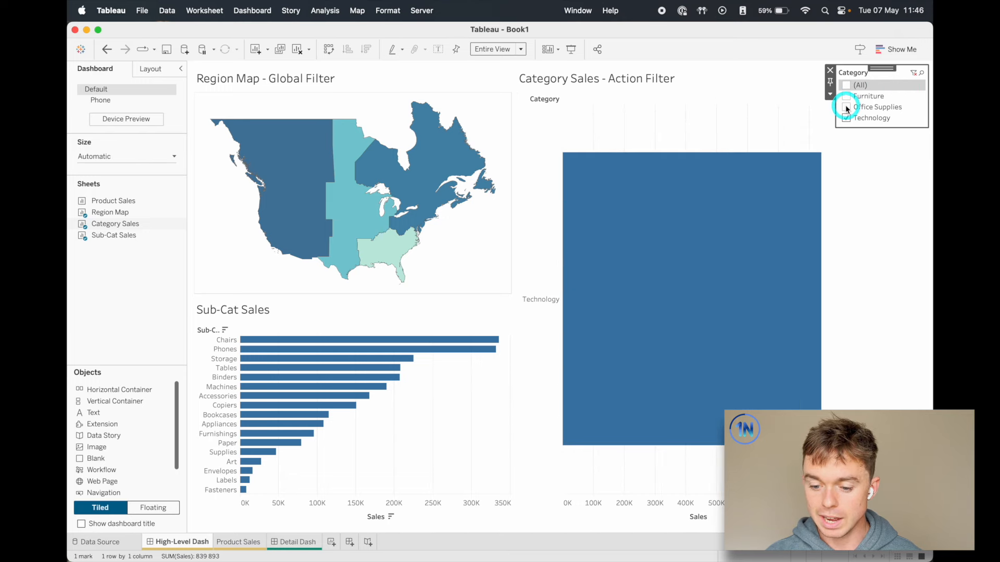
click(847, 107)
click(845, 84)
click(847, 96)
click(846, 108)
click(846, 86)
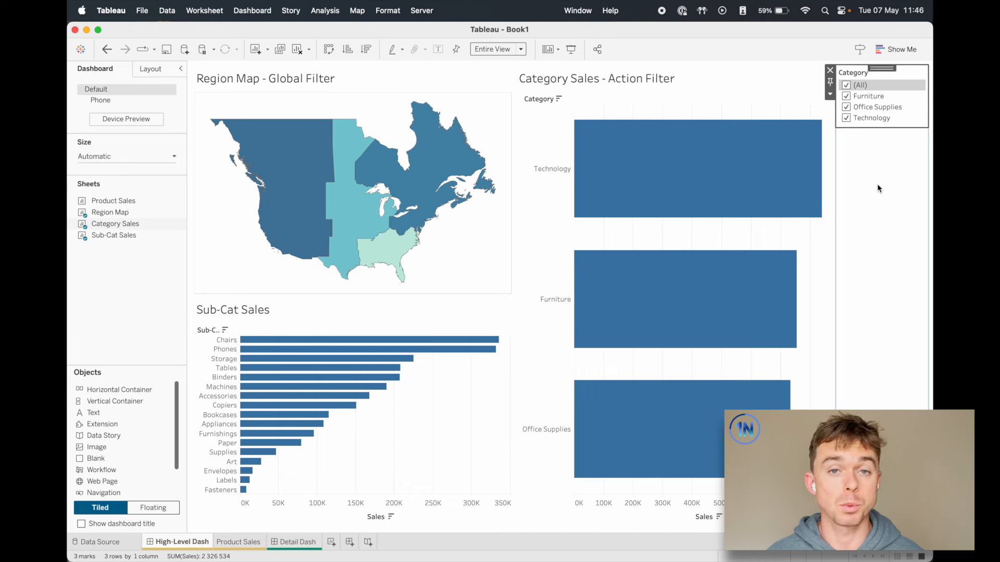
Apply the Category filter to selected worksheets, adding Sub-Cat Sales alongside Category Sales
click(830, 95)
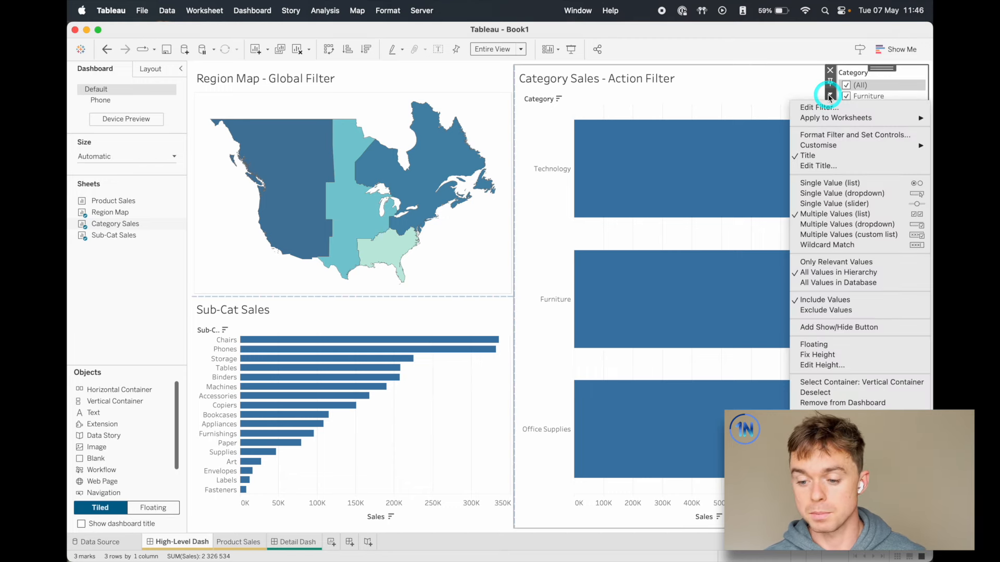
mouse_move(855, 119)
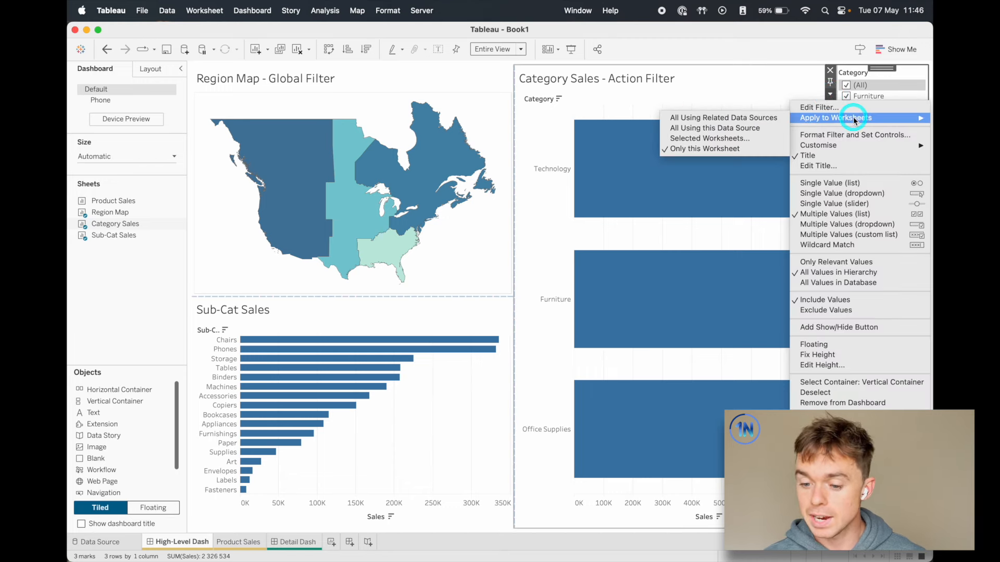
click(740, 140)
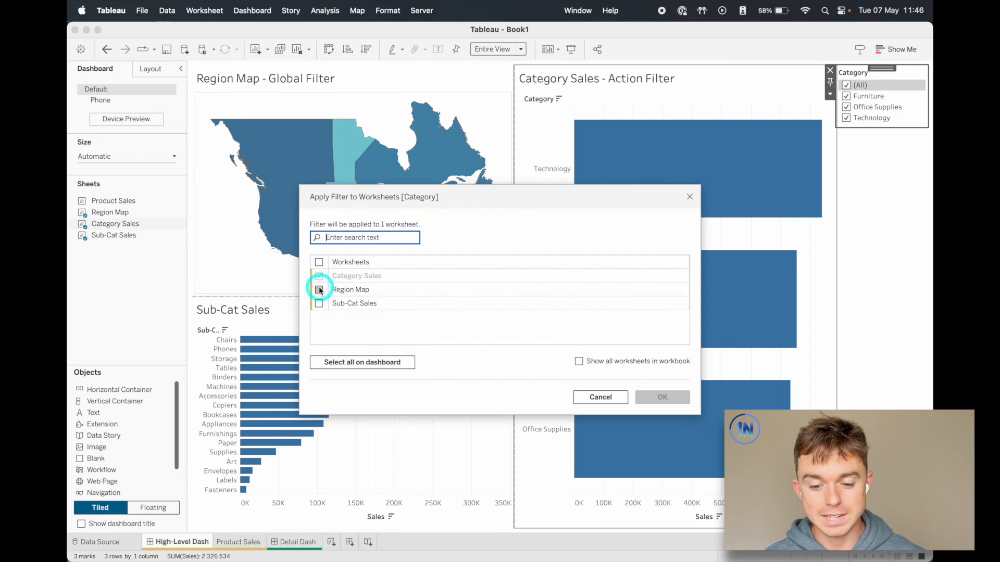
click(319, 303)
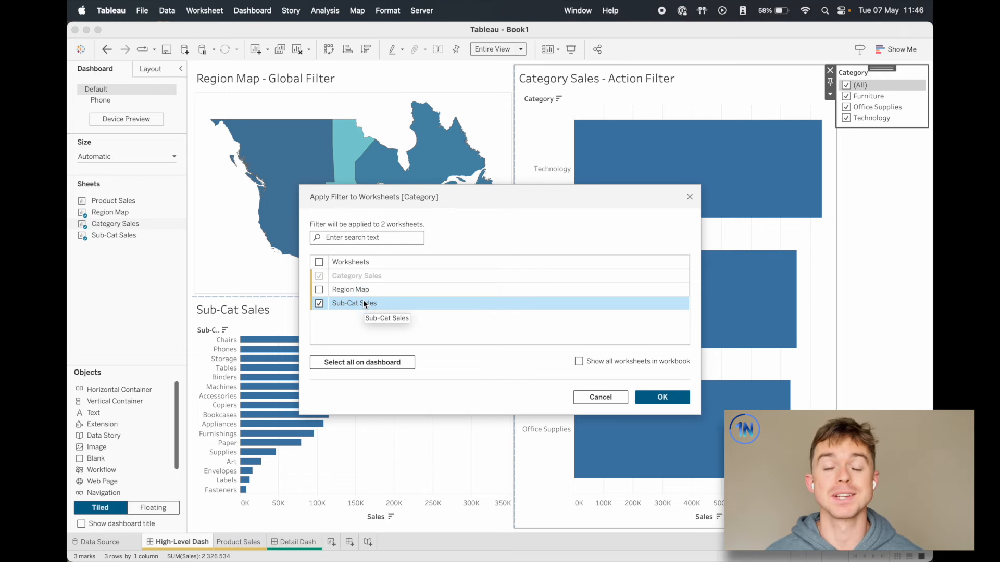
click(665, 396)
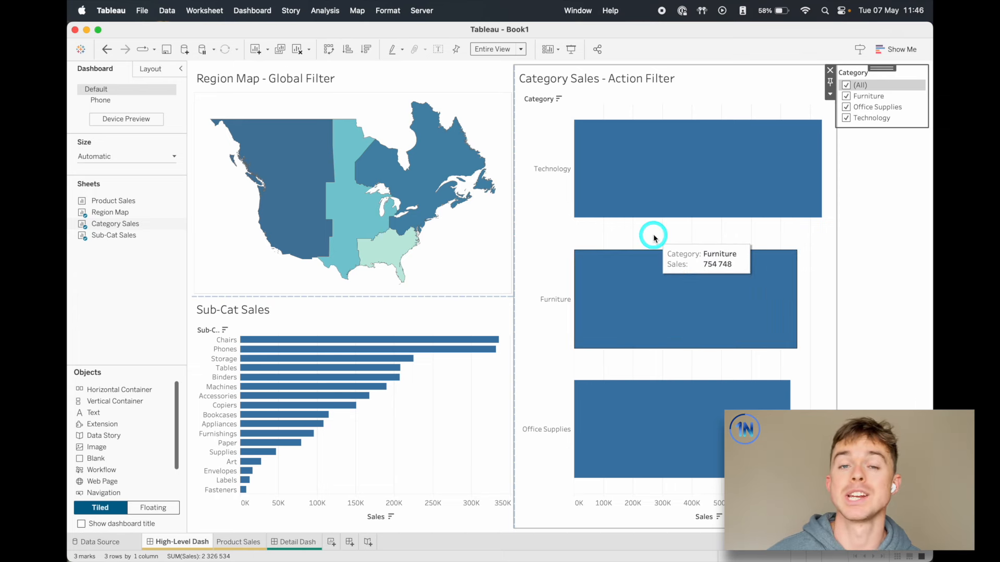
Check the Category filter's effect on Category Sales and Sub-Cat Sales by excluding Furniture and Office Supplies, and restore all categories
click(846, 97)
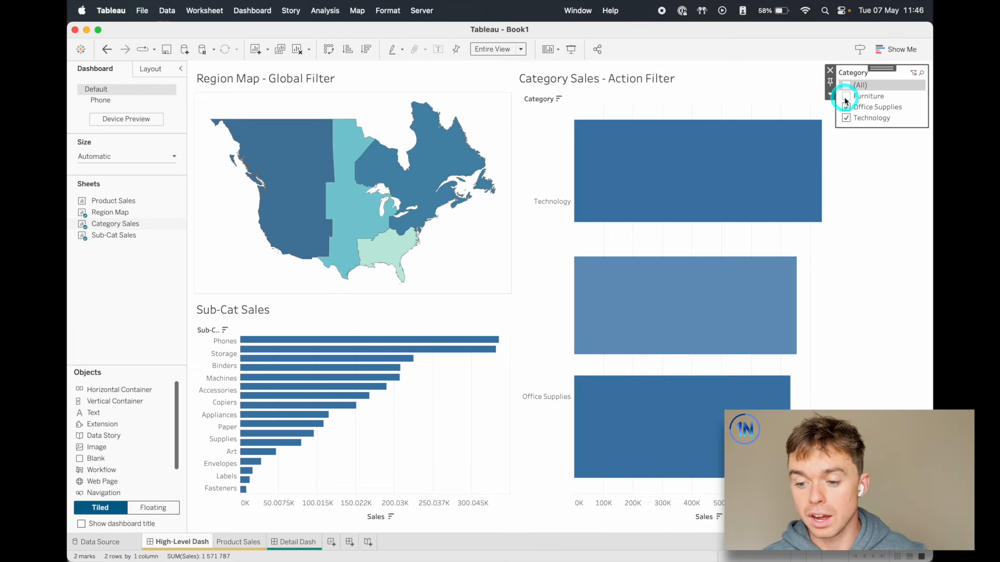
click(847, 107)
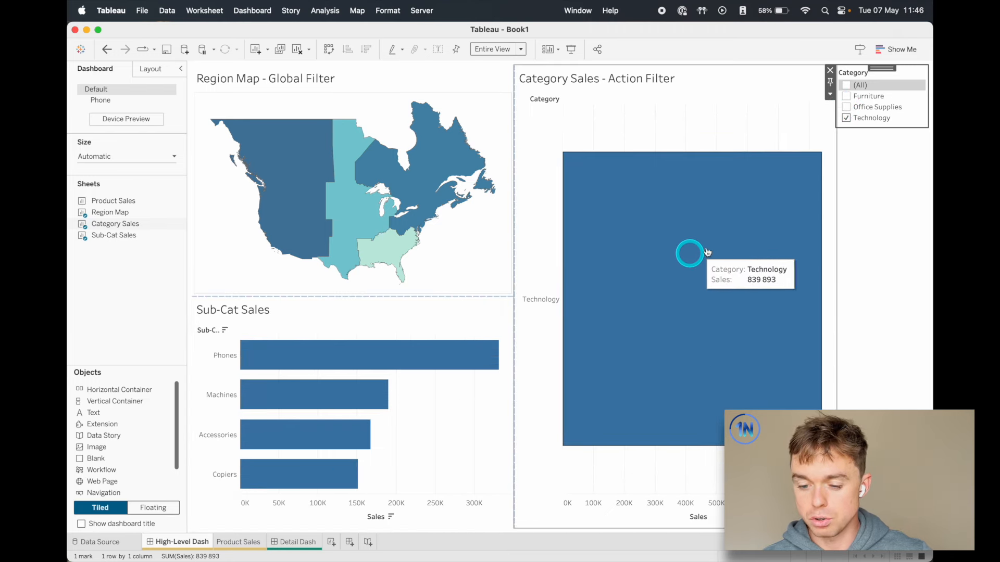
click(848, 86)
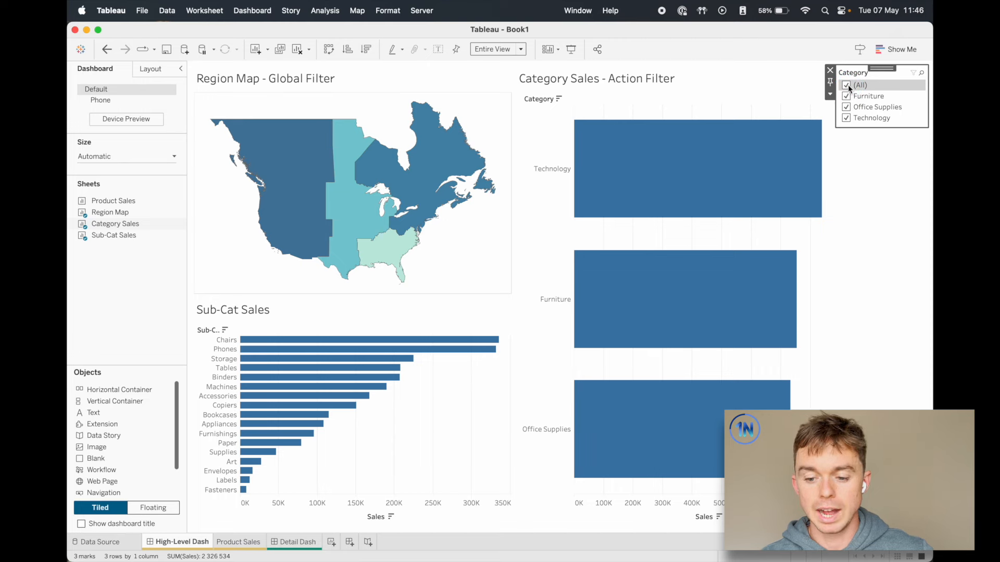
Select the Technology bar in Category Sales to compare the filter action with the Category filter, and clear the selection
click(630, 187)
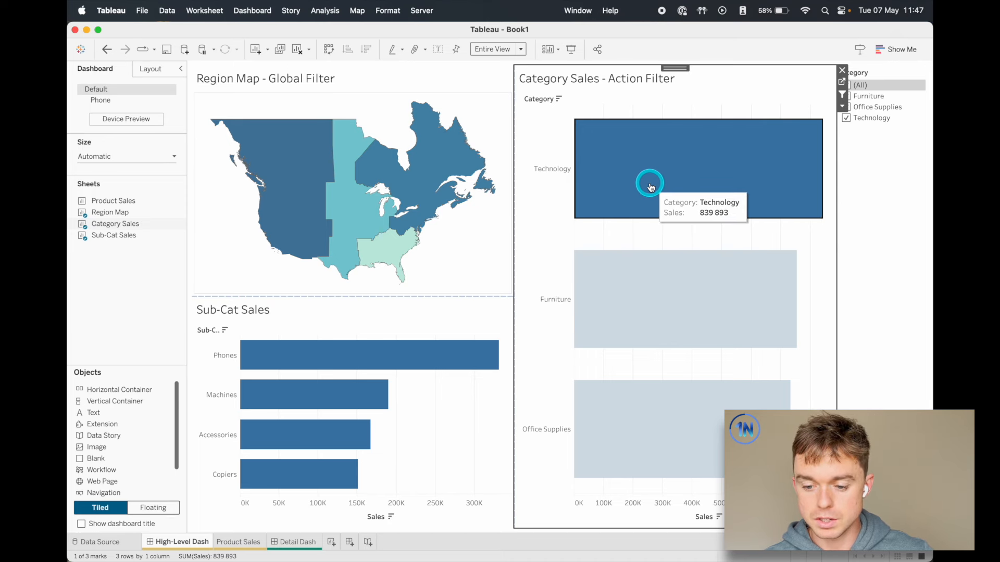
click(892, 151)
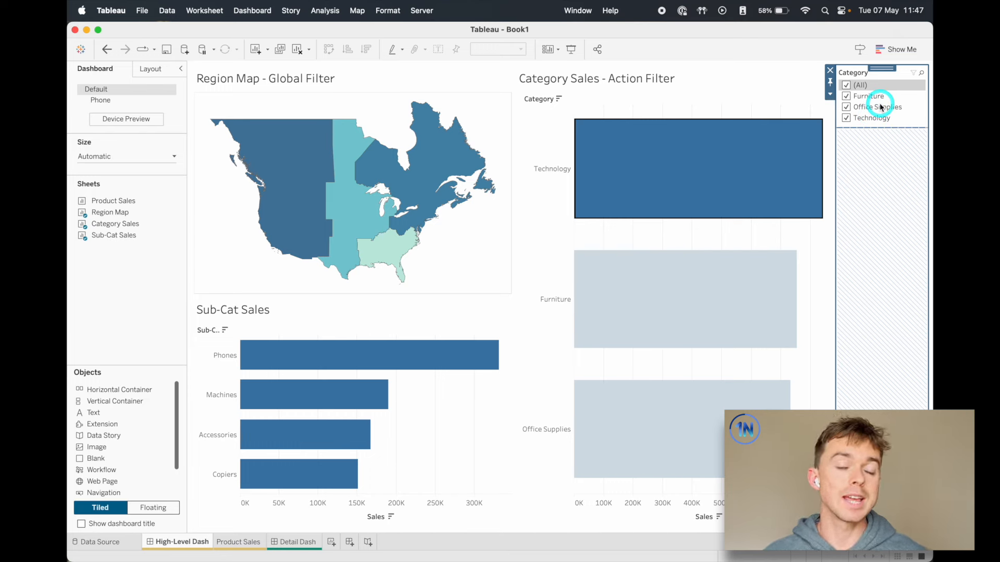
click(621, 172)
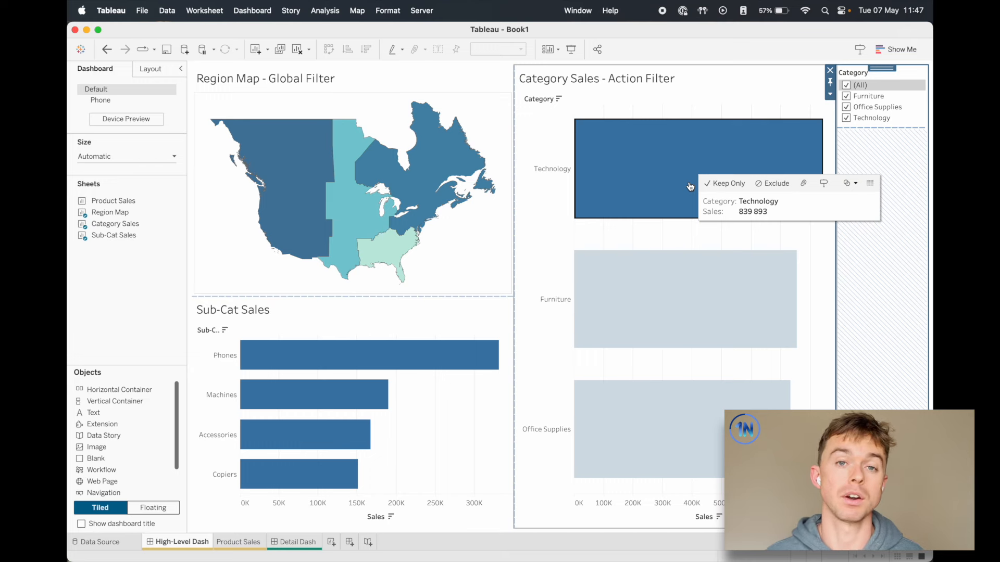
click(662, 181)
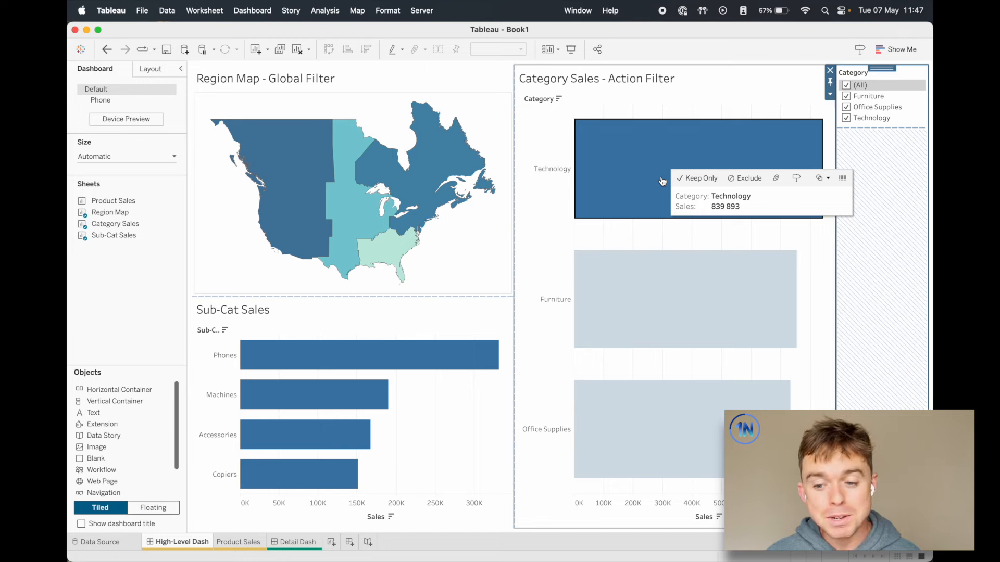
click(882, 179)
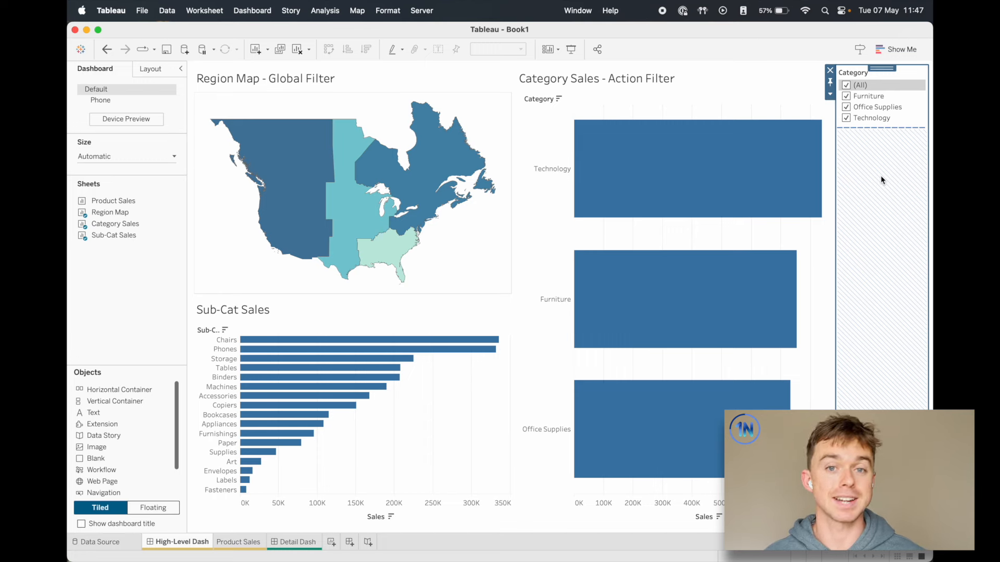
Delete the layout container holding the Category filter from the dashboard, including its contents
click(877, 69)
click(830, 70)
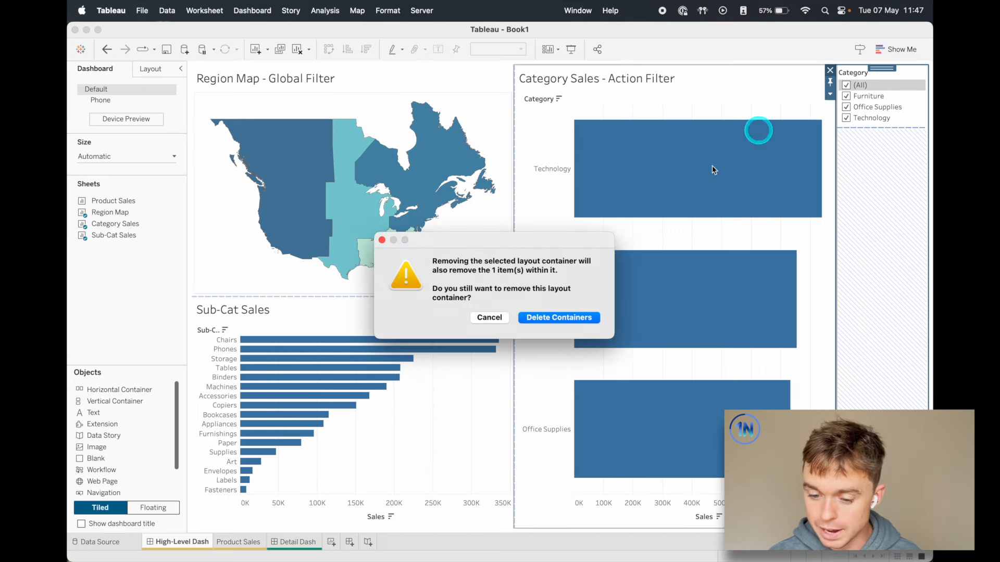
click(558, 318)
Go to the Sub-Cat Sales worksheet, remove its Category filter, and return to High-Level Dash
click(478, 315)
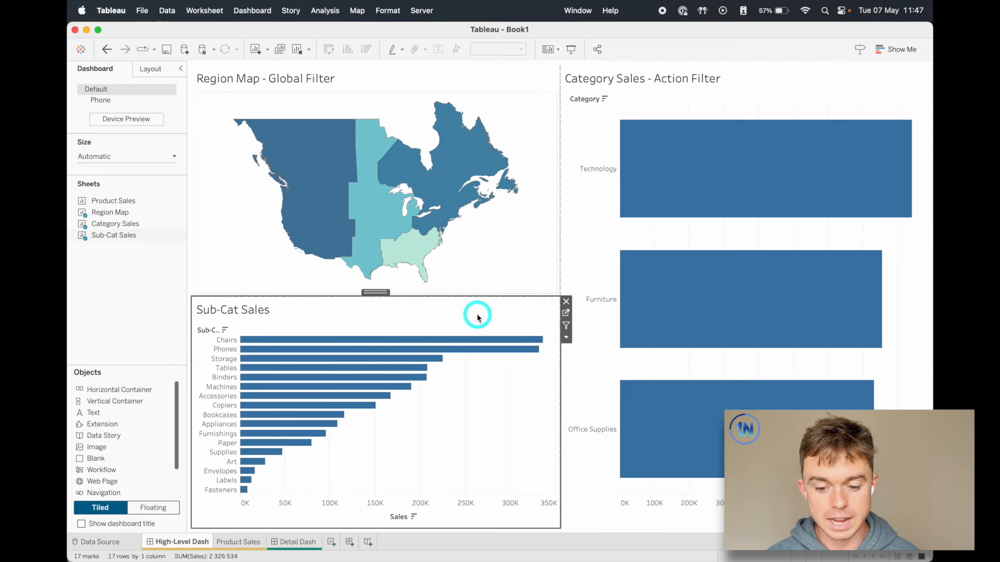
click(566, 313)
click(227, 153)
drag(232, 155, 263, 373)
click(195, 542)
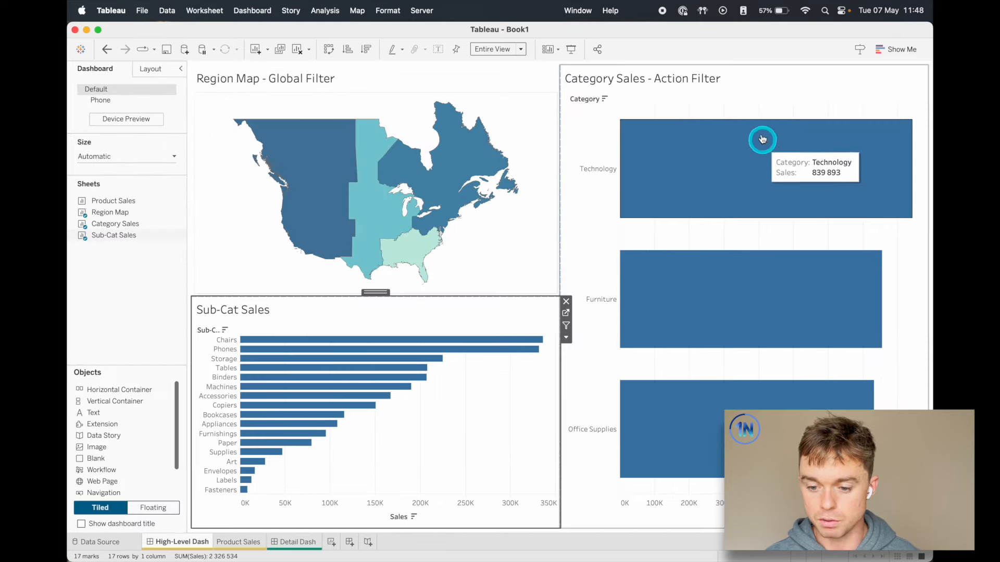
Go to the Category Sales worksheet, remove its Category filter, and return to High-Level Dash
click(721, 253)
click(554, 82)
click(308, 168)
drag(235, 137, 239, 357)
click(194, 542)
Test the filter action with the Furniture bar in Category Sales and clear the selection
click(722, 312)
click(723, 314)
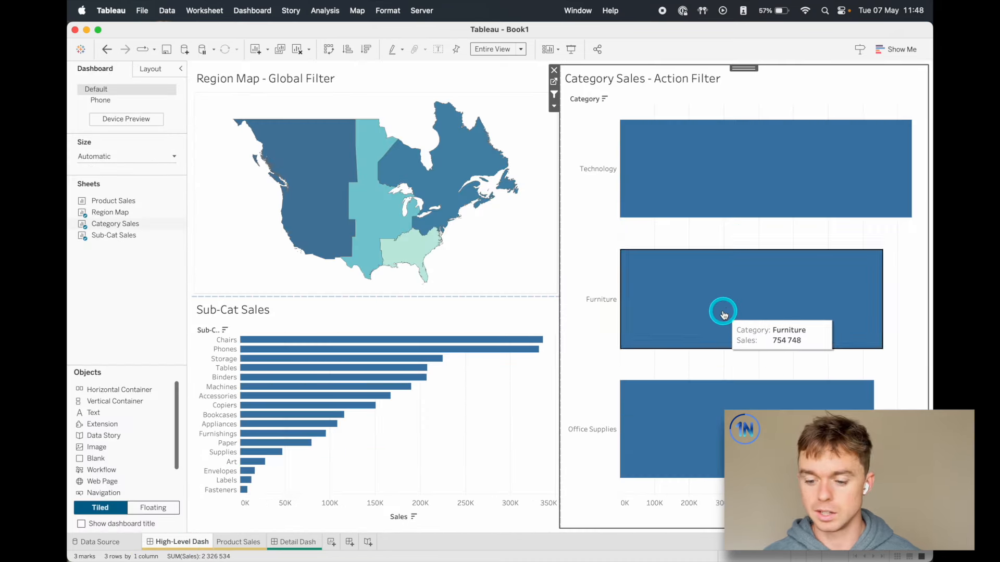
click(724, 314)
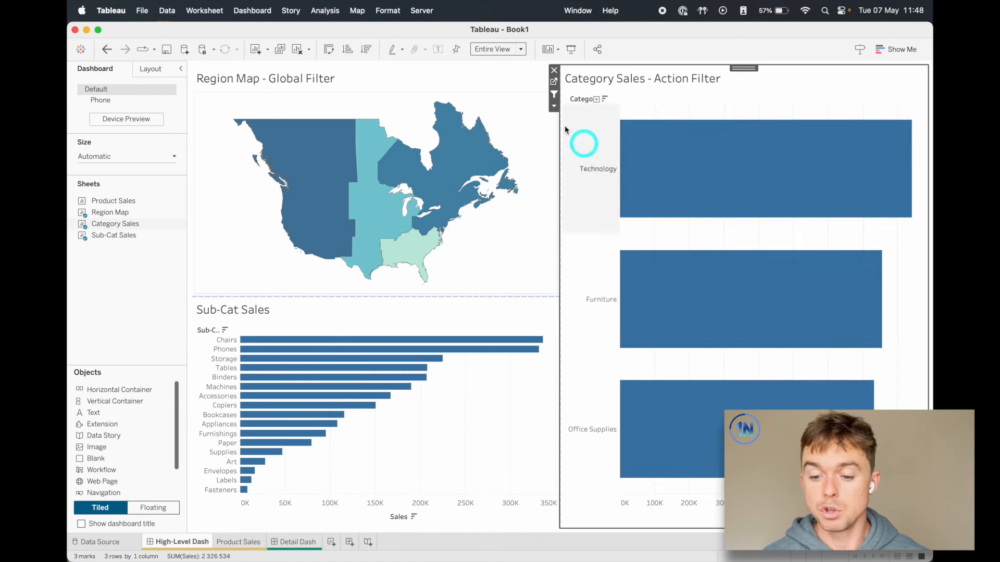
Display the Category filter for Category Sales again, and test it with the Technology bar and the Technology value
click(554, 107)
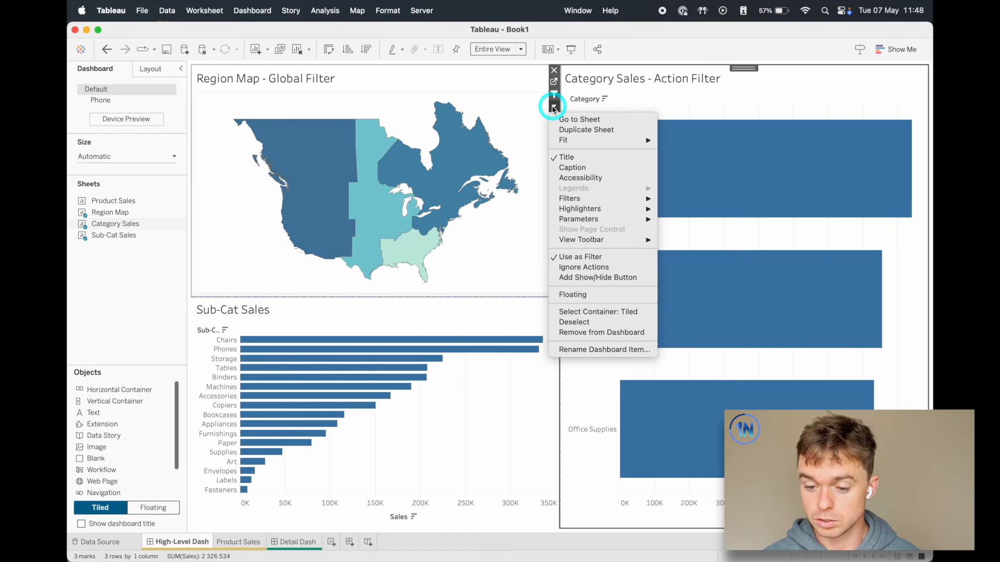
mouse_move(605, 198)
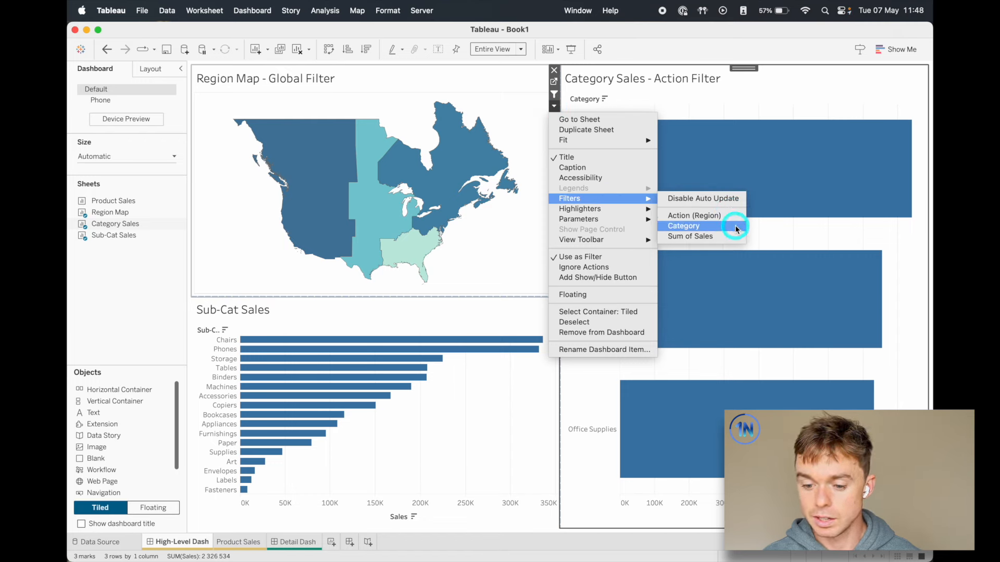
click(715, 227)
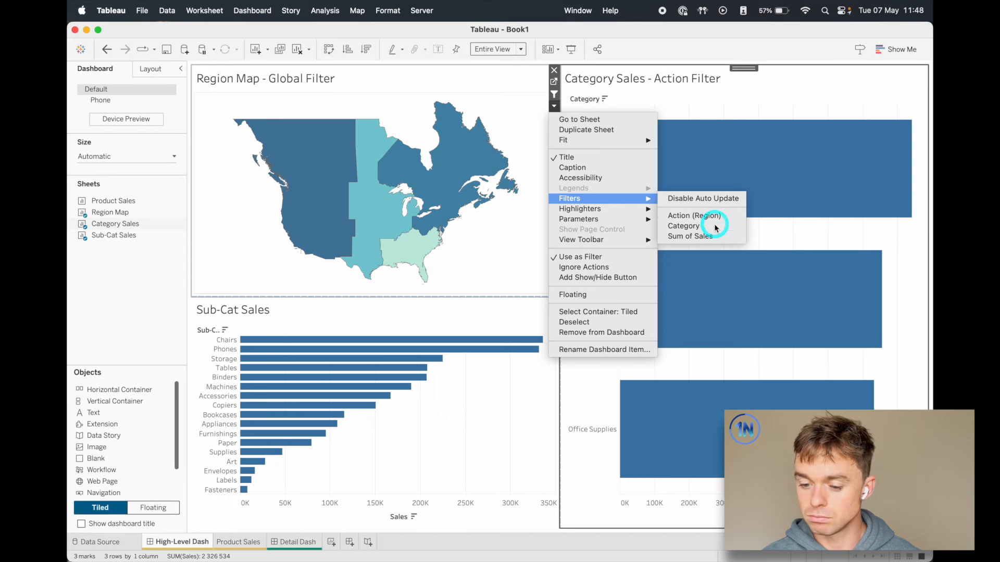
click(808, 137)
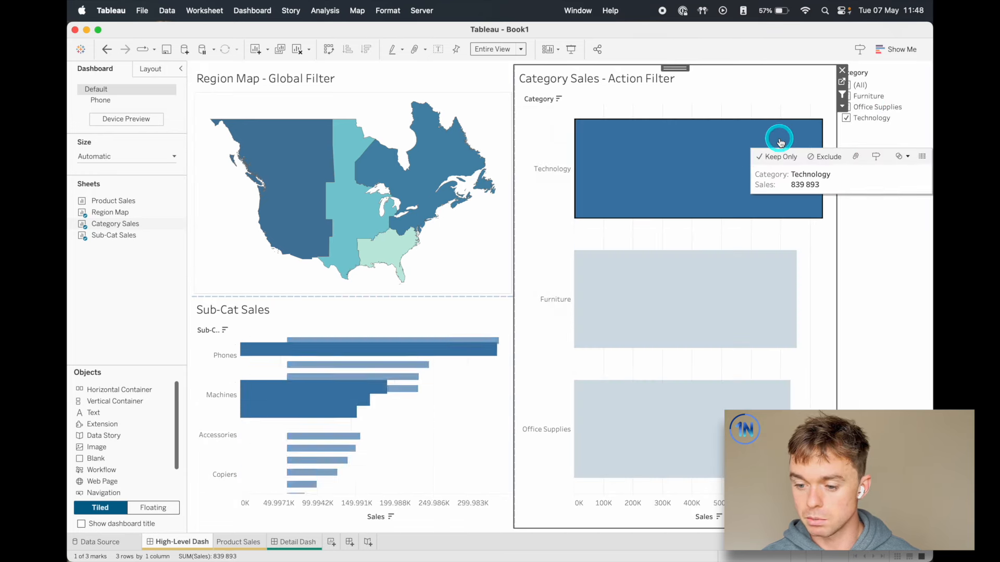
click(858, 125)
click(847, 119)
click(847, 119)
Remove the Category filter from the dashboard and from the Category Sales worksheet, and return to High-Level Dash
click(830, 71)
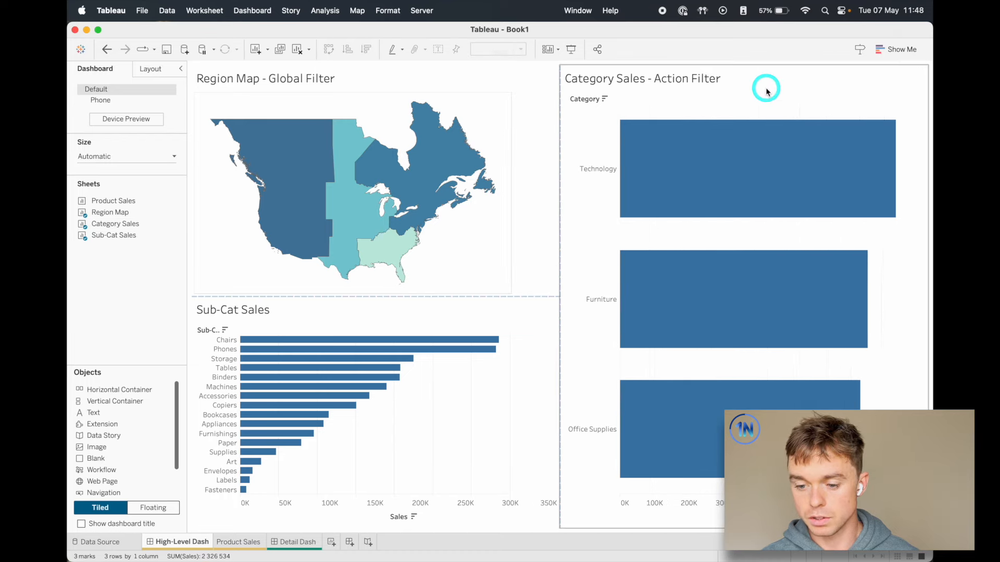
click(577, 88)
click(554, 82)
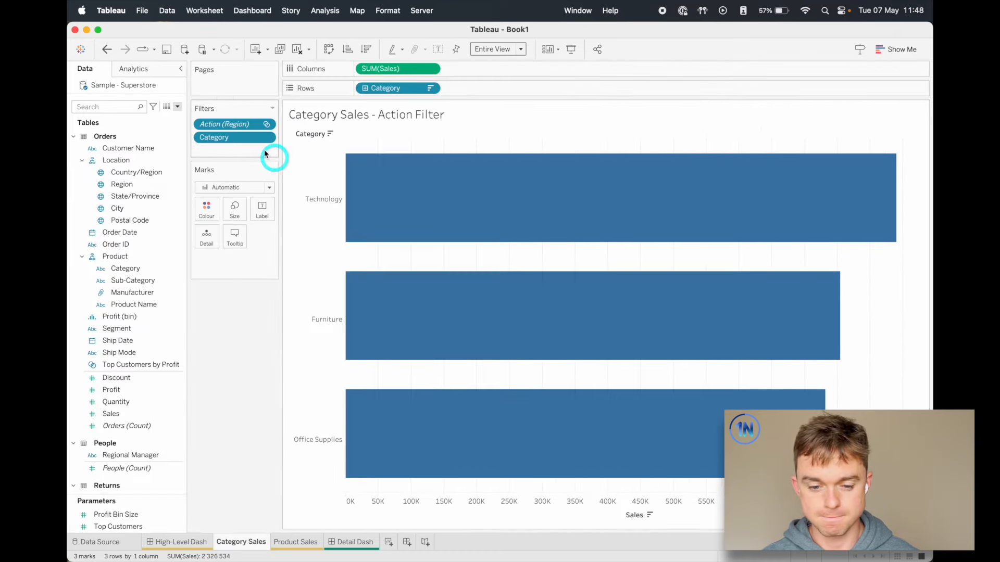
drag(250, 137, 246, 422)
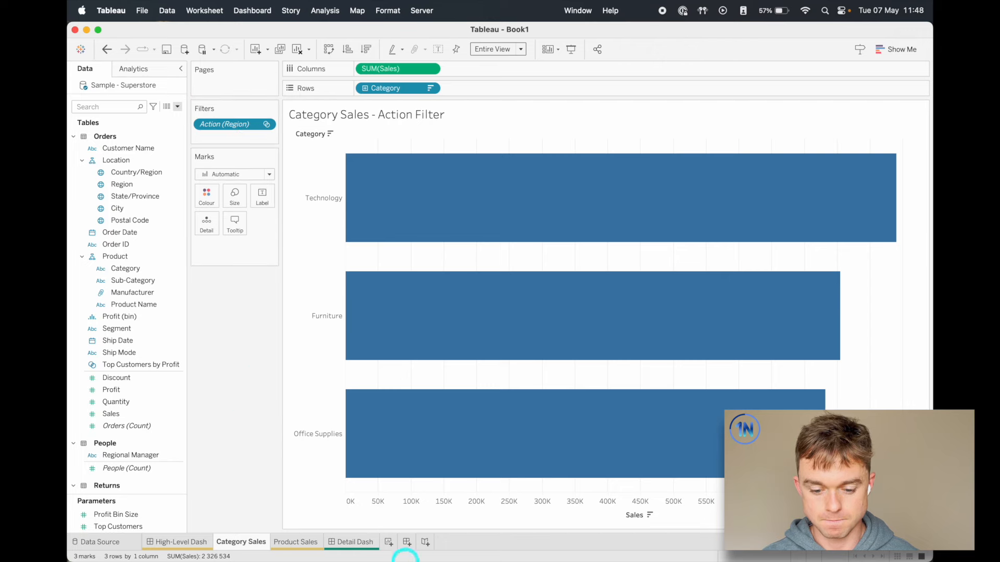
click(161, 542)
Check which filters are set on the Sub-Cat Sales worksheet, and look over the view's options on High-Level Dash
click(542, 381)
click(566, 313)
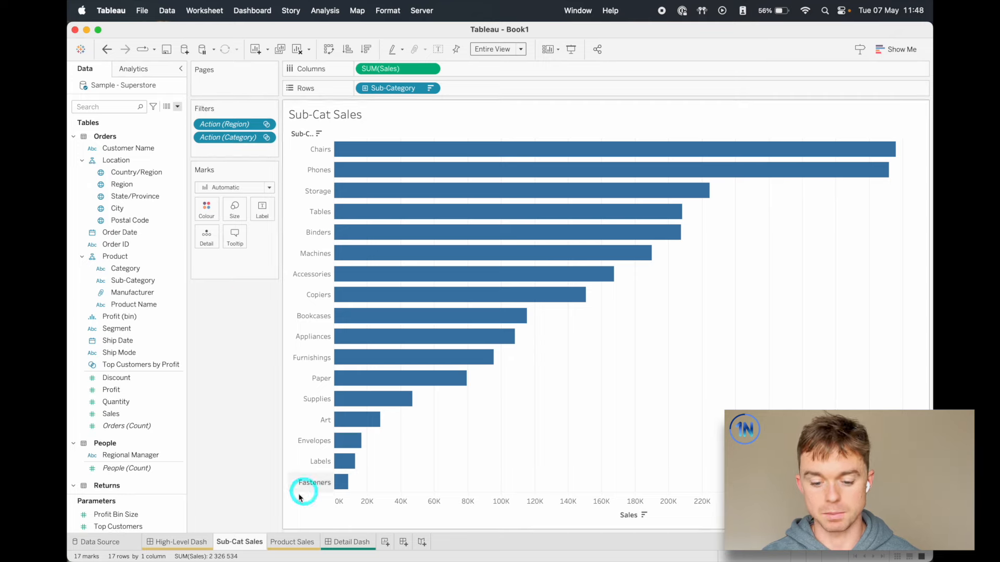
click(163, 542)
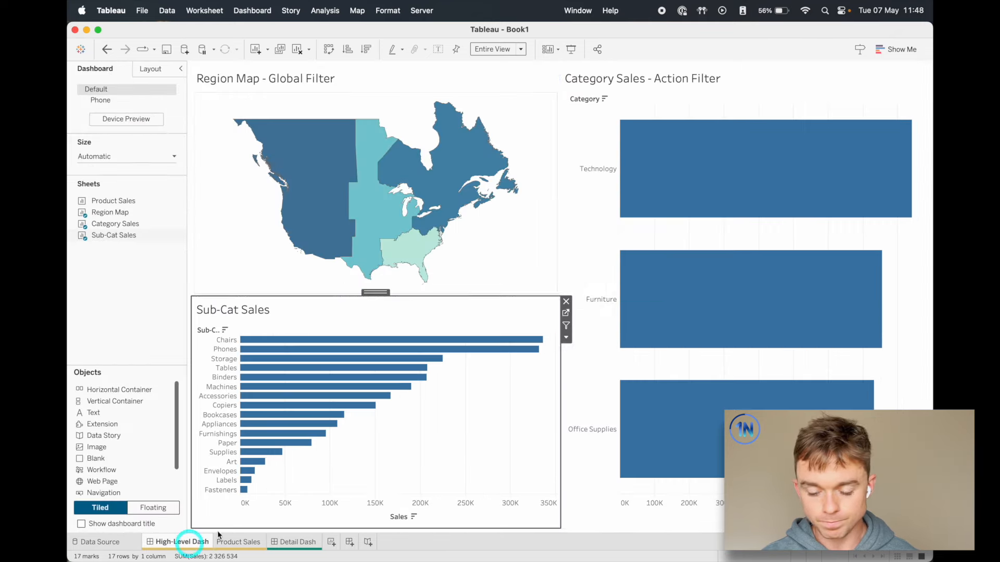
click(566, 338)
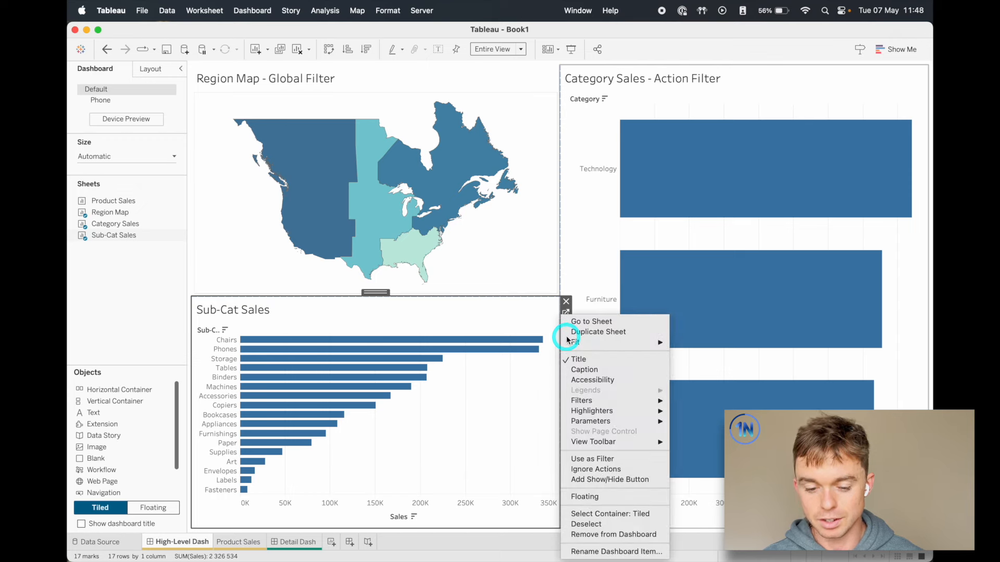
click(471, 422)
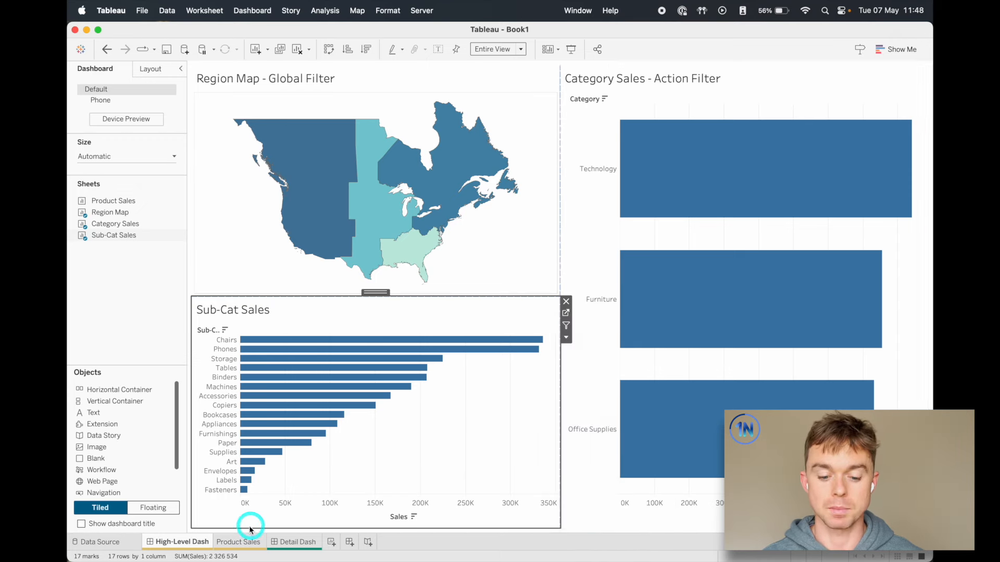
Examine the Action (Category) filter on the Sub-Cat Sales worksheet and return to High-Level Dash
click(566, 314)
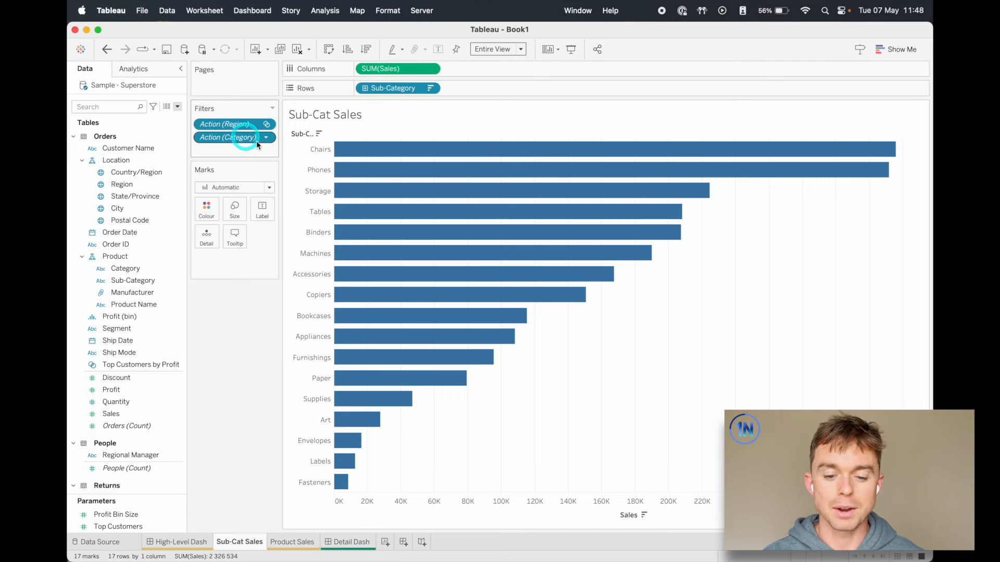
key(ctrl+a)
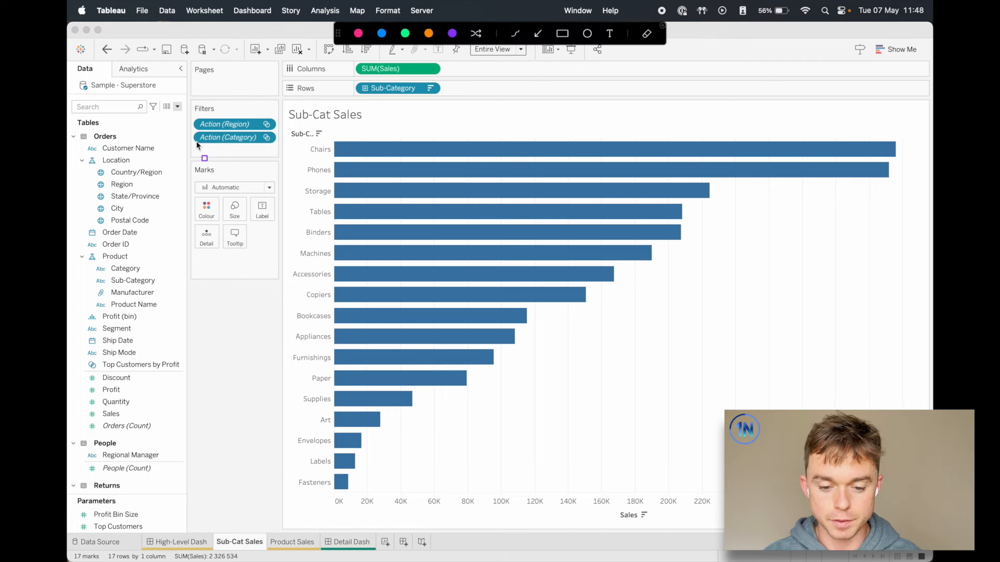
drag(190, 131, 280, 149)
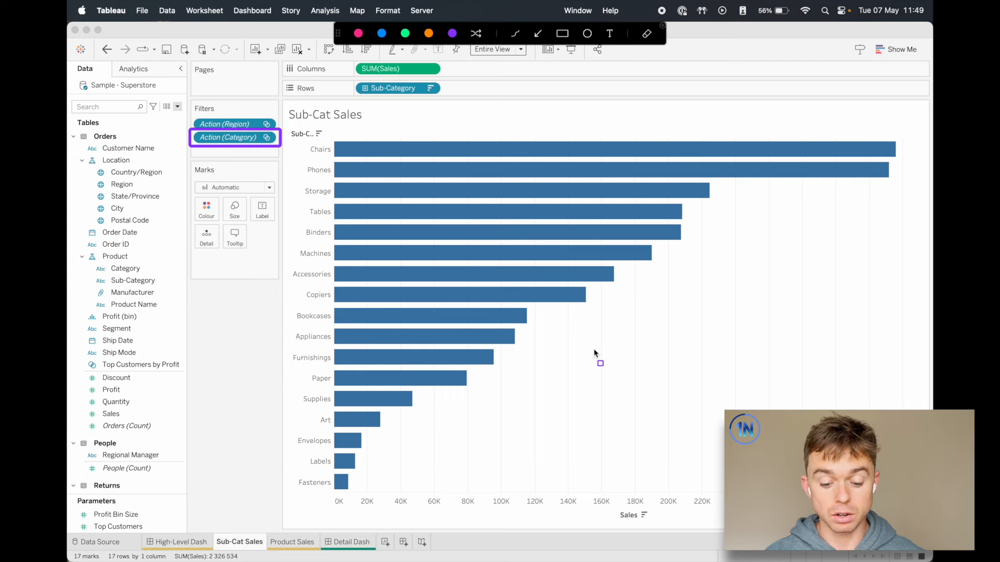
key(Escape)
click(244, 138)
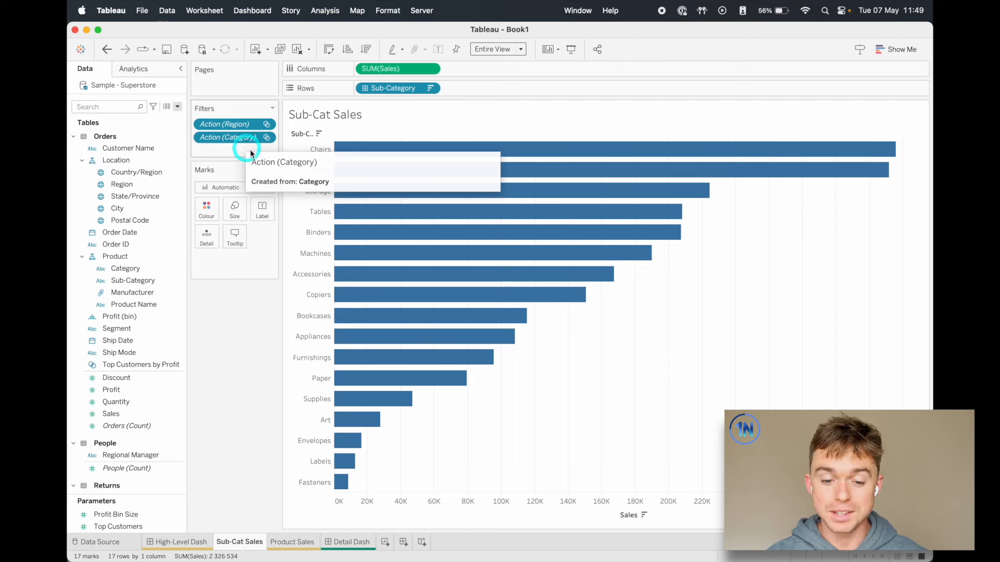
click(167, 542)
Return to High-Level Dash and display the Action (Category) filter of the Sub-Cat Sales view on the dashboard
click(296, 471)
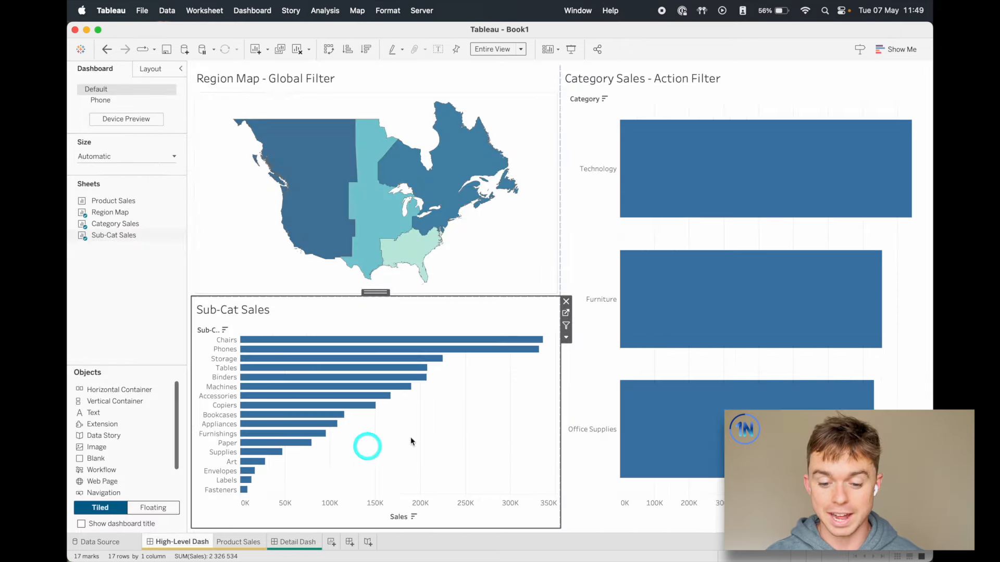
click(567, 339)
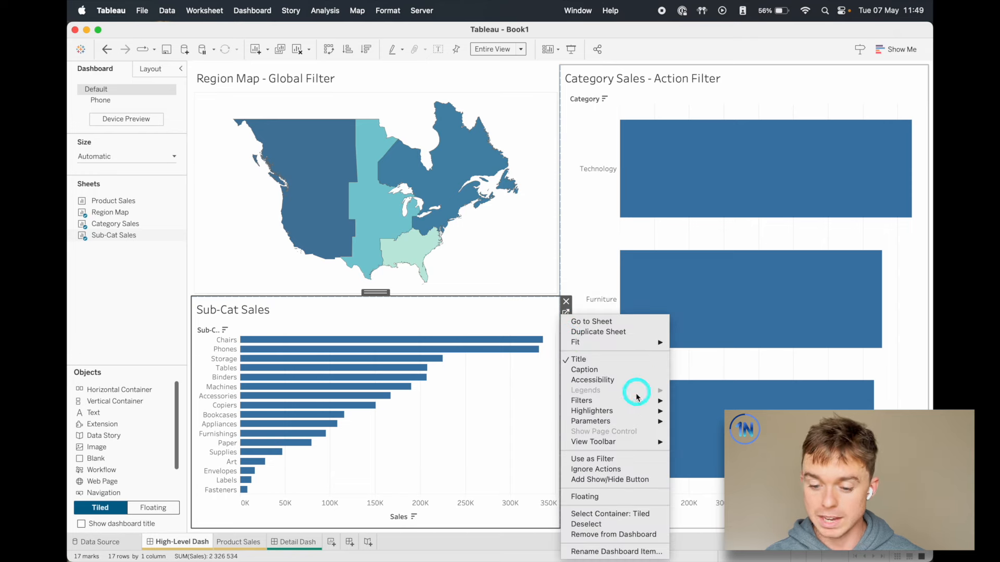
mouse_move(631, 401)
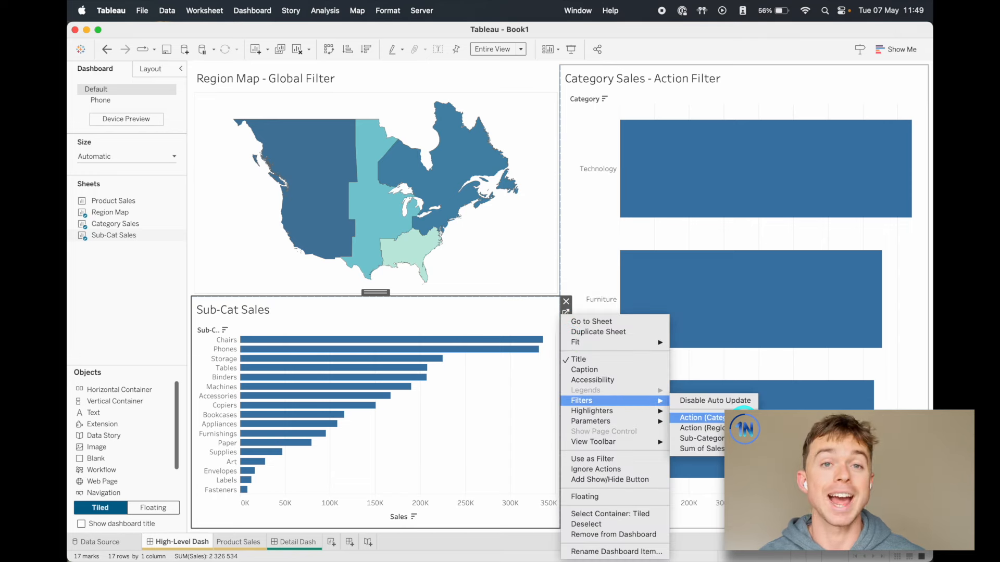
click(744, 417)
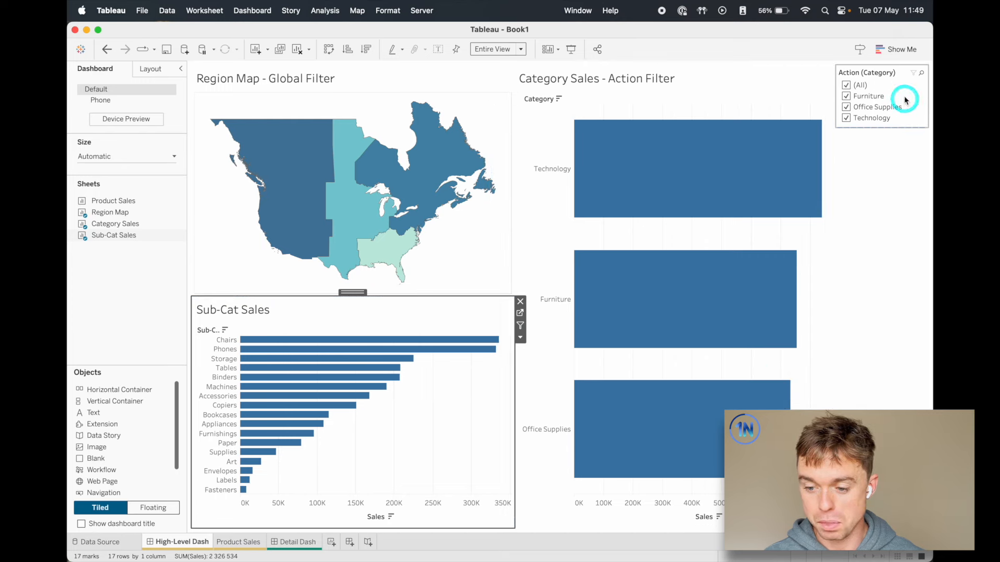
Test the Action (Category) filter on Sub-Cat Sales by excluding Furniture and Office Supplies, and restore all values
click(881, 74)
click(847, 96)
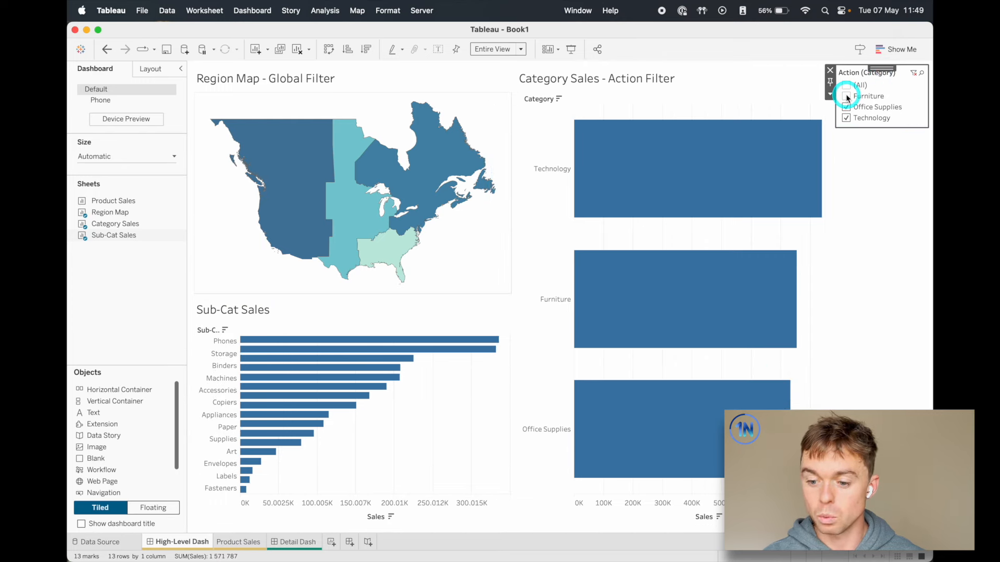
click(846, 107)
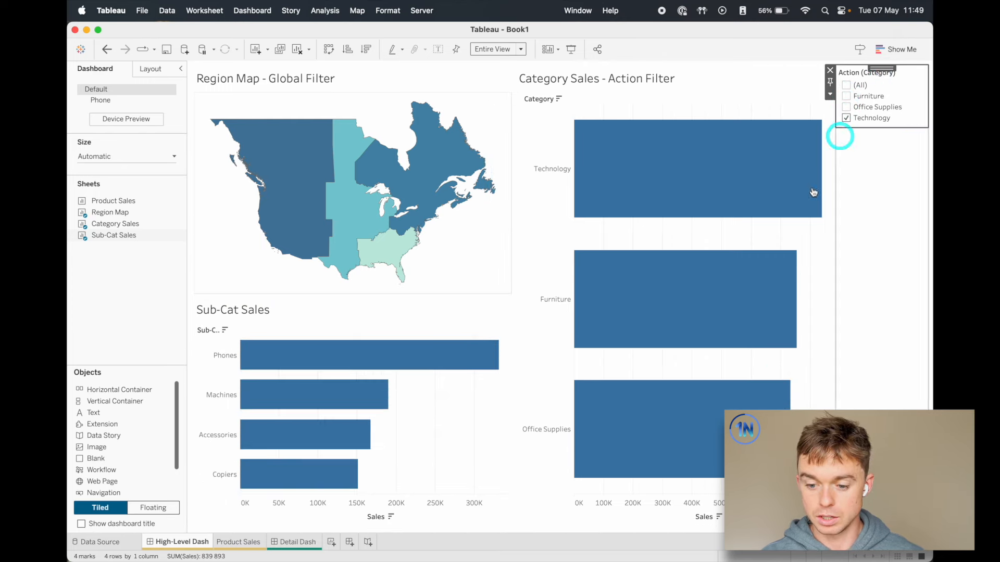
click(847, 84)
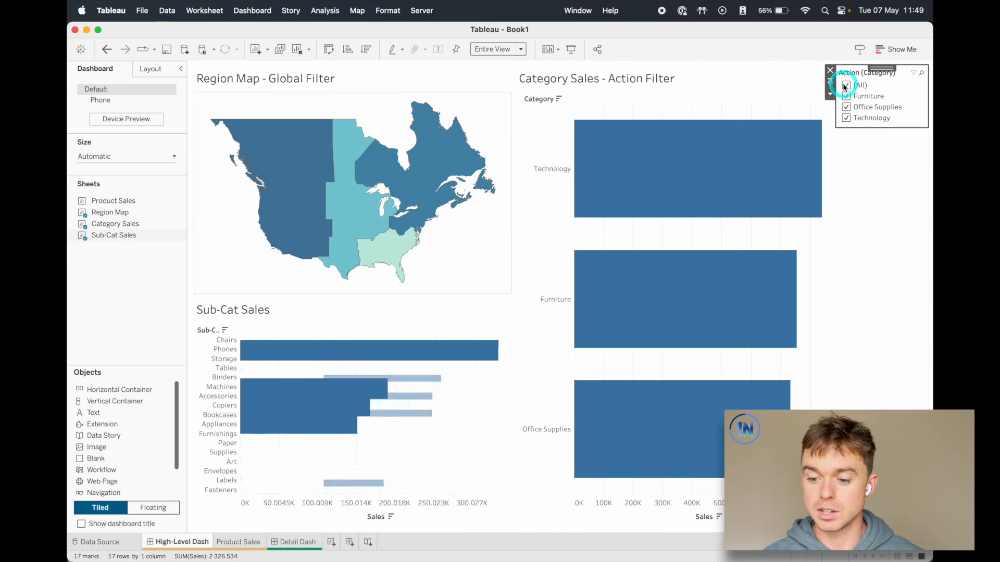
Test how the Technology, Furniture and Office Supplies bars in Category Sales drive the displayed filter, and clear the selection
click(673, 172)
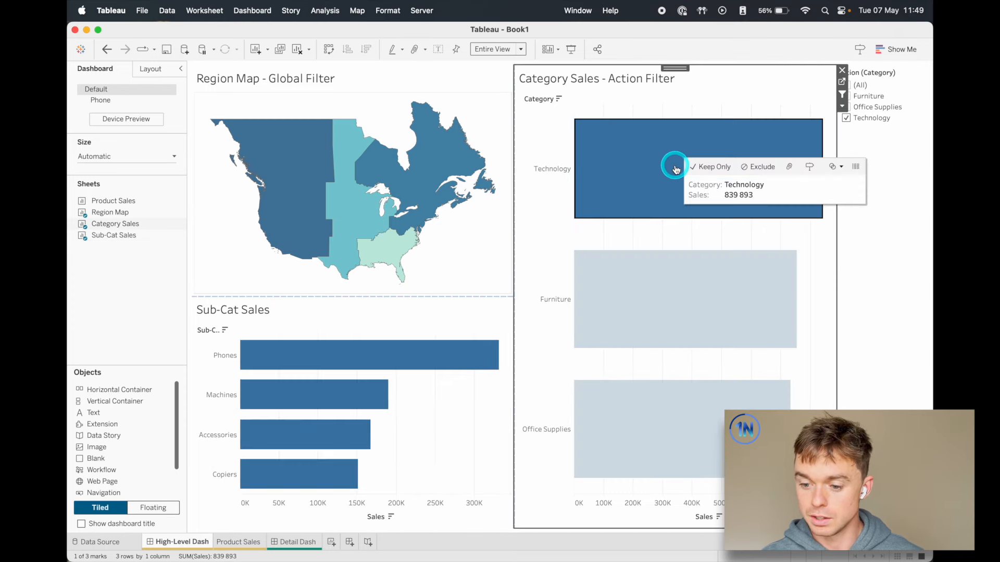
click(895, 179)
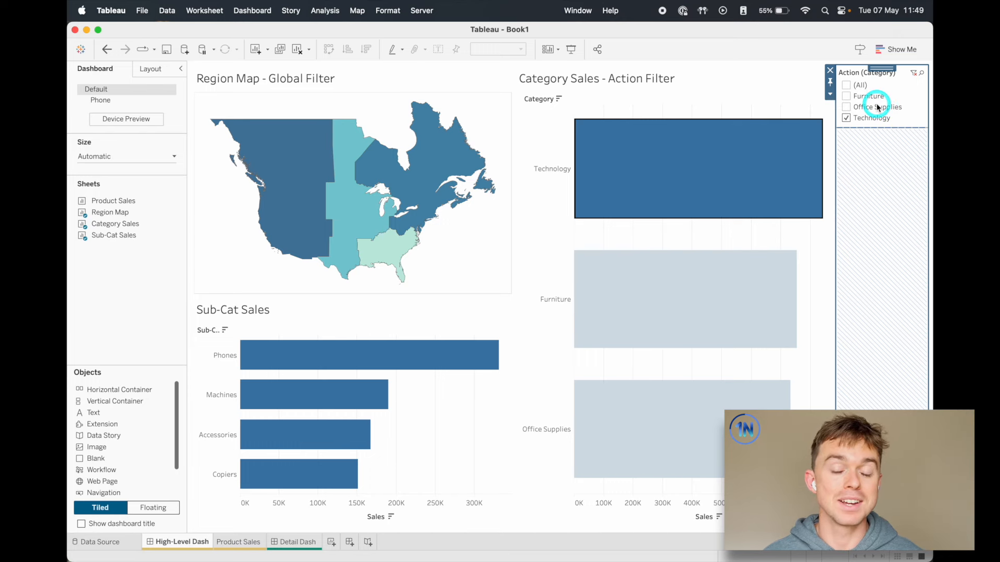
click(698, 268)
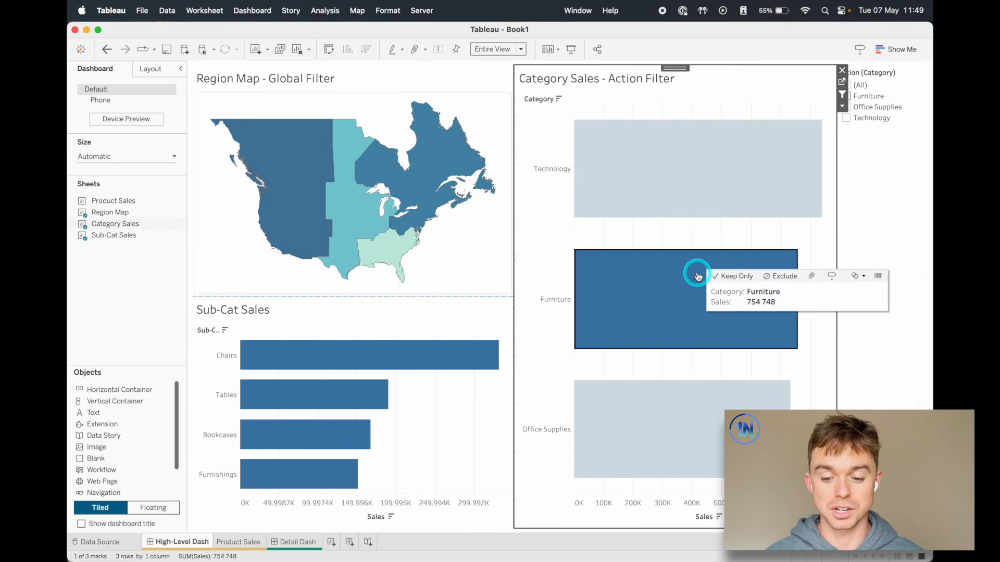
click(685, 437)
click(692, 317)
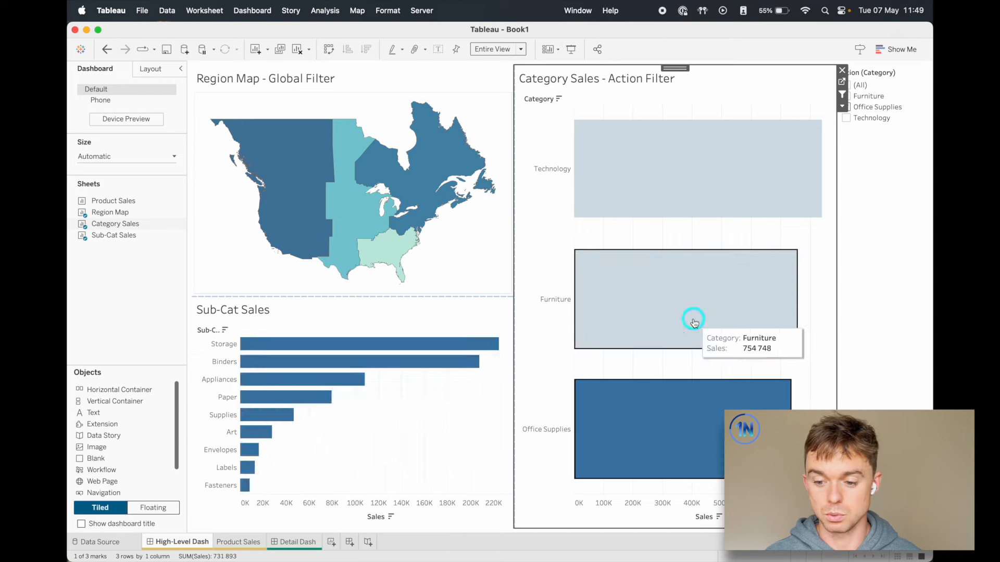
click(797, 172)
click(846, 84)
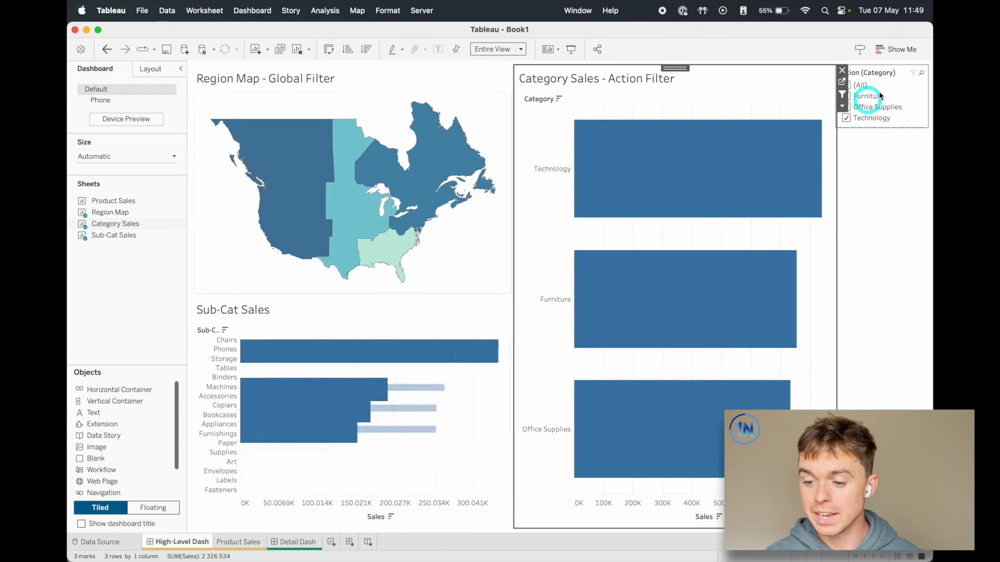
Change the title of the Action (Category) filter to "Select a Category"
double_click(874, 73)
click(575, 245)
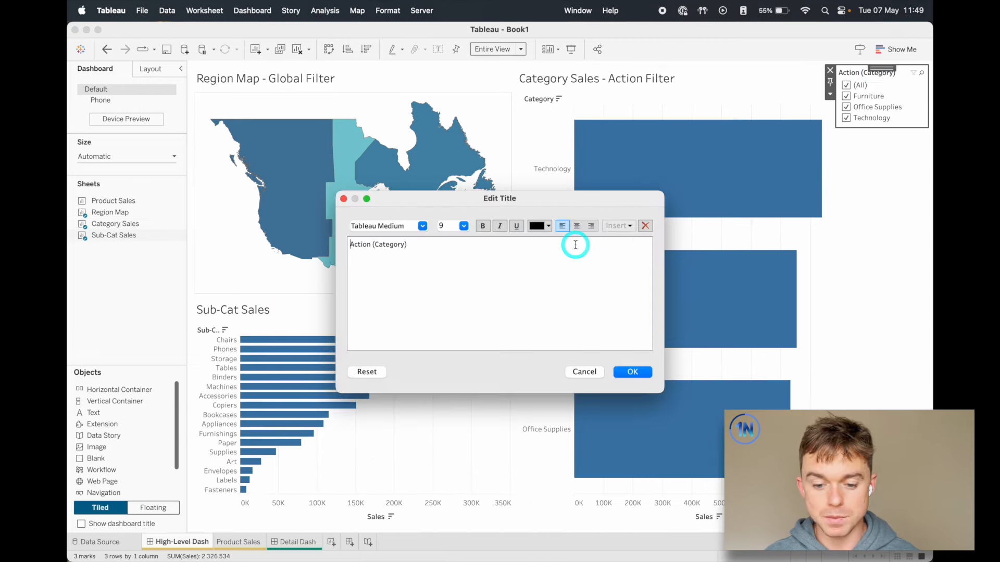
key(BackSpace)
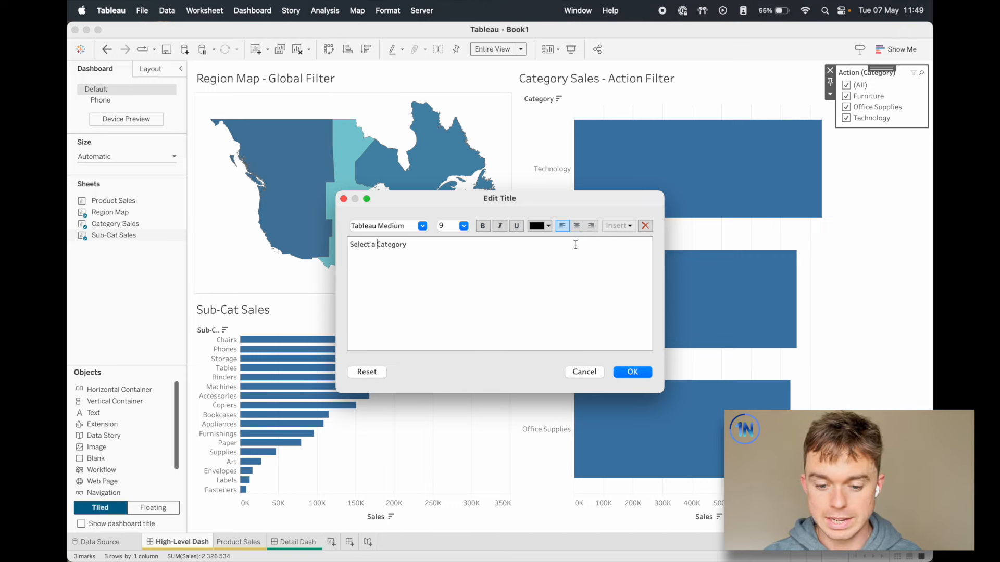
click(640, 371)
click(904, 174)
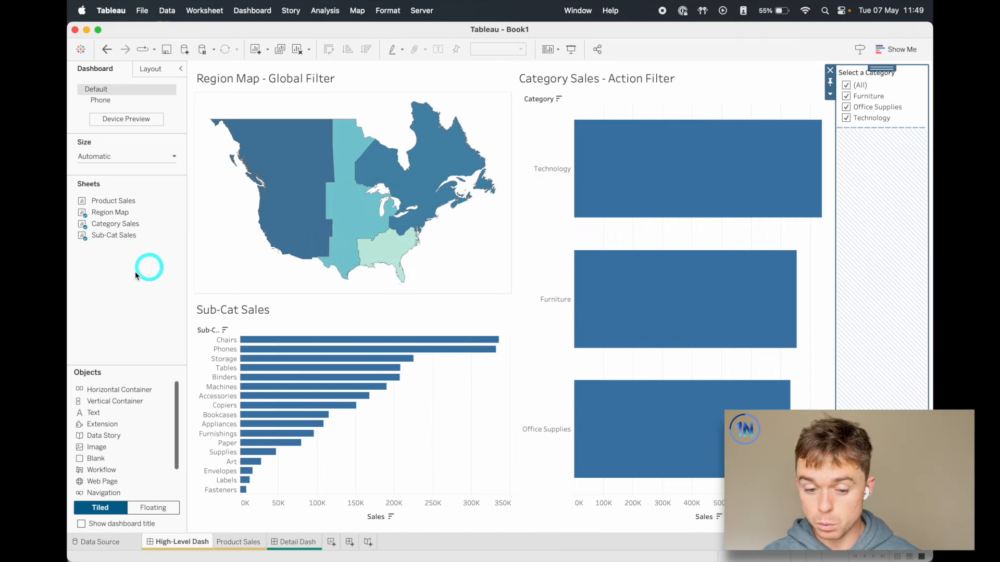
Add the Product Sales sheet to the dashboard below Category Sales, and test its response to the Technology bar
click(101, 301)
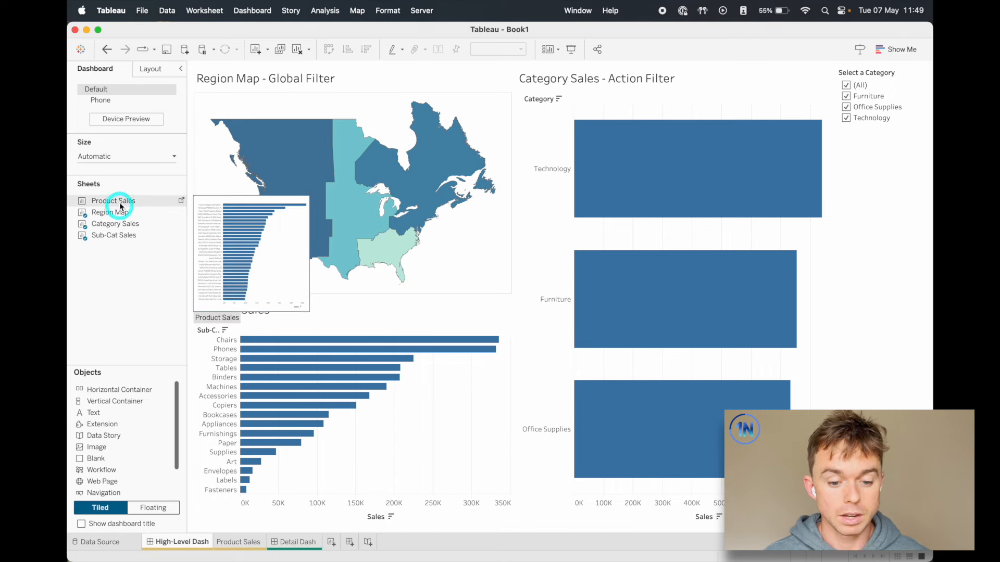
mouse_move(120, 201)
mouse_down()
mouse_move(450, 301)
mouse_move(677, 423)
mouse_up()
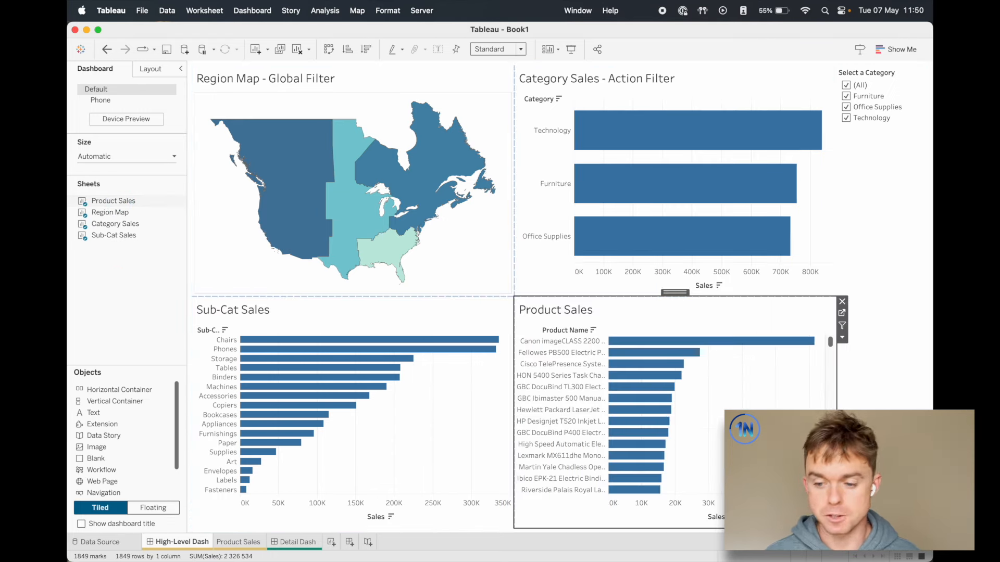
click(732, 139)
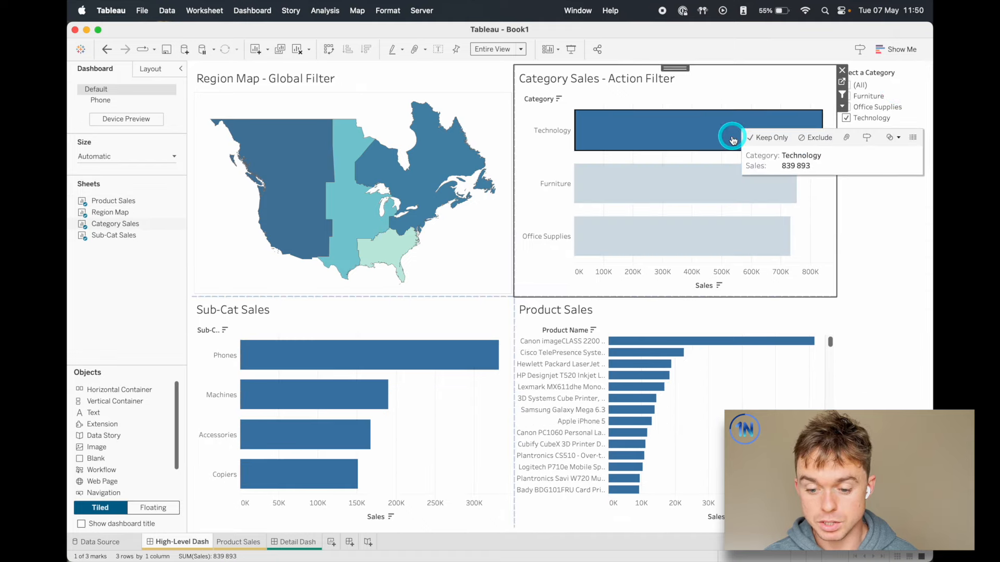
click(732, 140)
click(732, 140)
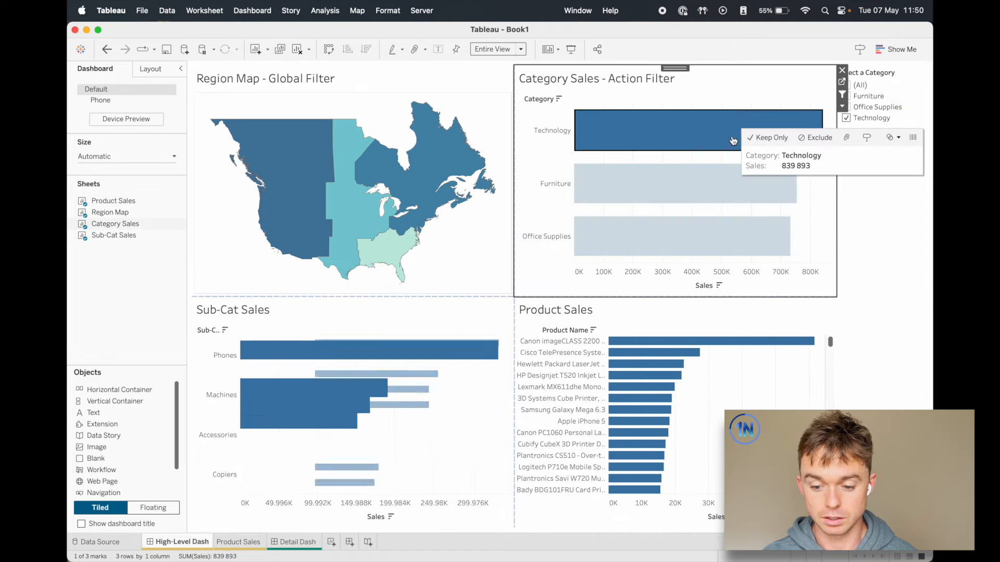
click(732, 138)
click(730, 411)
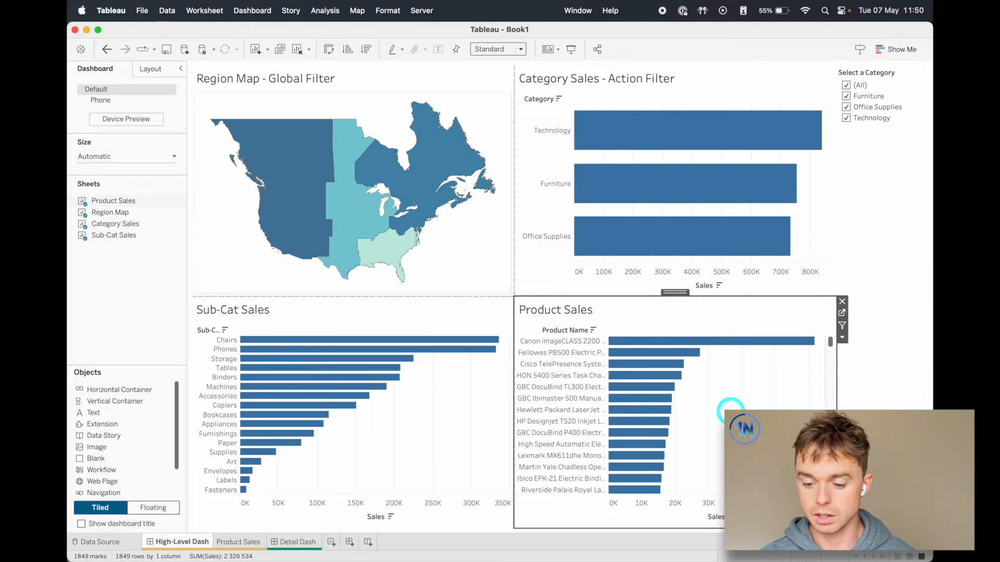
Remove the Action (Category) filter from the Product Sales worksheet and return to High-Level Dash
click(852, 282)
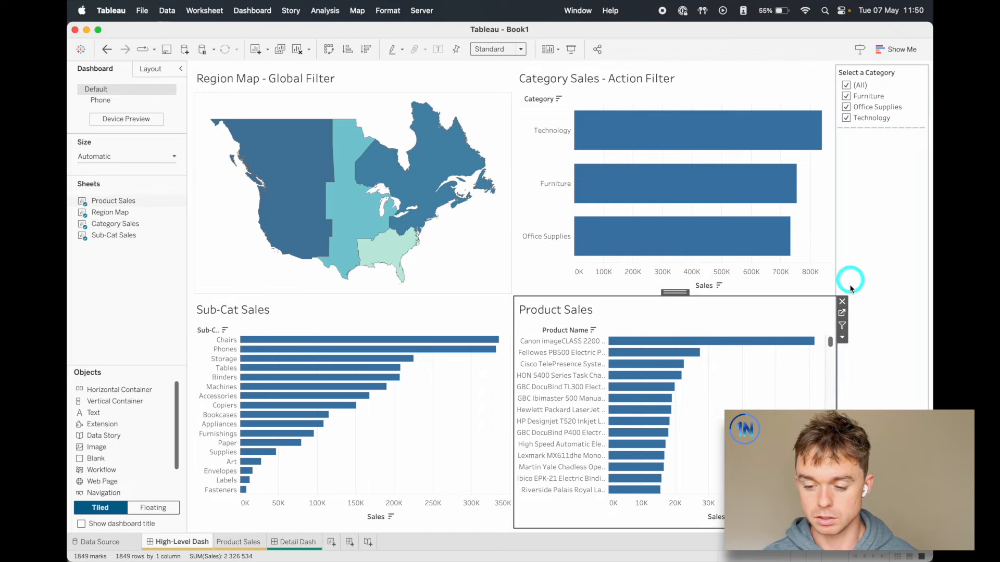
click(842, 313)
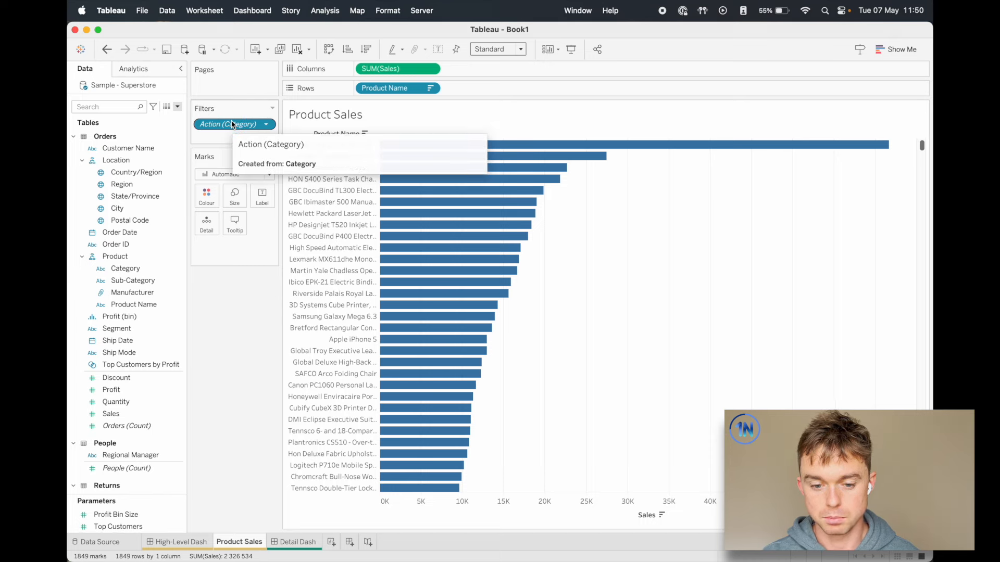
drag(232, 124, 230, 352)
click(193, 542)
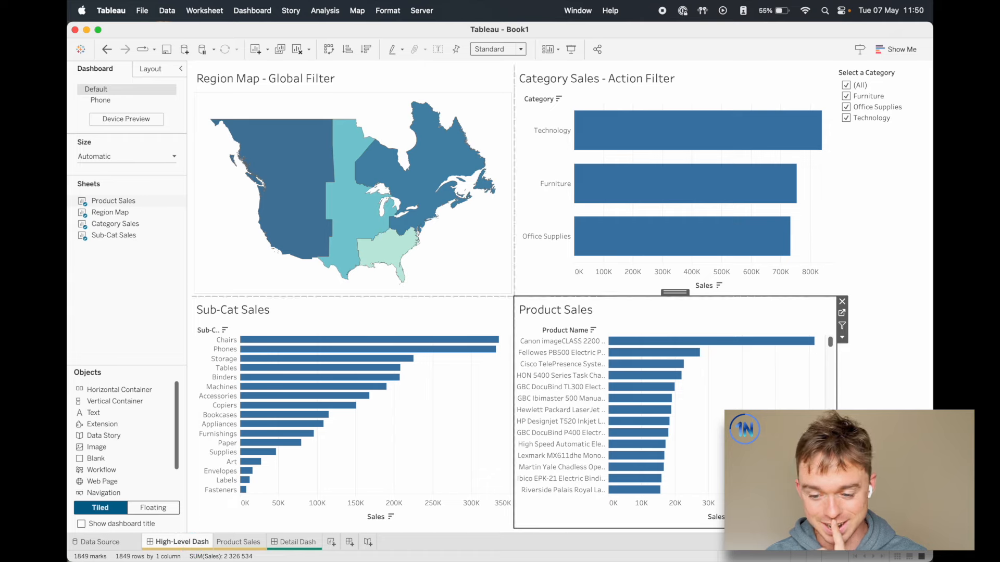
Test the Select a Category filter against Product Sales by toggling Furniture and Office Supplies, and restore all values
click(846, 96)
click(847, 107)
click(847, 106)
click(847, 85)
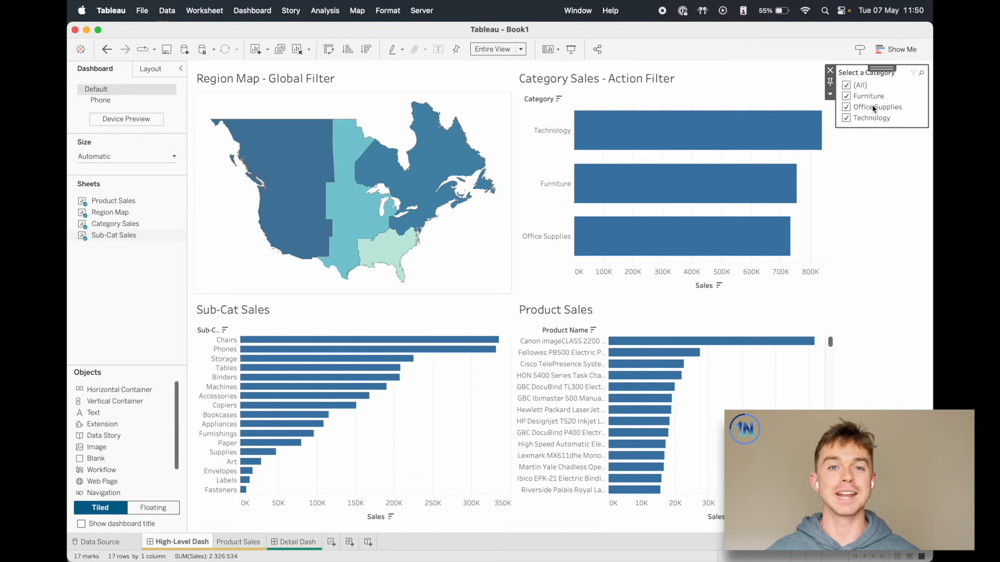
Examine the source and target sheets of the Category Action Filter dashboard action, and close it without changes
click(255, 11)
click(265, 18)
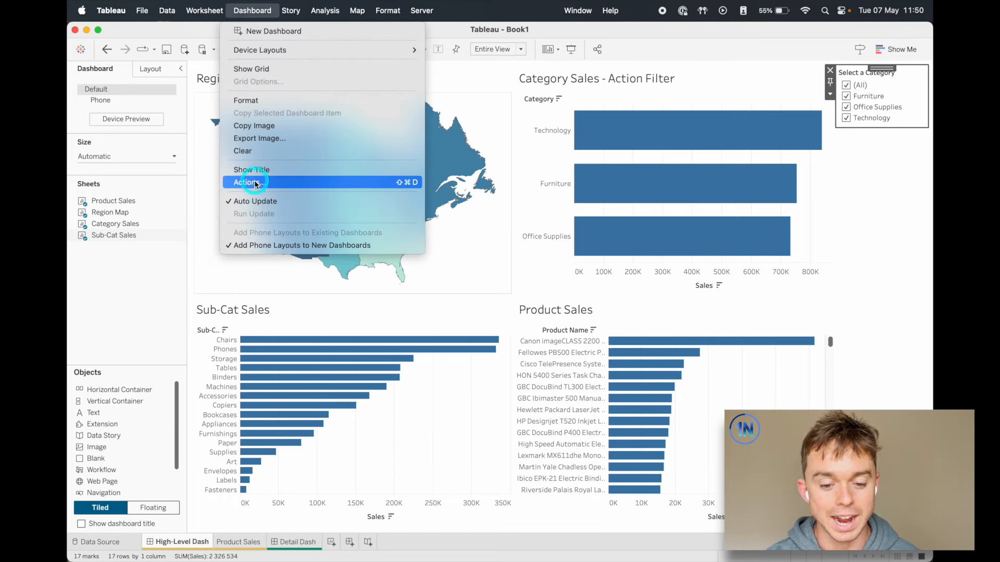
click(335, 152)
click(388, 298)
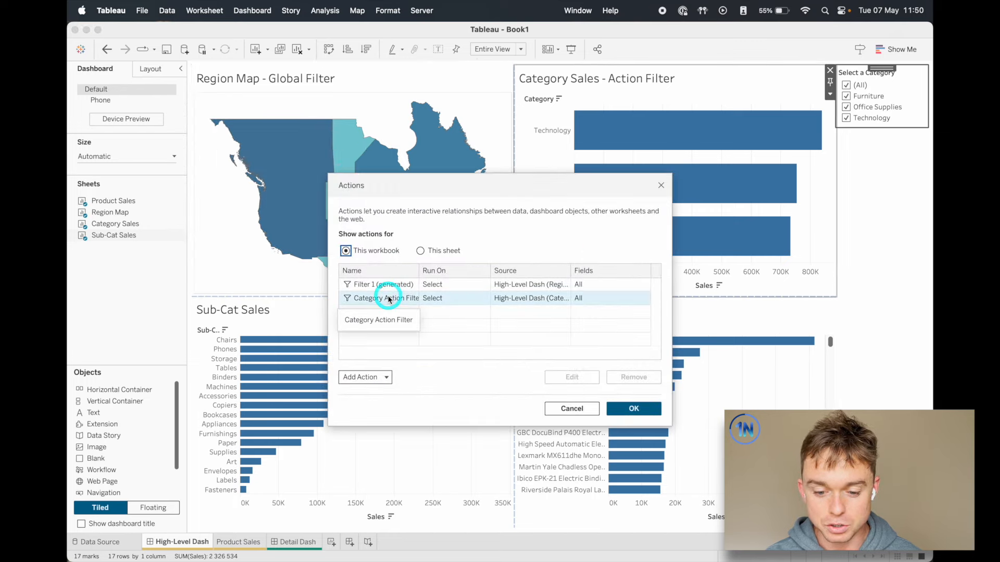
double_click(388, 298)
click(332, 219)
scroll(386, 317, down, 1)
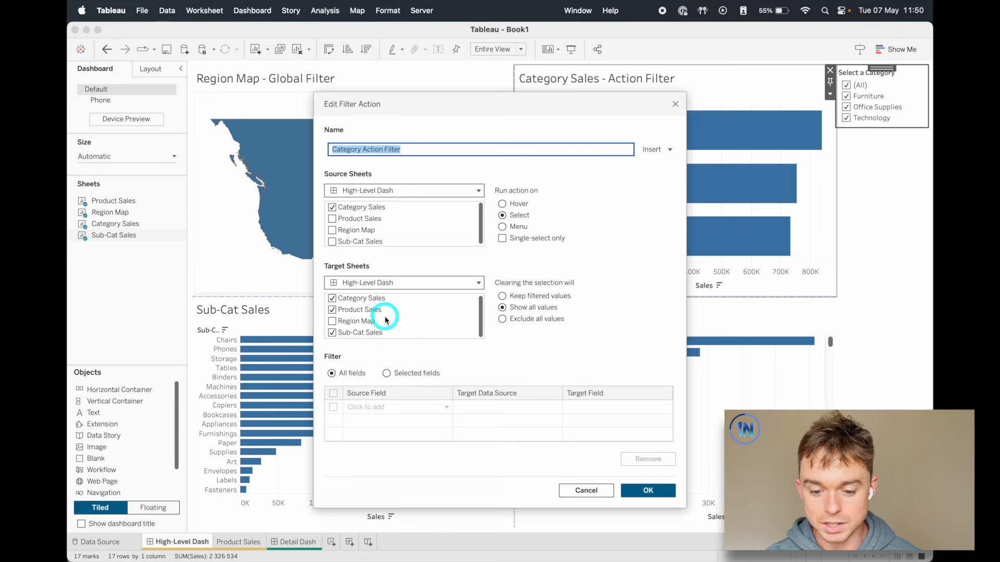
scroll(352, 319, up, 1)
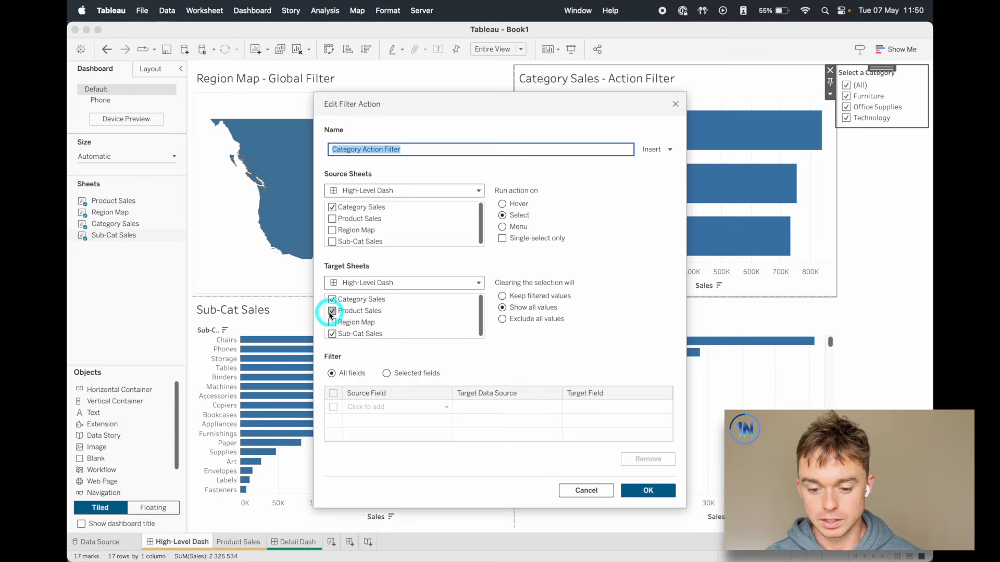
drag(576, 104, 557, 74)
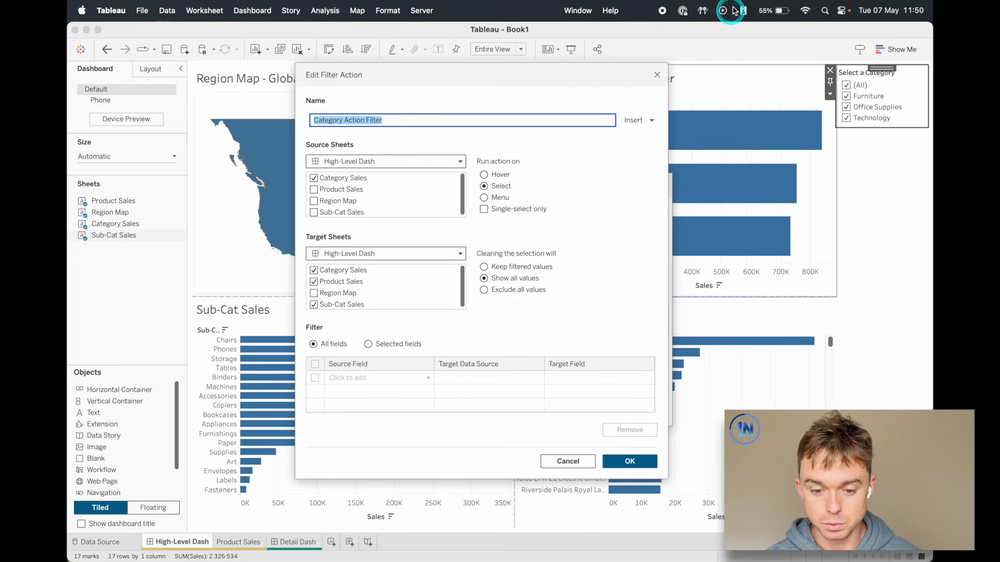
click(658, 76)
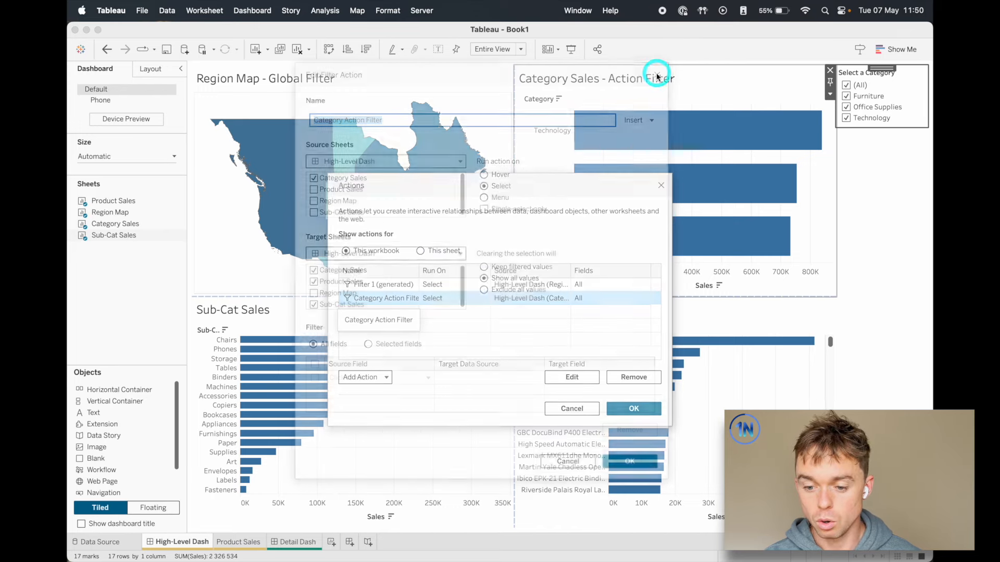
click(657, 180)
Apply the Select a Category filter to the Product Sales and Category Sales worksheets as well as Sub-Cat Sales
click(830, 94)
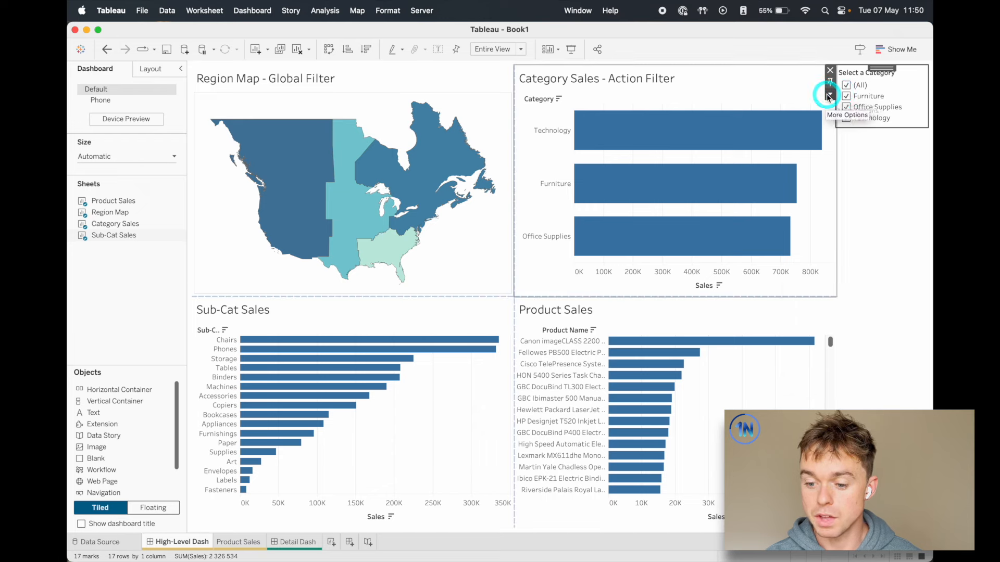
mouse_move(833, 118)
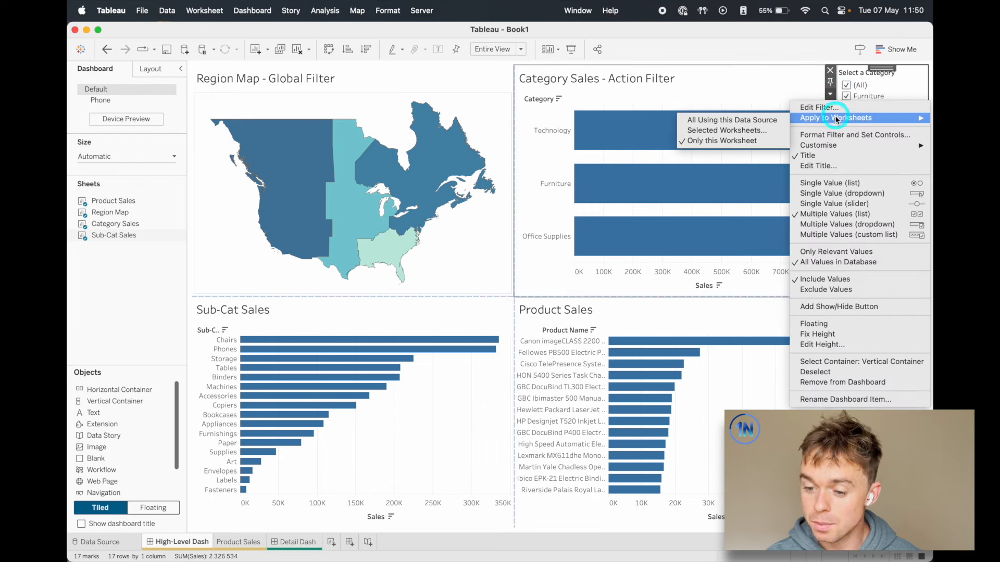
click(746, 132)
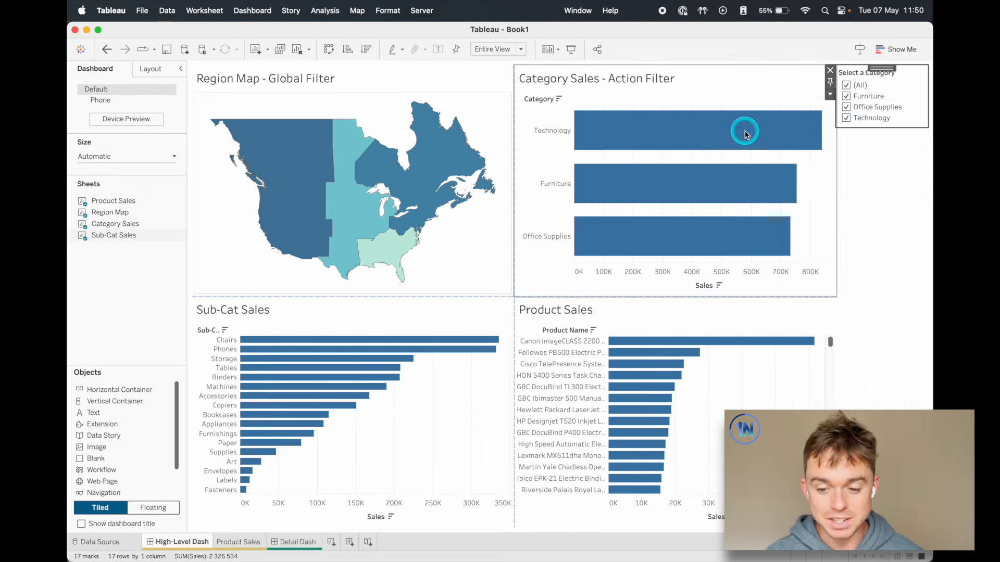
click(407, 287)
click(320, 277)
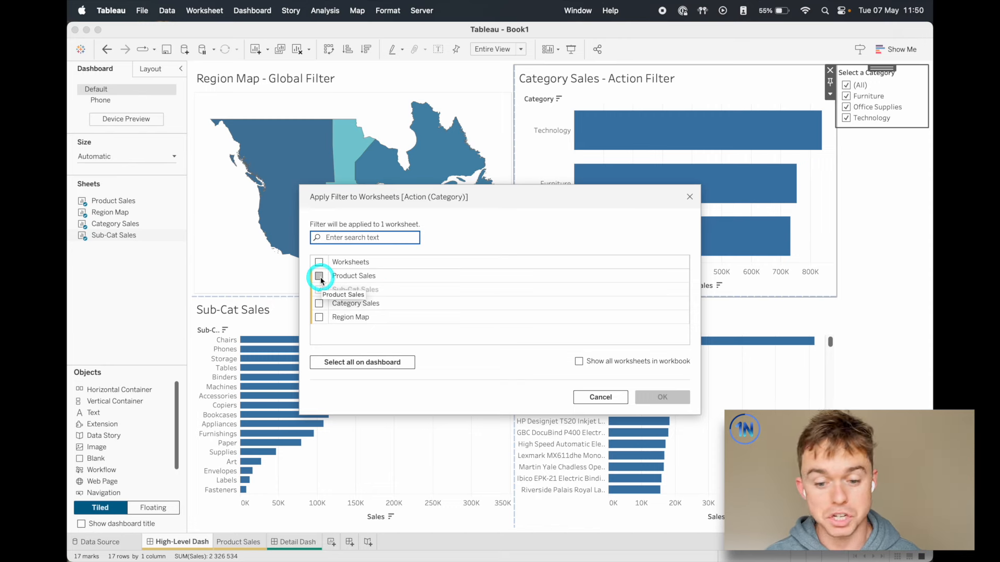
click(320, 276)
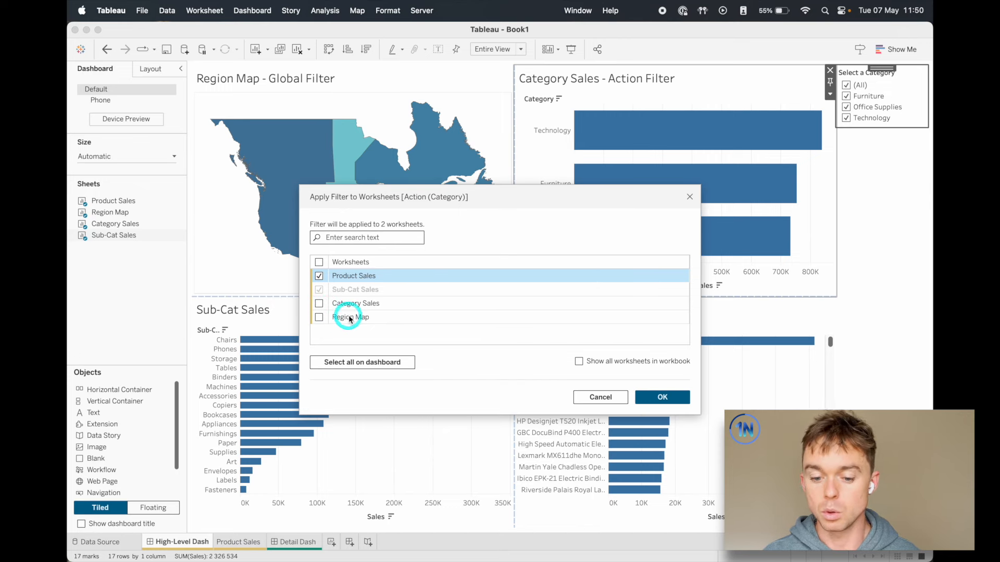
key(ctrl+a)
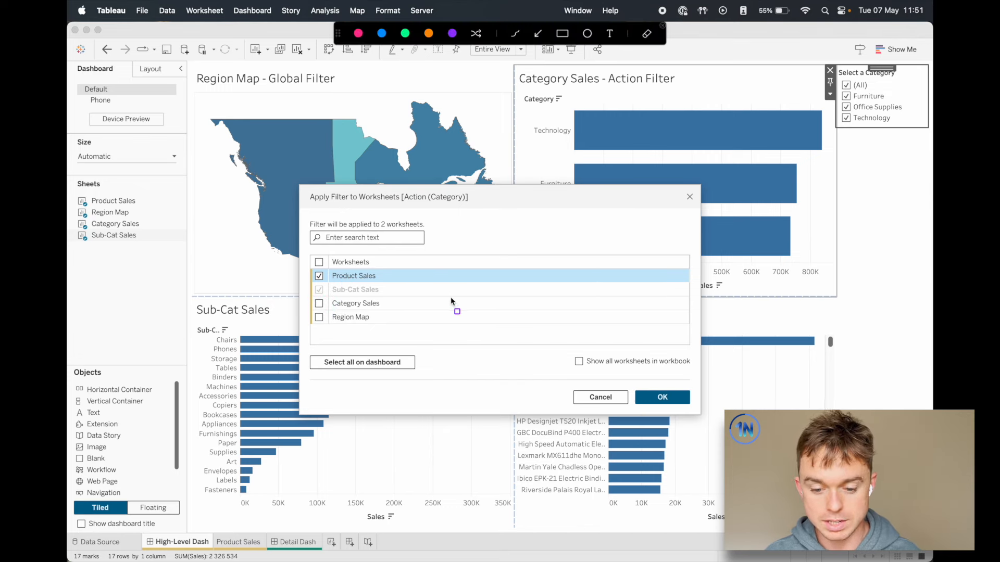
drag(319, 282, 401, 296)
key(Escape)
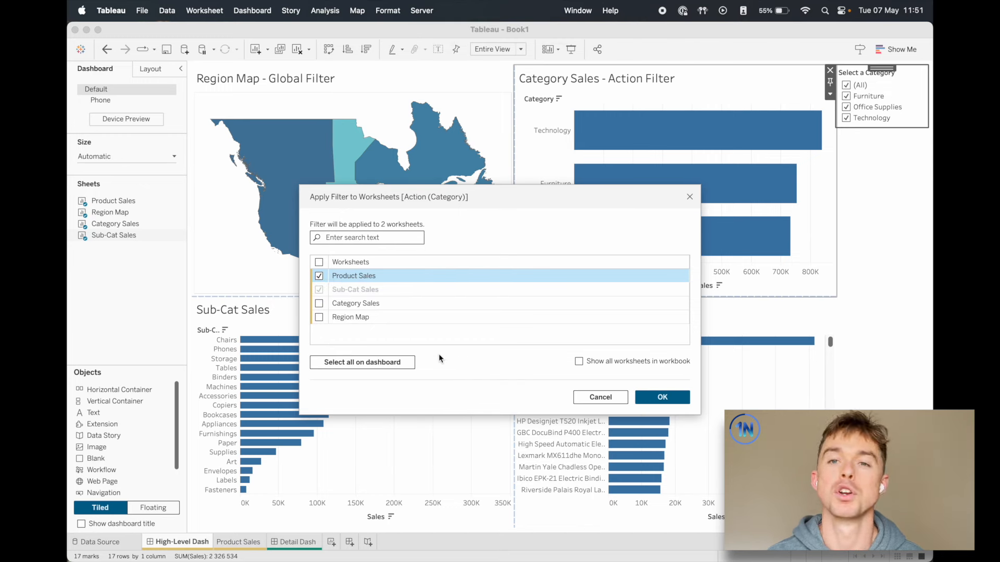
click(320, 304)
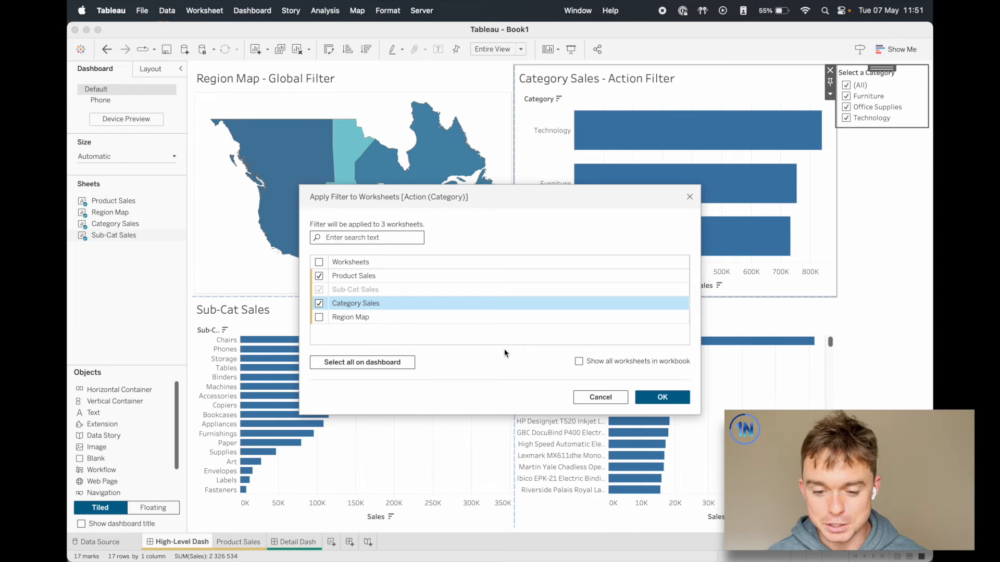
click(663, 397)
Test the Category Sales action filter by selecting the Technology and Office Supplies bars, and clear the selection
click(721, 135)
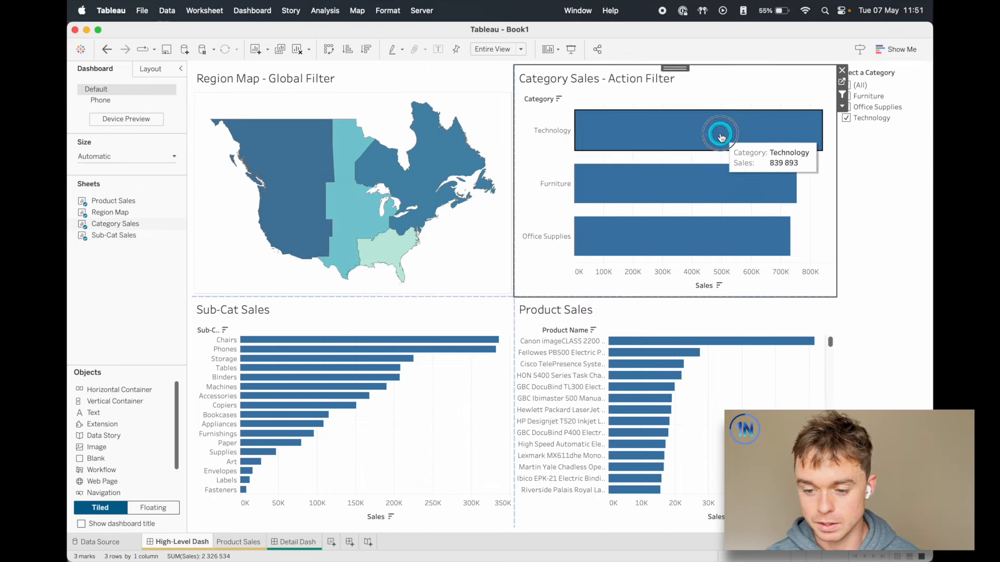
click(660, 186)
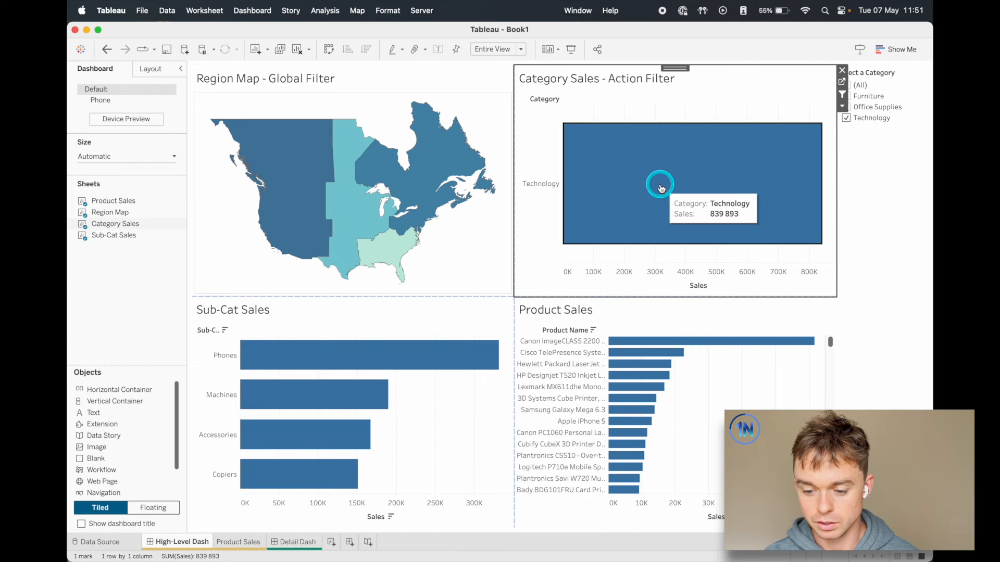
click(680, 232)
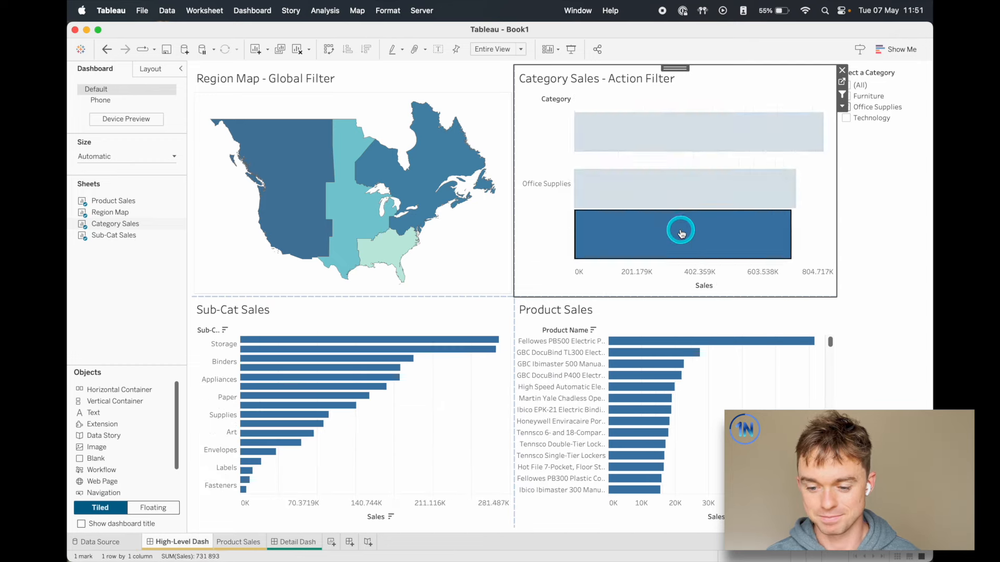
click(681, 232)
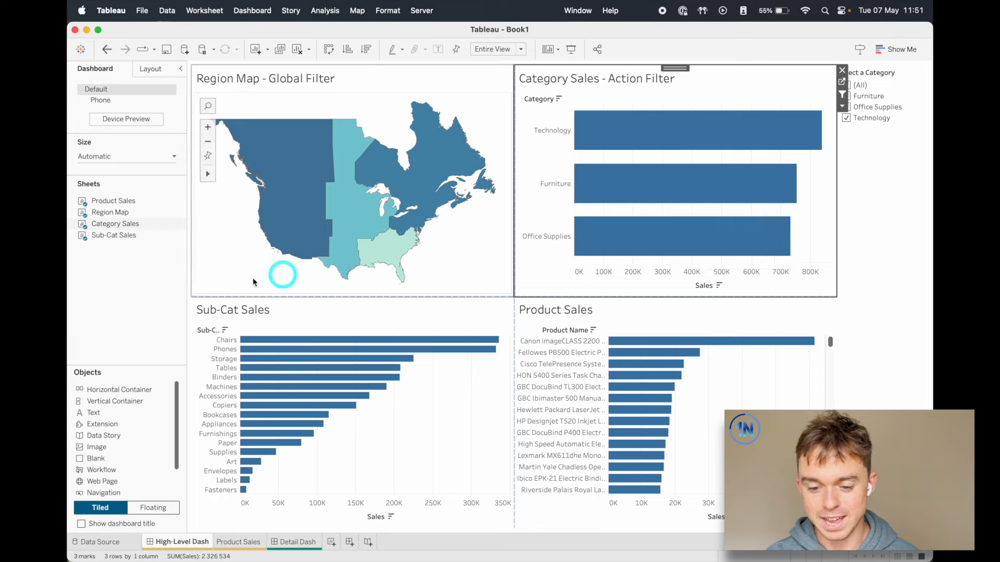
click(141, 307)
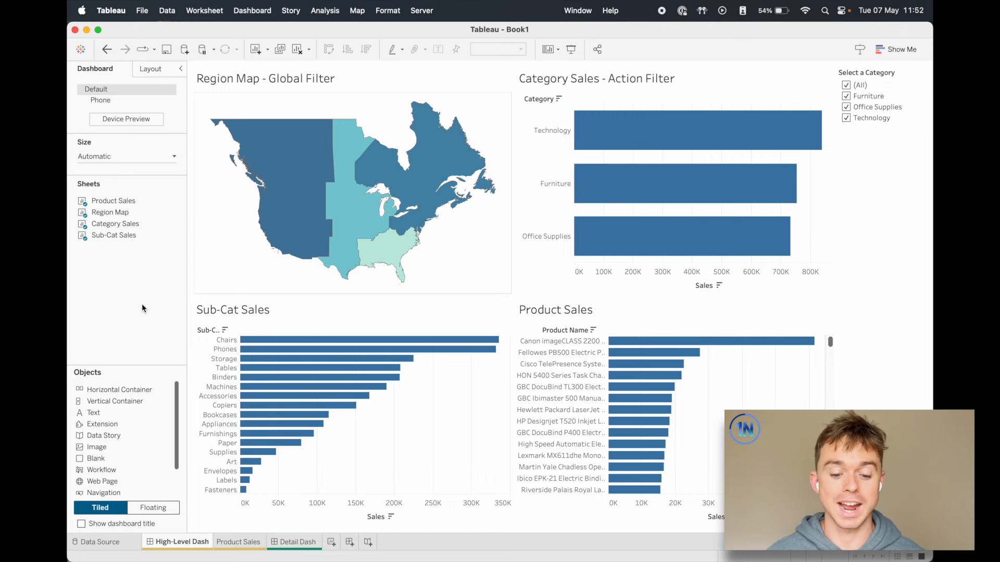
Hide the Product Sales worksheet and open the Detail Dash dashboard
right_click(239, 542)
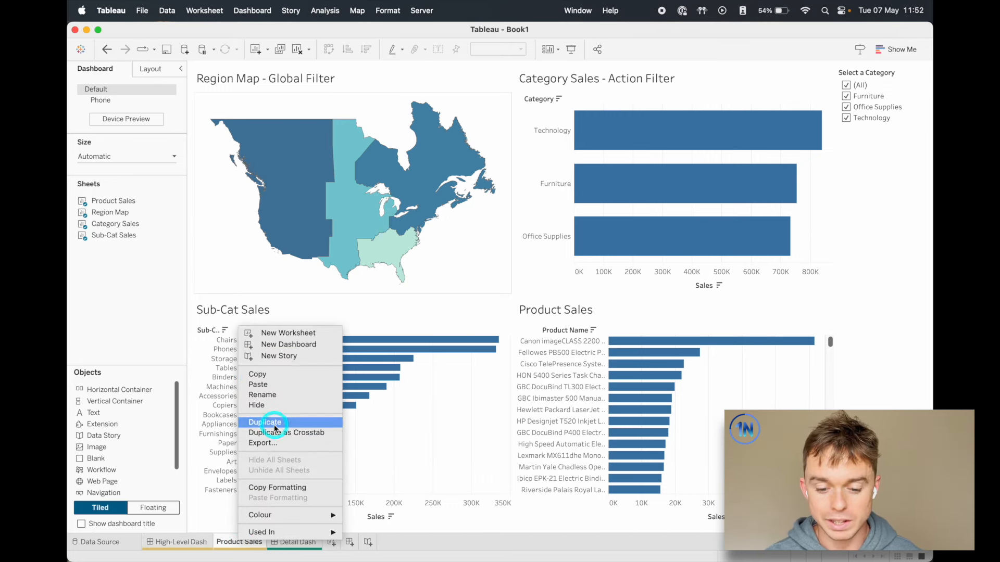
click(257, 406)
click(250, 542)
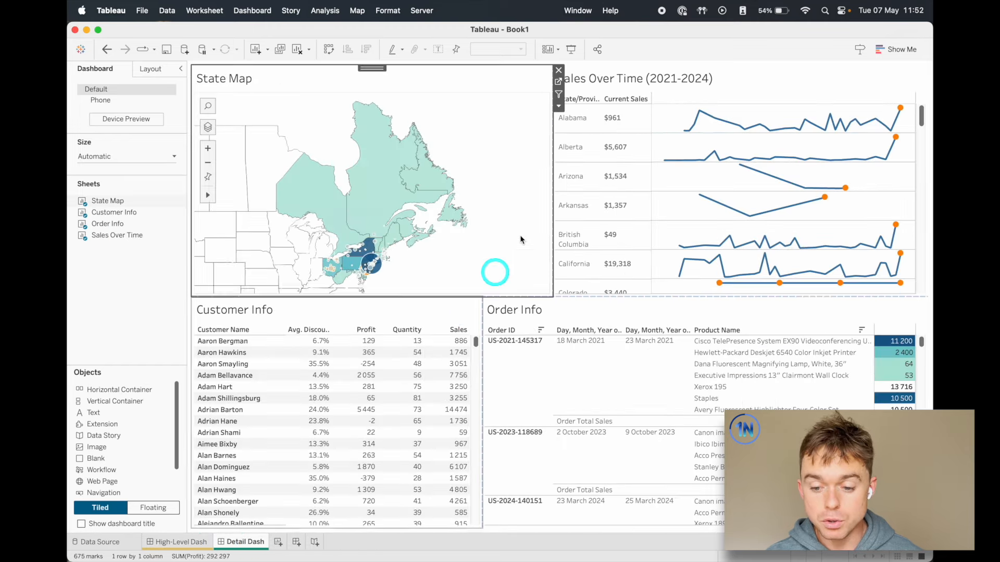
Check whether selecting West on High-Level Dash's Region Map affects Detail Dash, and clear the region selection on High-Level Dash
click(148, 326)
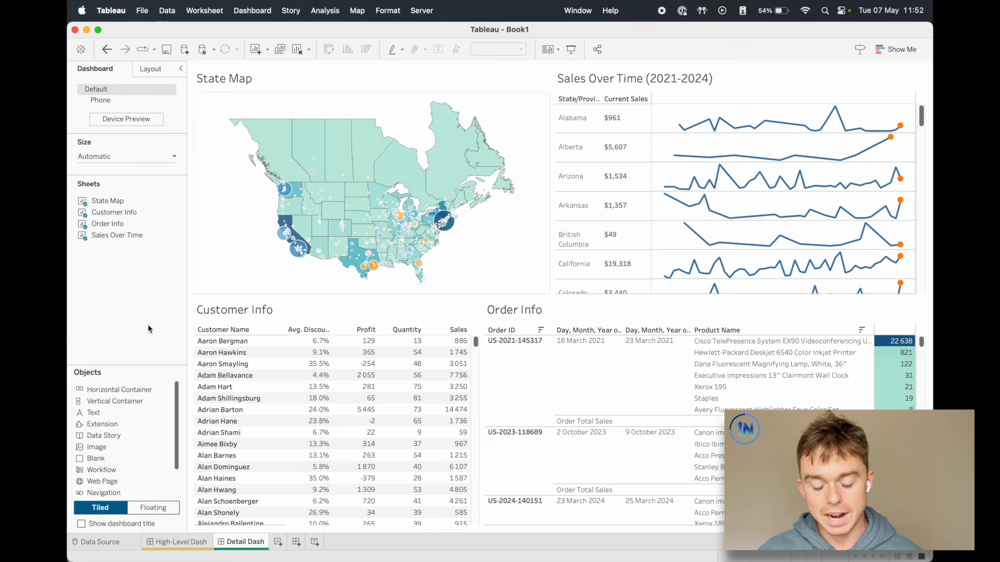
click(506, 274)
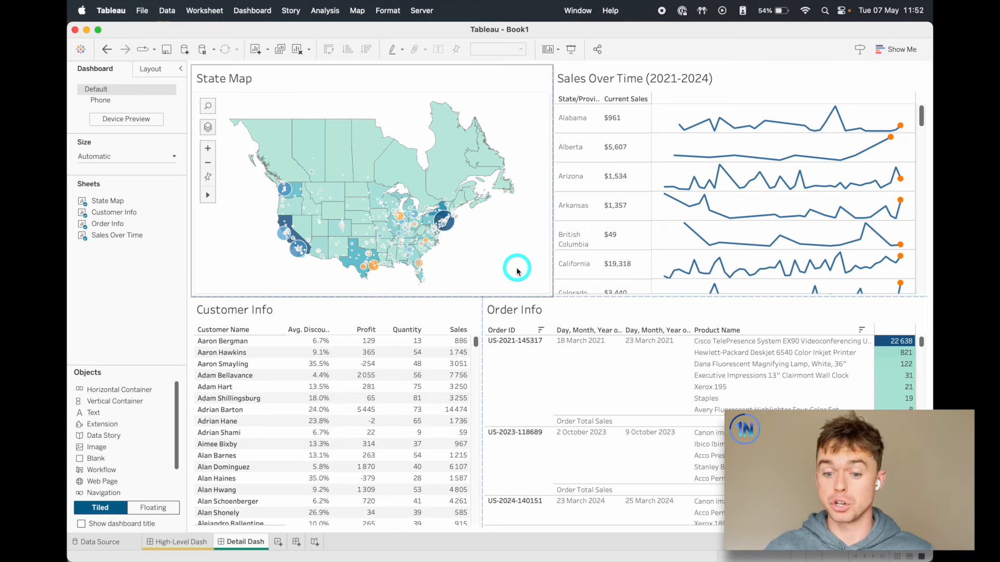
mouse_move(468, 203)
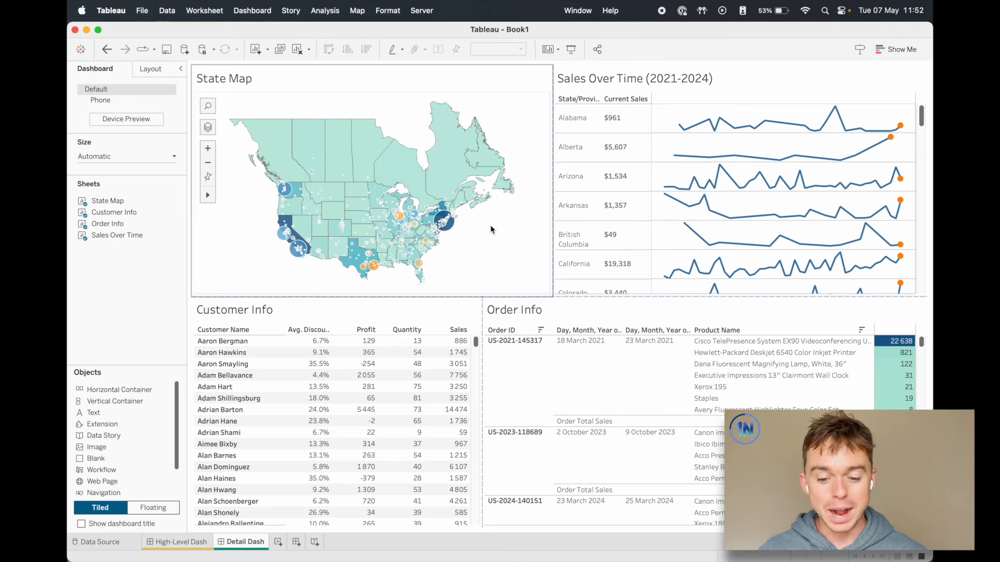
click(199, 542)
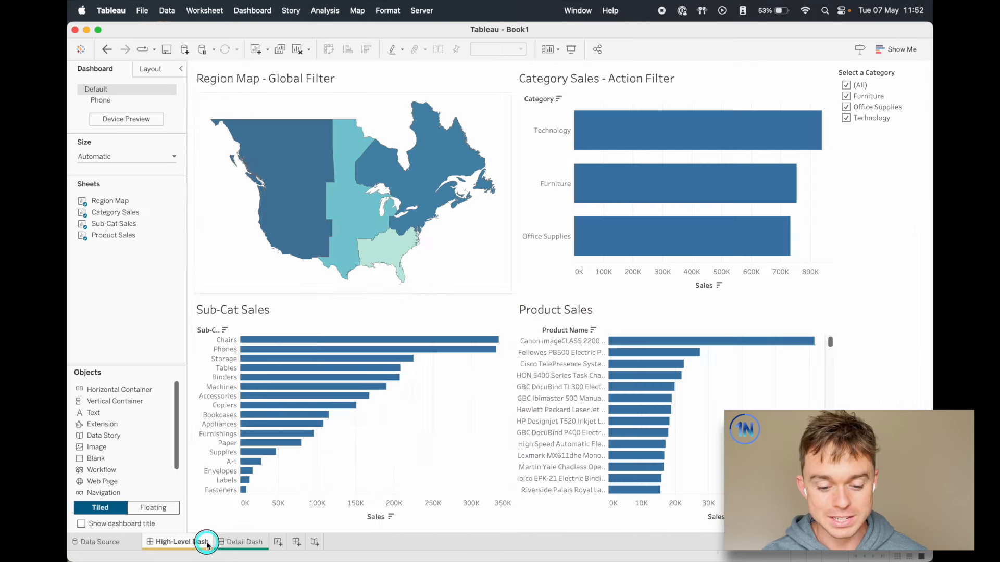
click(304, 234)
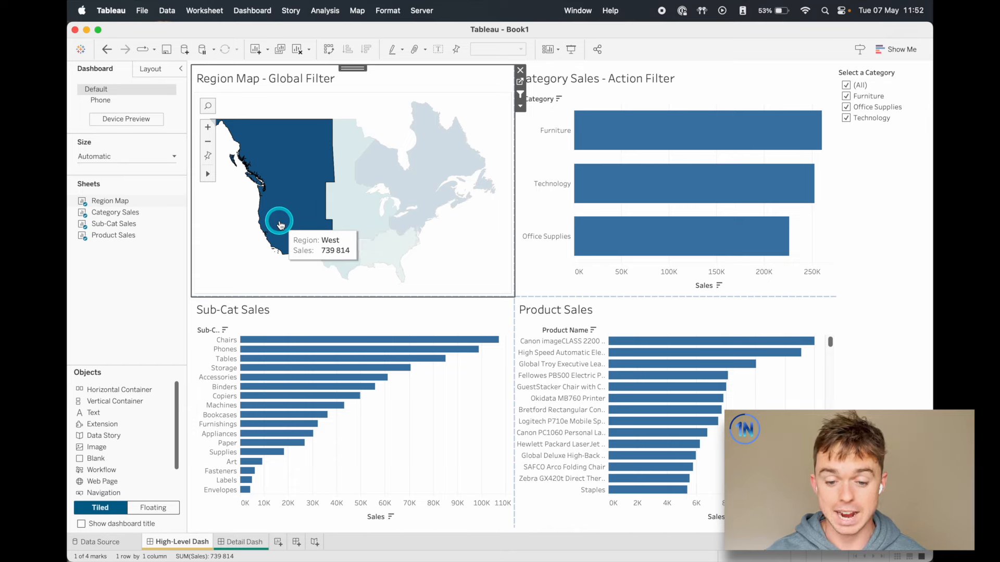
click(241, 542)
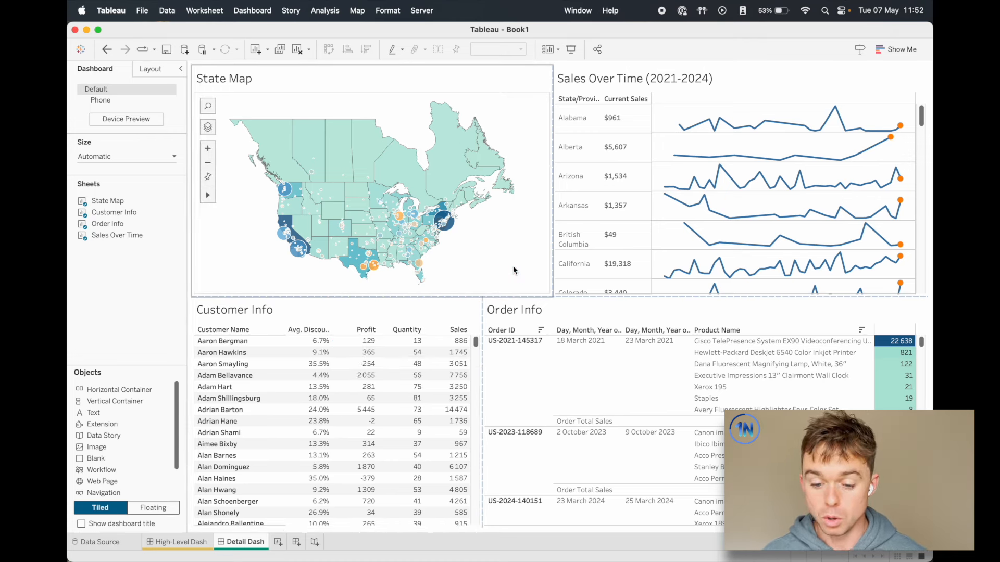
click(157, 543)
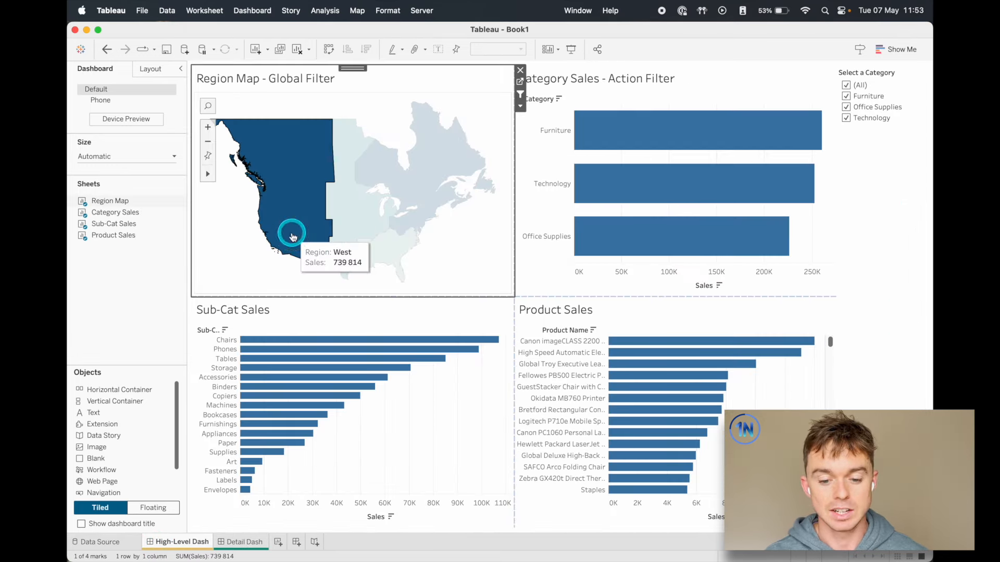
click(229, 267)
Add a new filter action to High-Level Dash and clear its default name
click(252, 11)
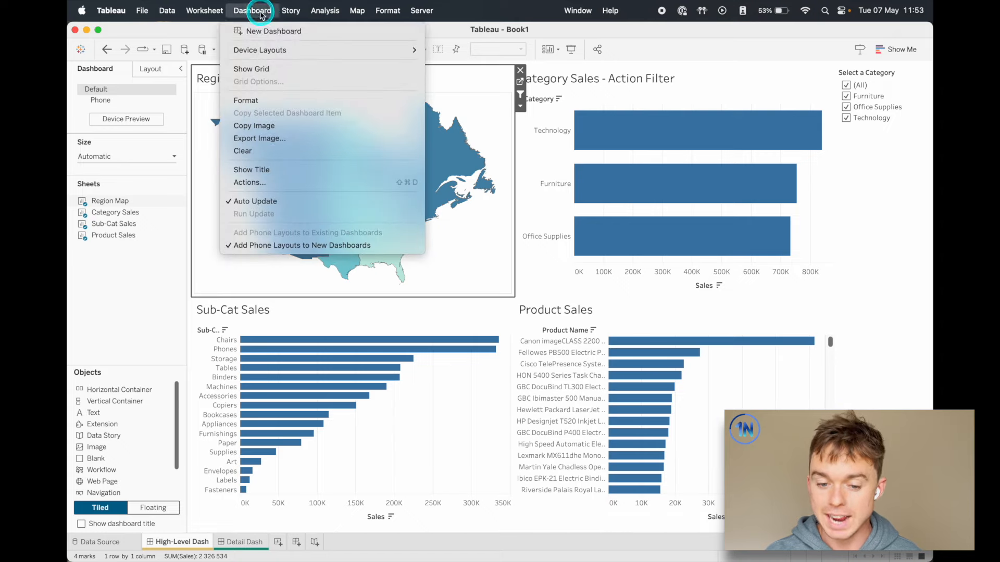
click(260, 183)
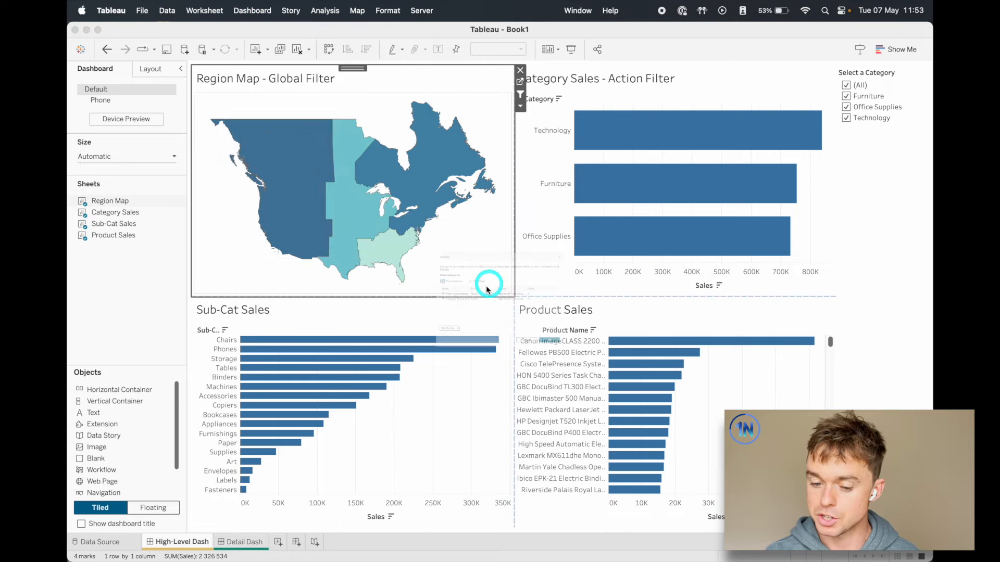
click(365, 377)
click(406, 295)
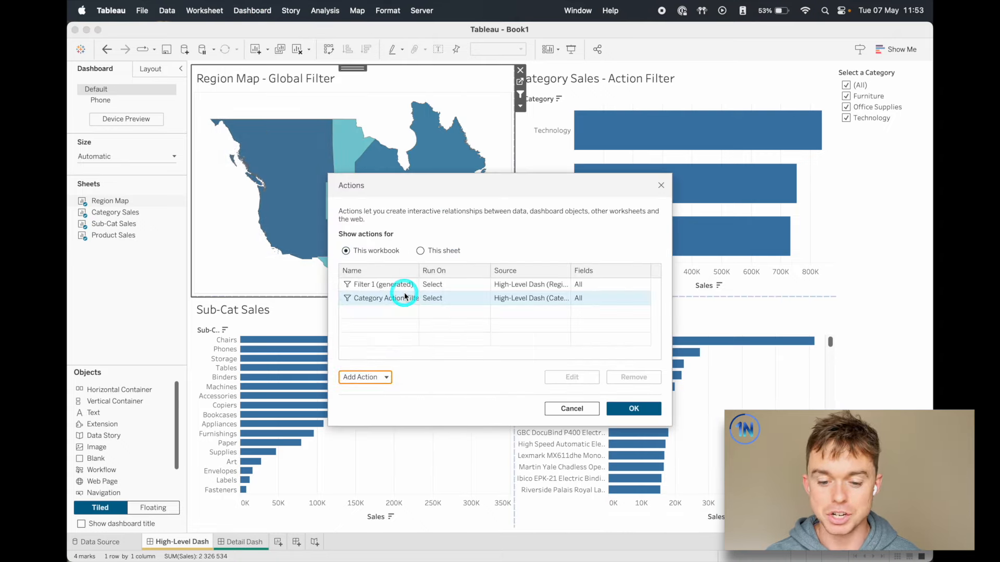
key(BackSpace)
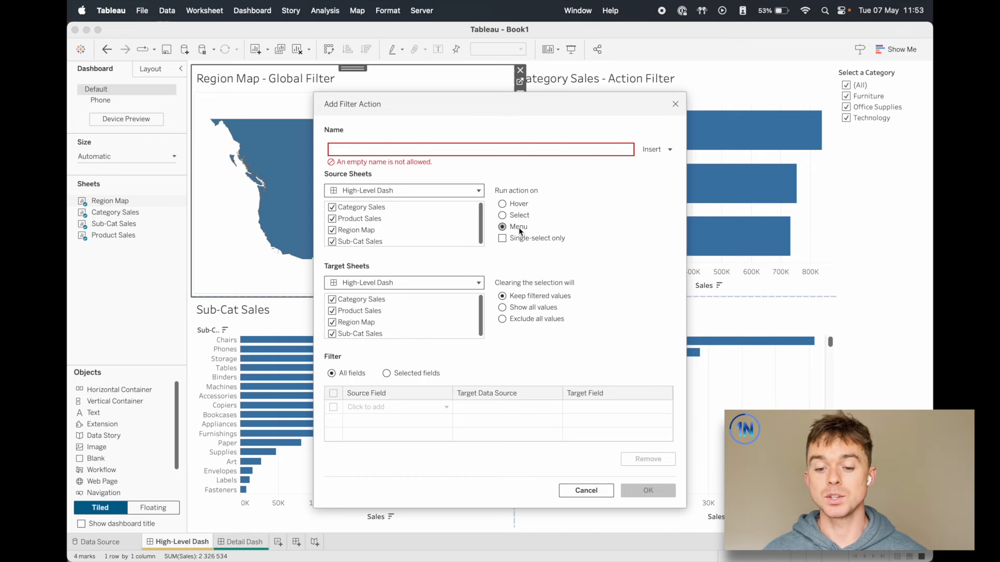
Name the filter action "Click to see more details for the <Region>", inserting Region as a dynamic field
click(491, 149)
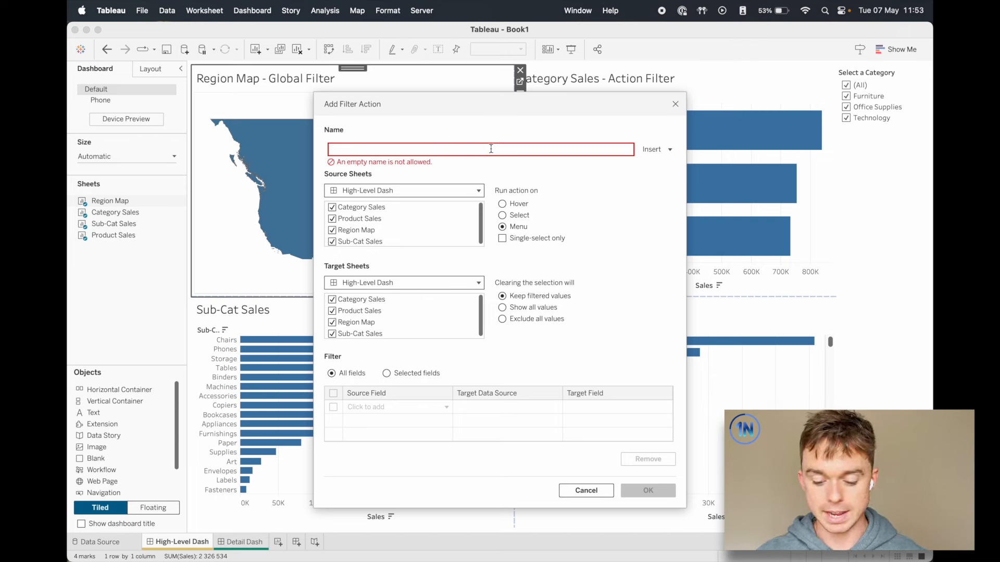
text(Cli)
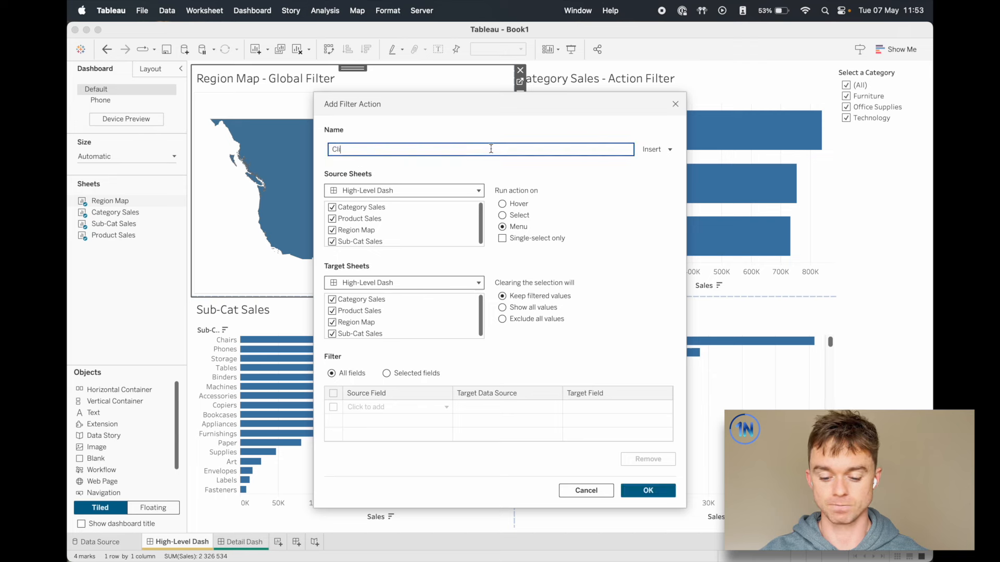
text(ck to See)
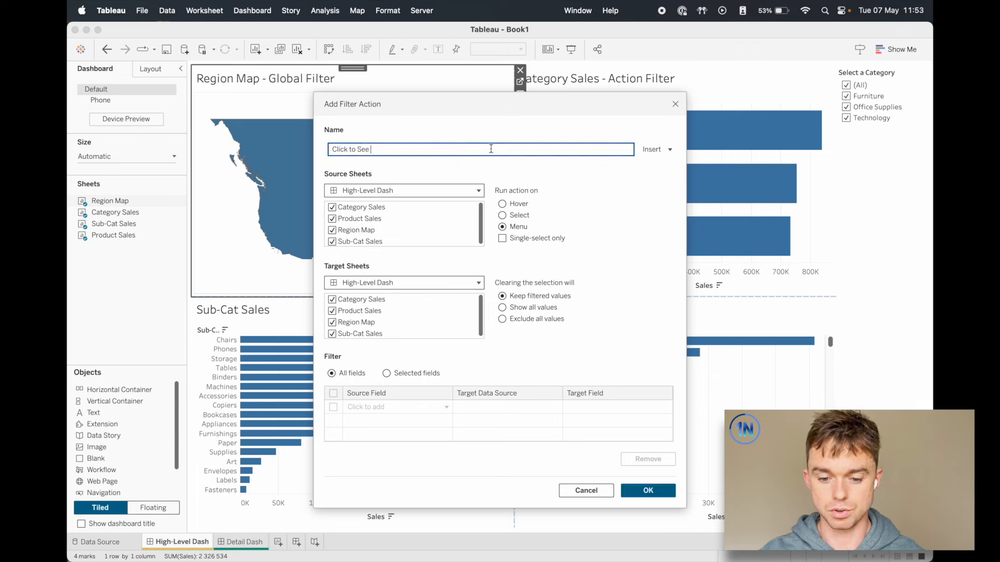
key(BackSpace)
key(BackSpace)
key(BackSpace)
key(BackSpace)
text(see mor)
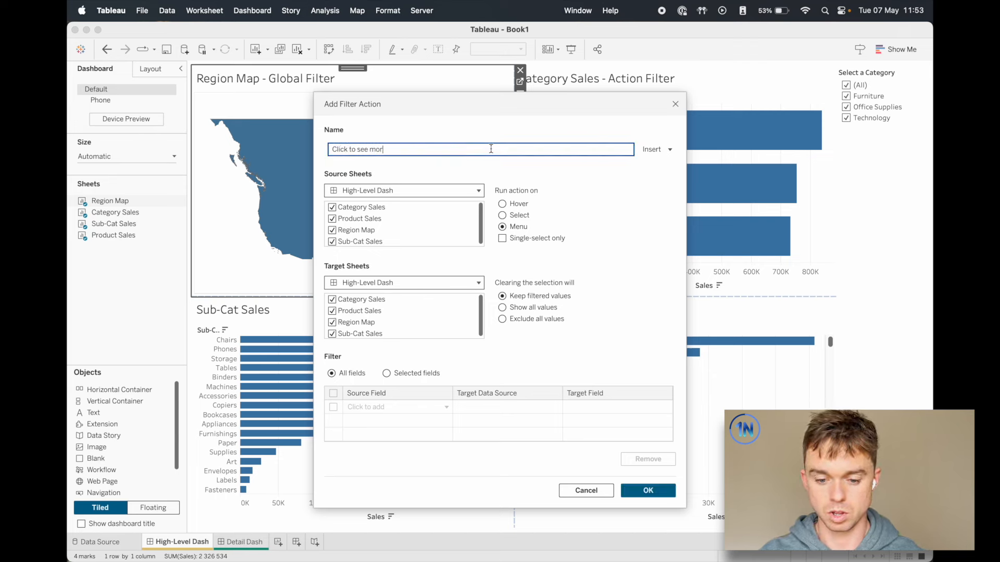
text(e details for the)
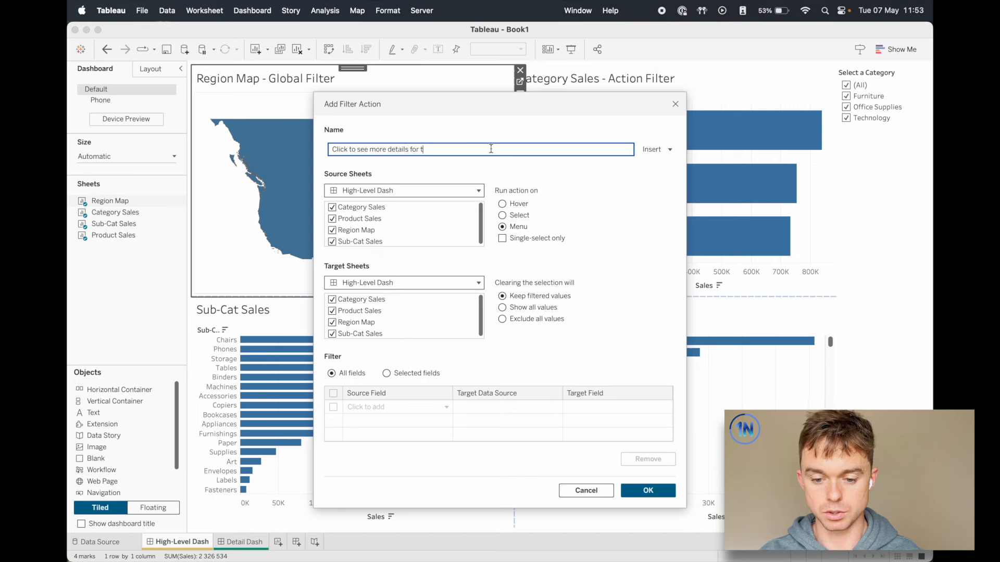
click(665, 150)
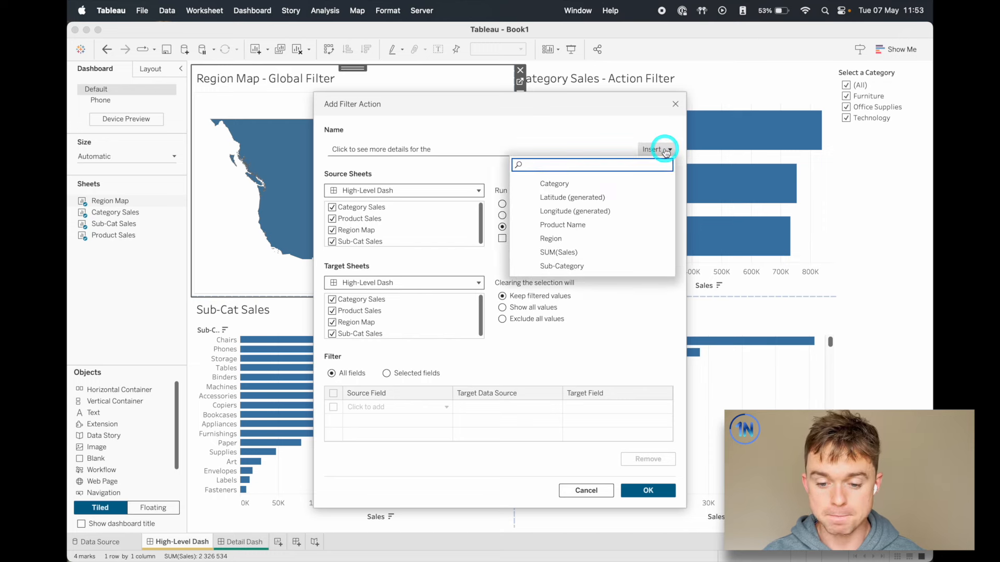
click(561, 237)
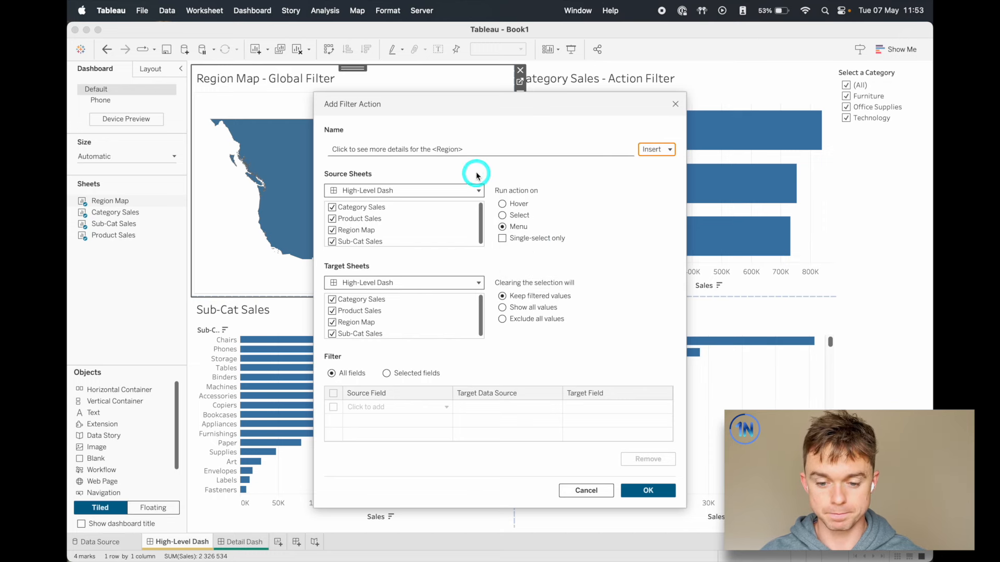
drag(508, 109, 618, 107)
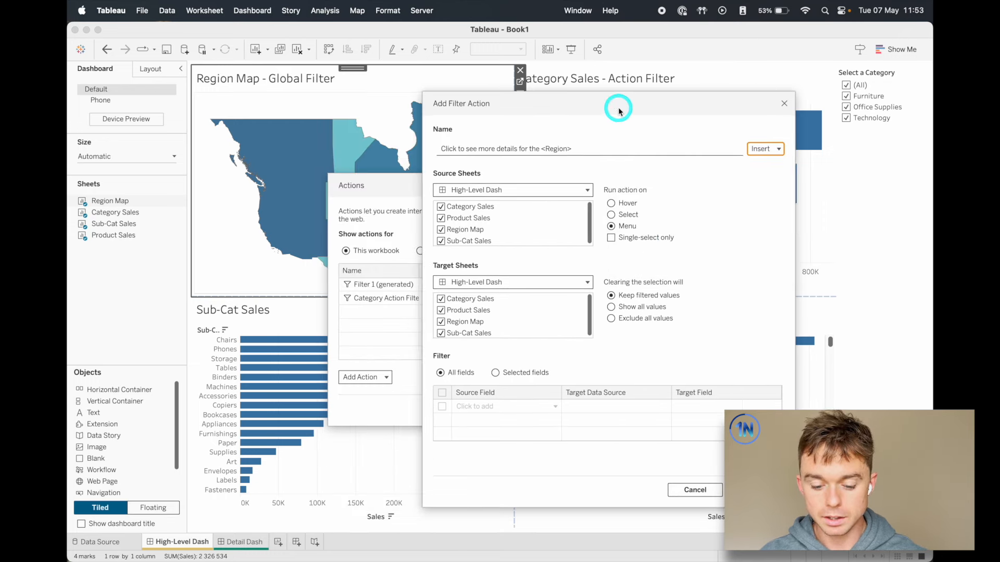
drag(440, 152, 281, 155)
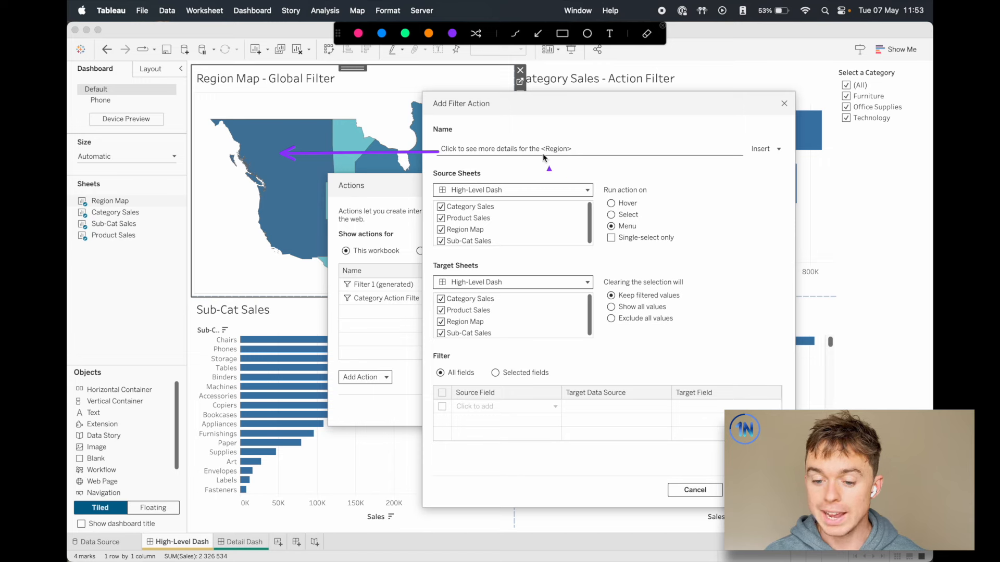
drag(532, 129, 586, 166)
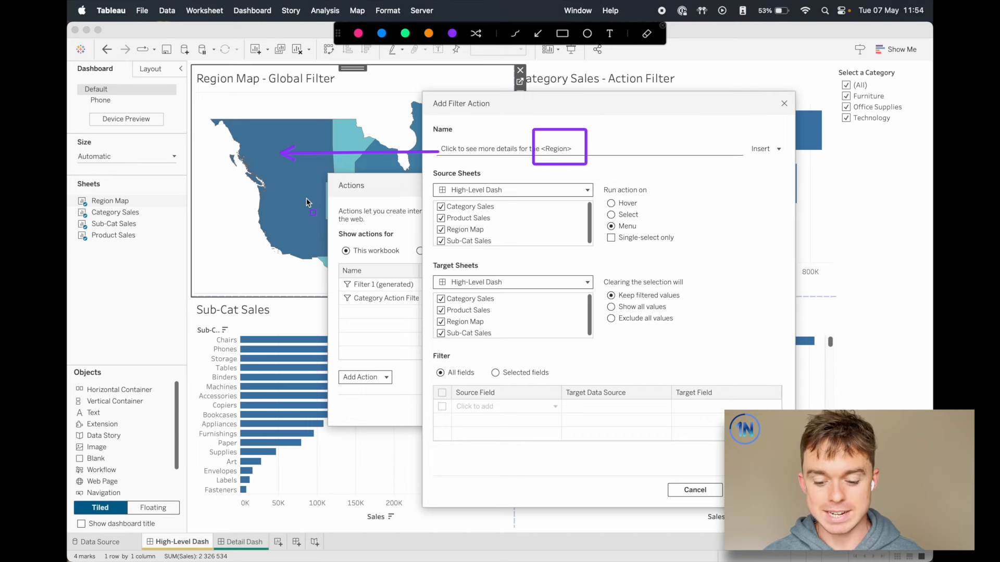
key(Escape)
click(660, 177)
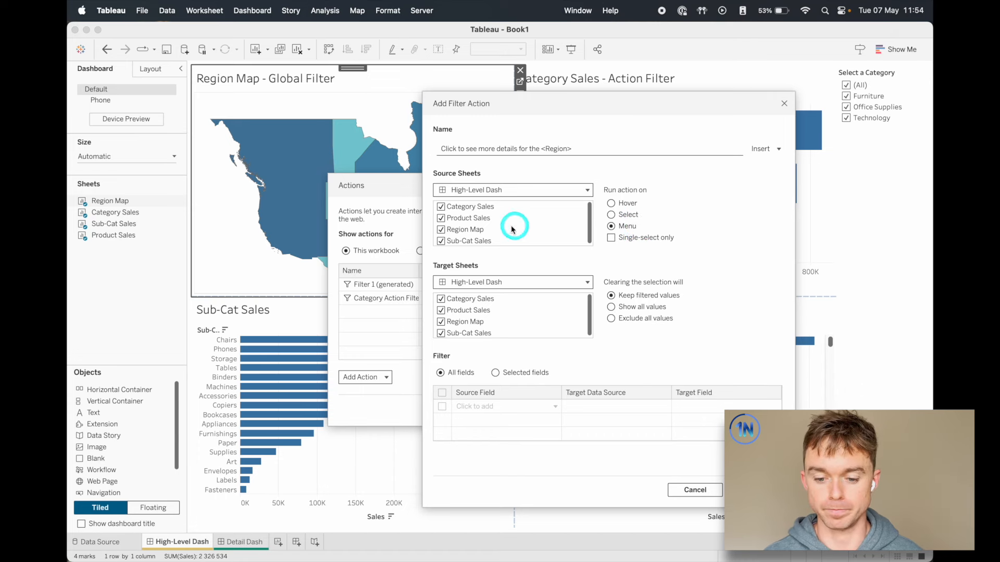
Limit the filter action's source sheets on High-Level Dash to Region Map only, and set its target to Detail Dash
click(491, 209)
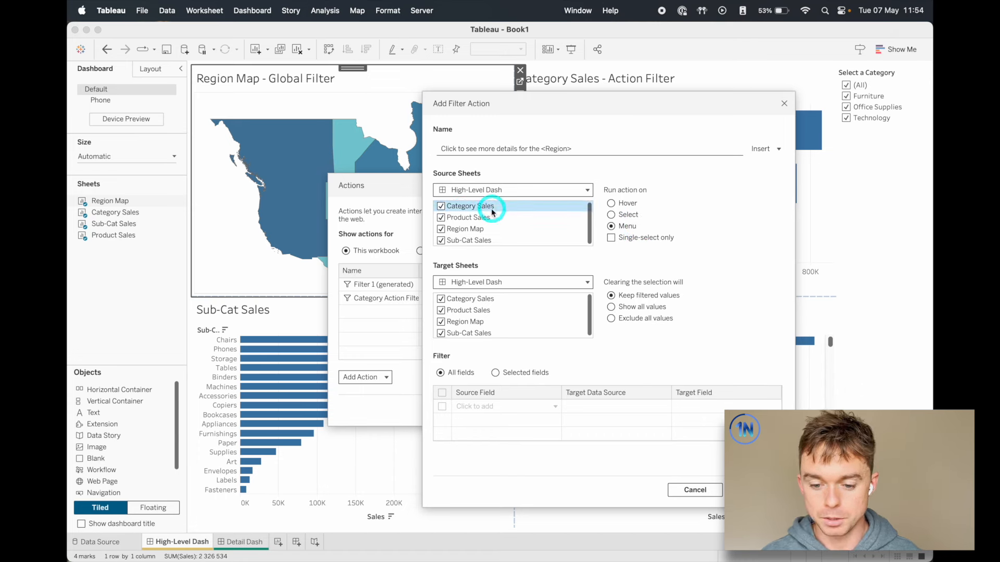
shift+click(472, 242)
click(441, 240)
click(475, 243)
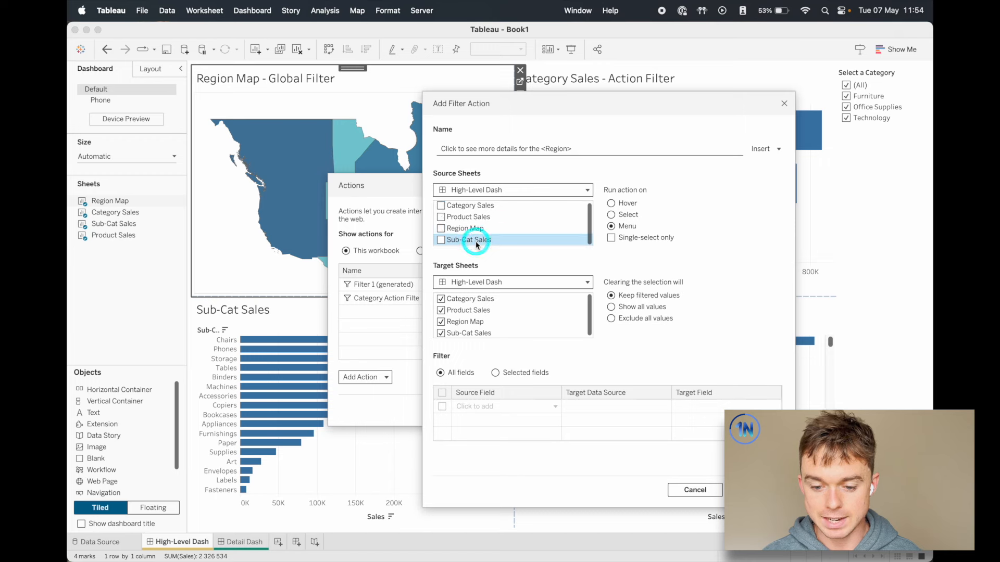
click(441, 229)
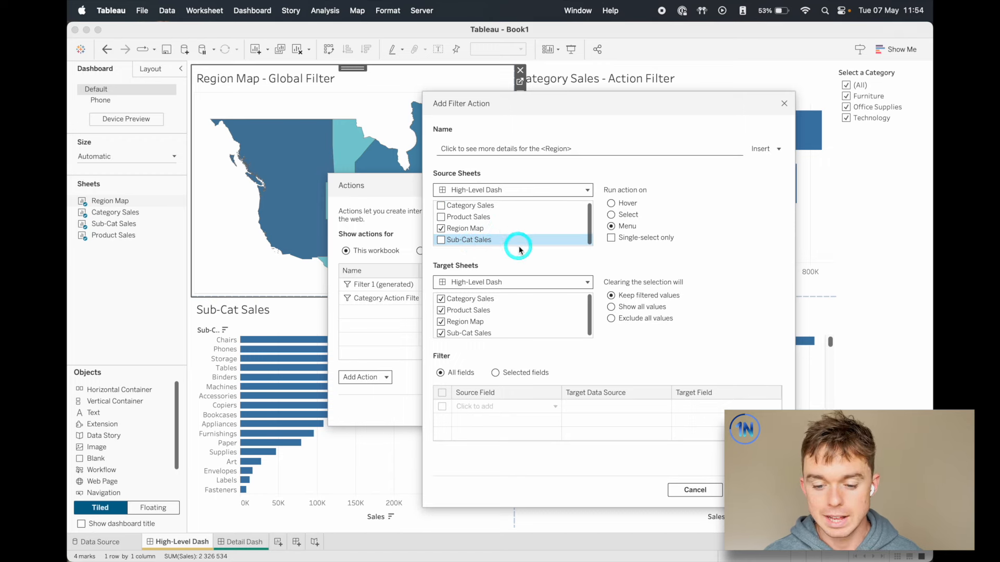
click(541, 282)
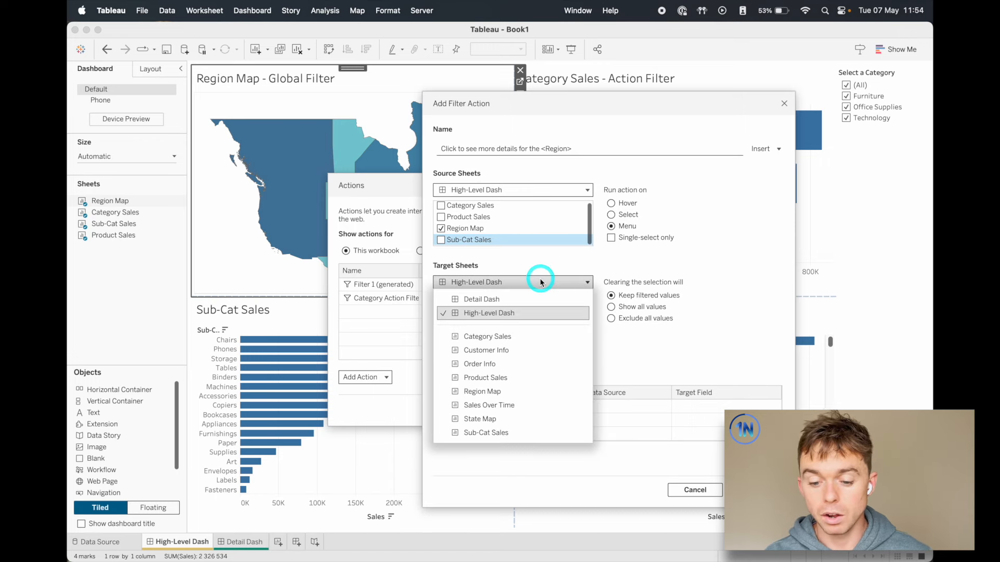
click(502, 299)
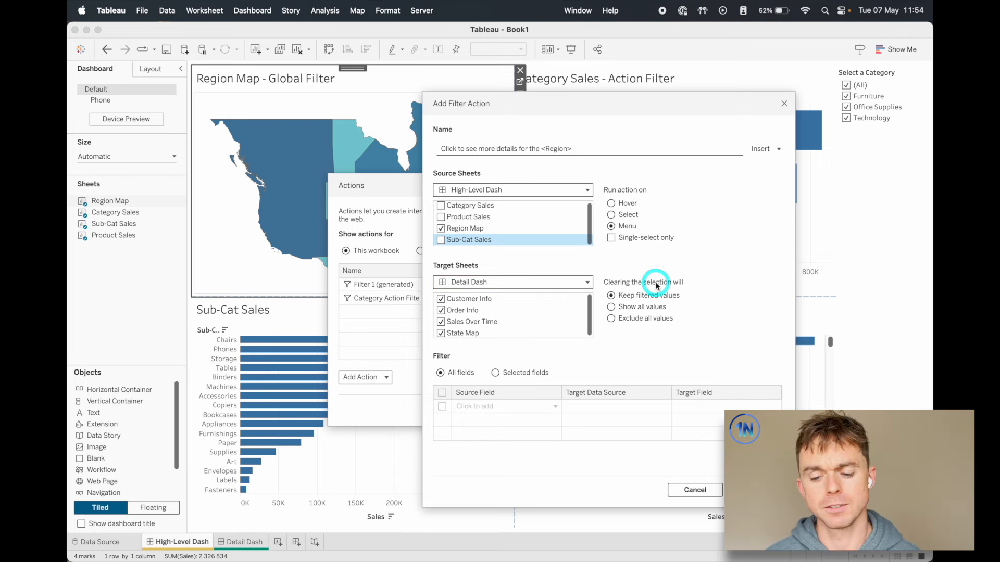
key(ctrl+a)
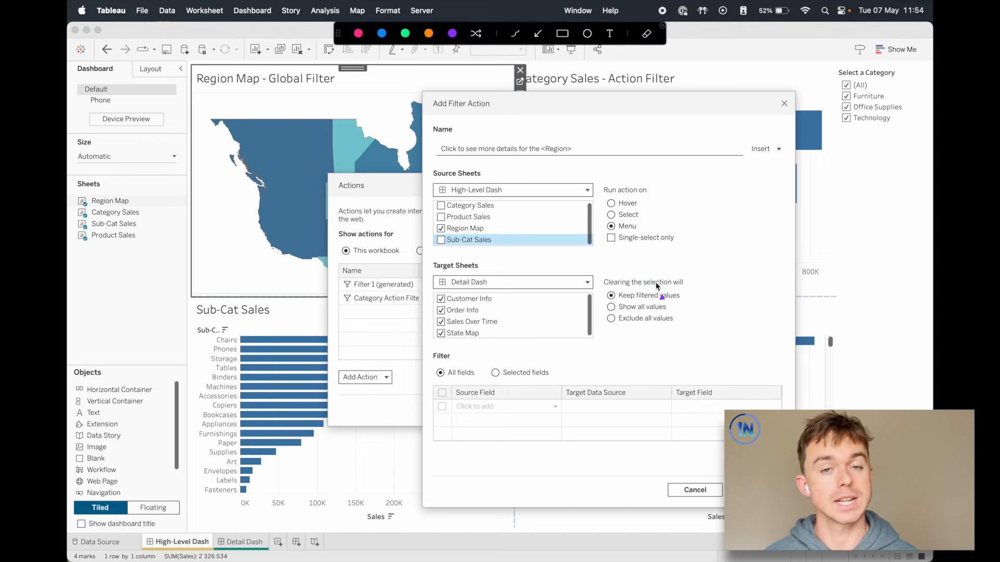
mouse_move(603, 287)
mouse_down()
mouse_move(189, 252)
mouse_move(249, 255)
mouse_move(283, 234)
mouse_up()
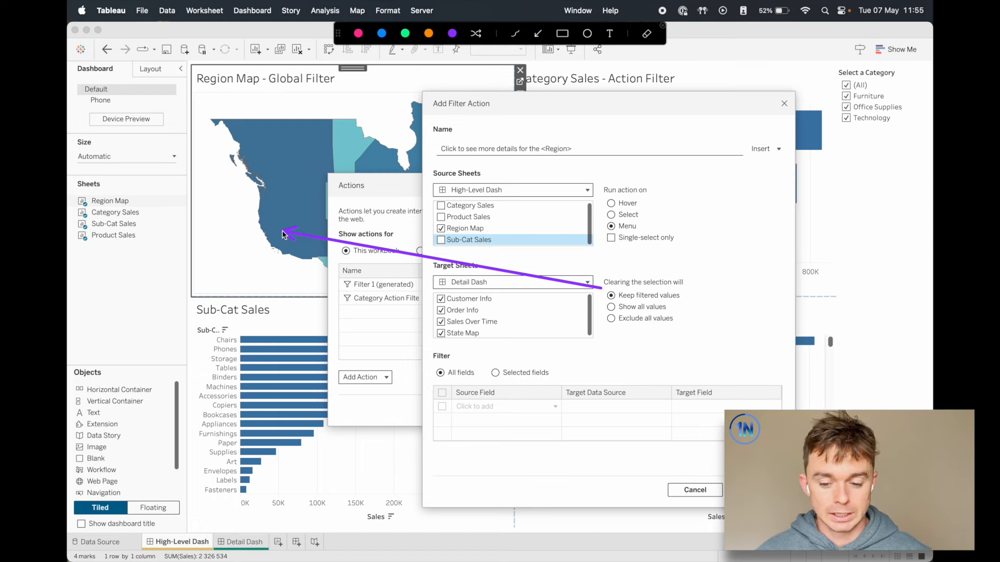
key(Escape)
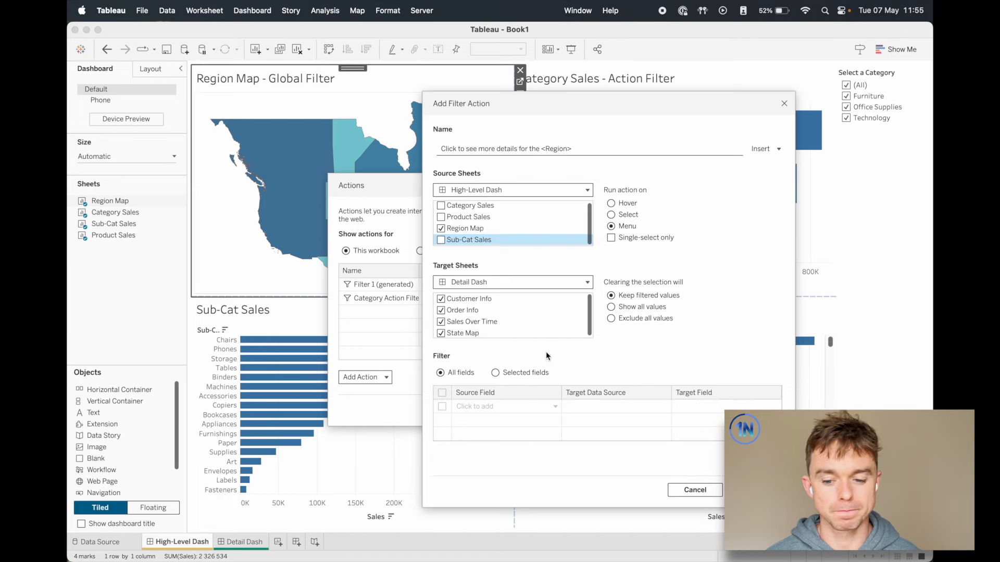
Save the new filter action and apply the workbook's actions
click(750, 490)
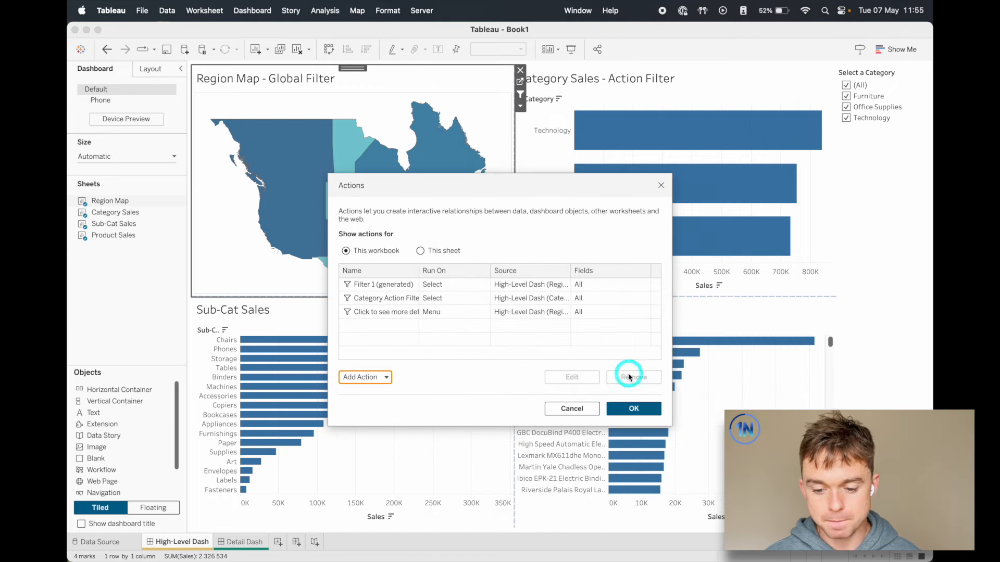
click(636, 409)
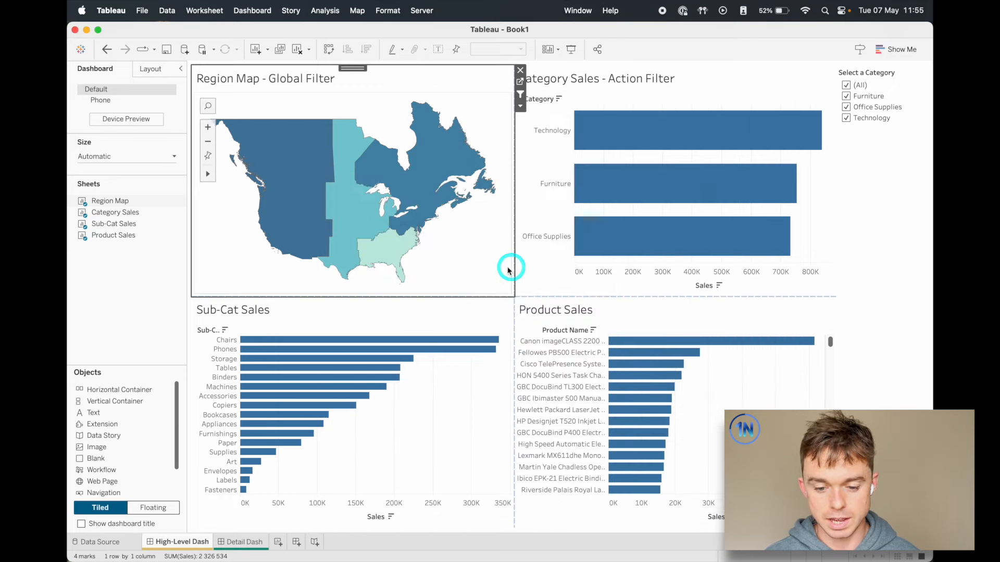
Test the menu filter action on Region Map by opening the details for East and South, and end on Detail Dash
click(454, 163)
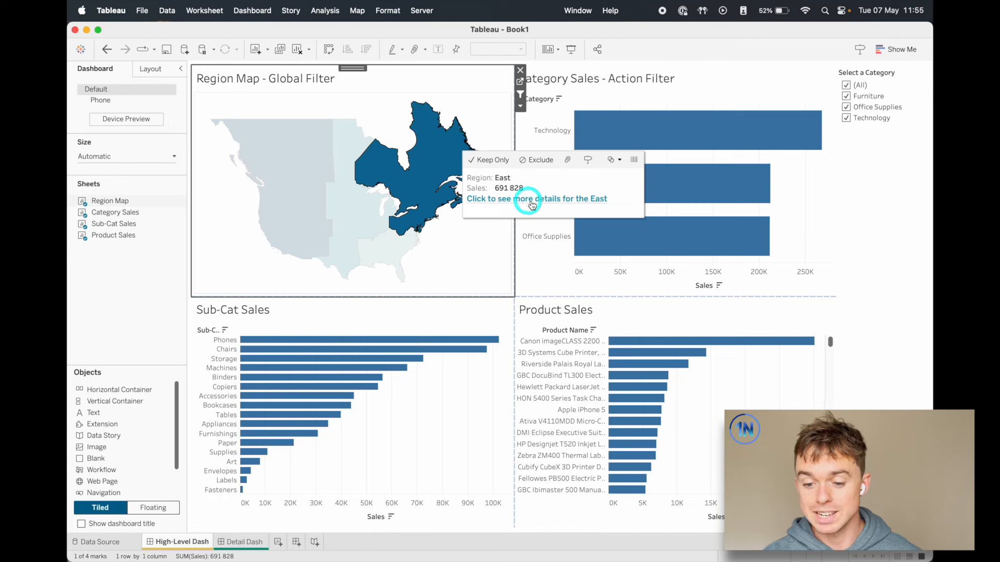
click(578, 201)
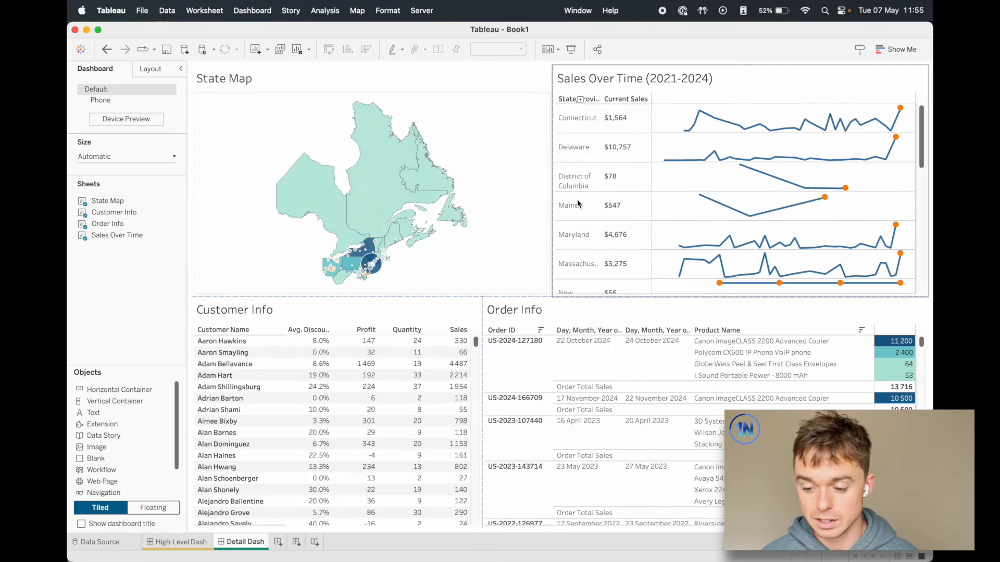
click(498, 183)
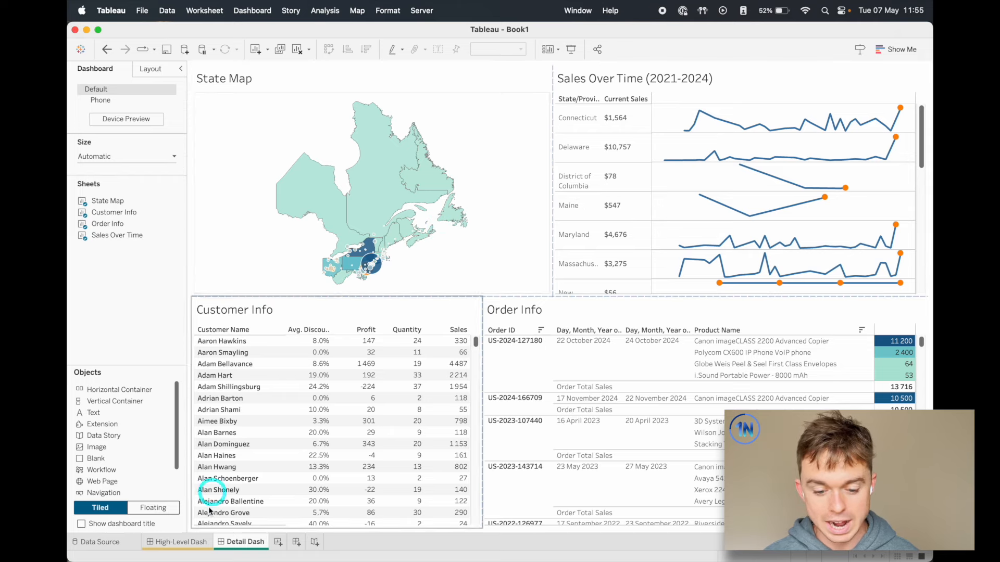
click(195, 544)
click(380, 253)
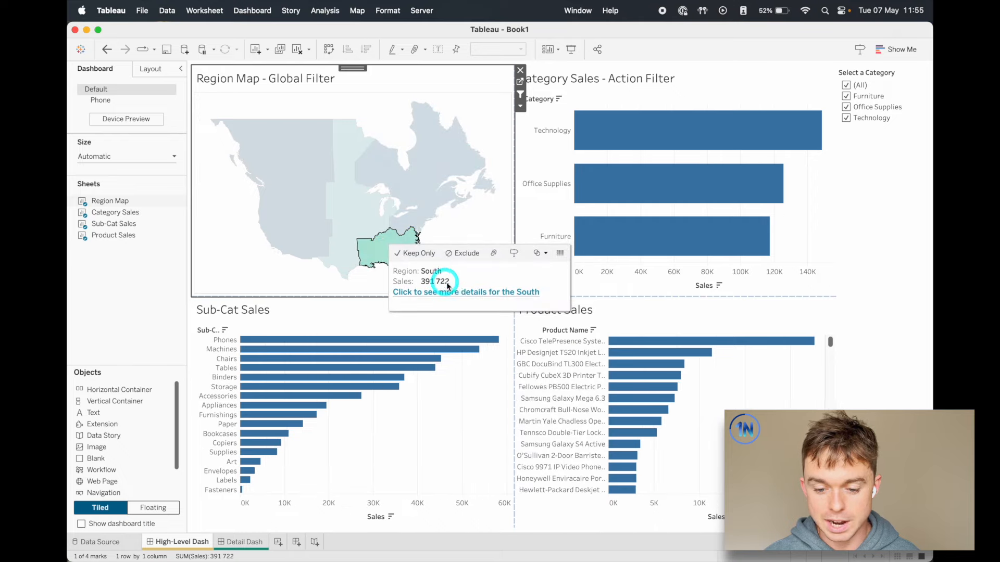
click(453, 293)
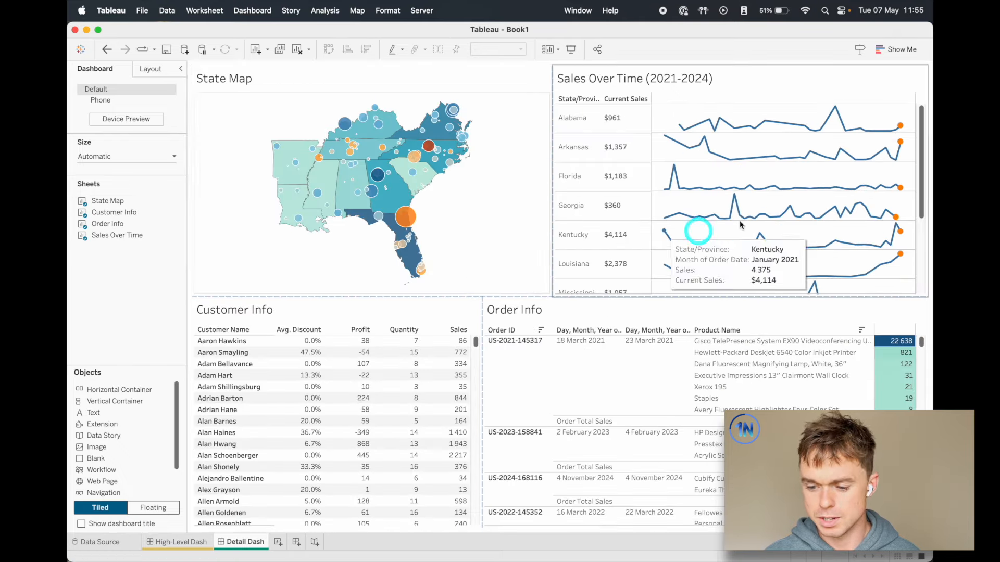
click(206, 547)
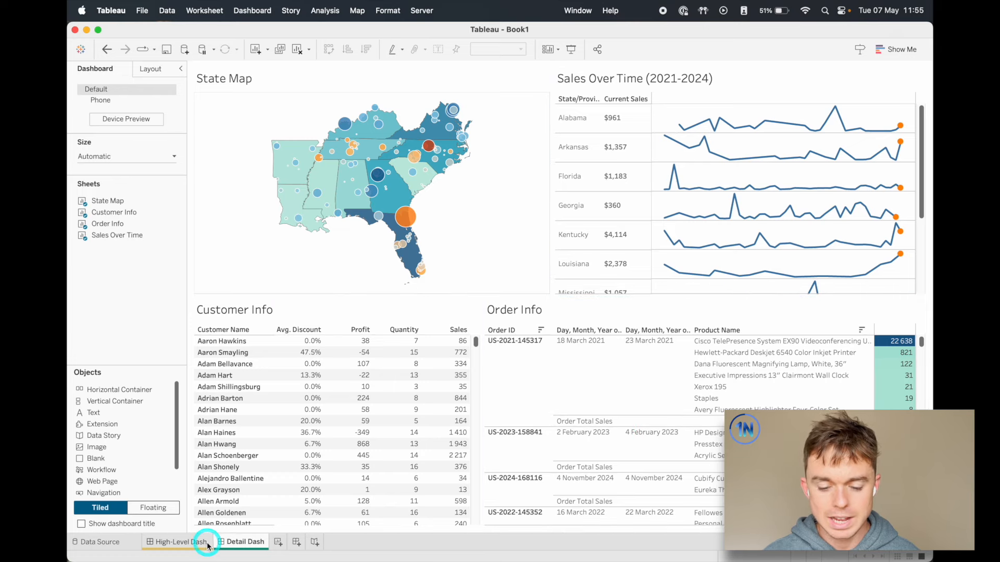
click(442, 241)
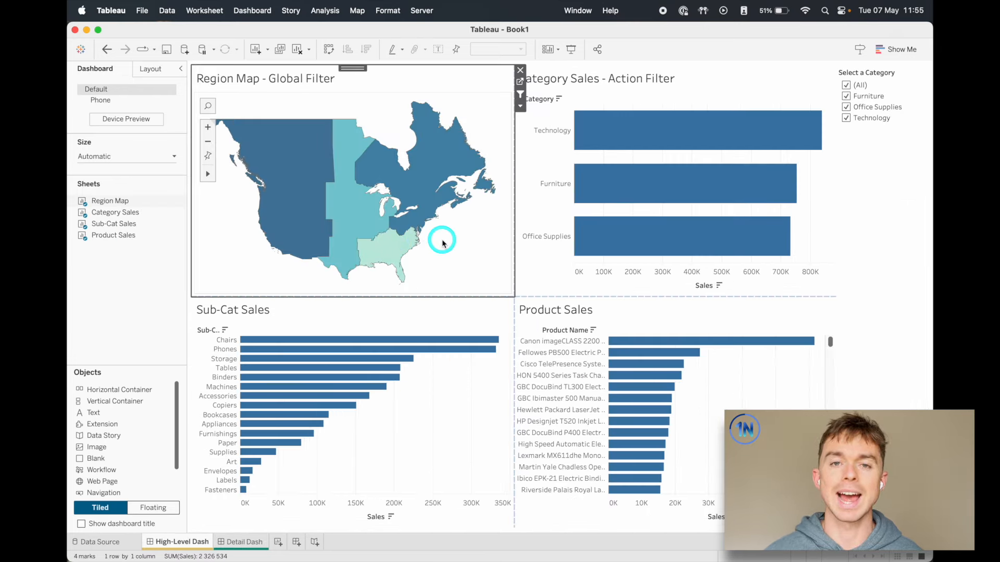
click(241, 542)
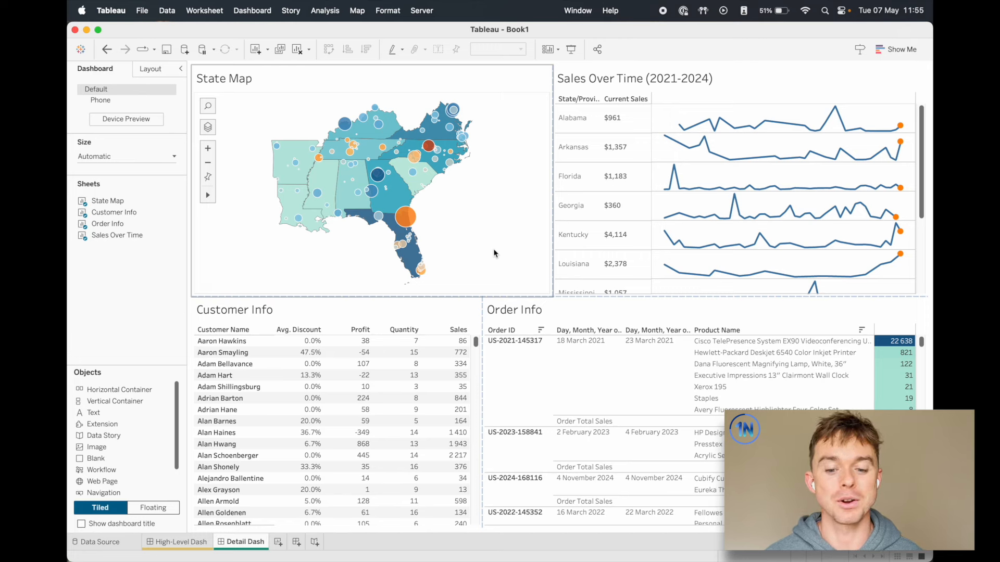
click(210, 56)
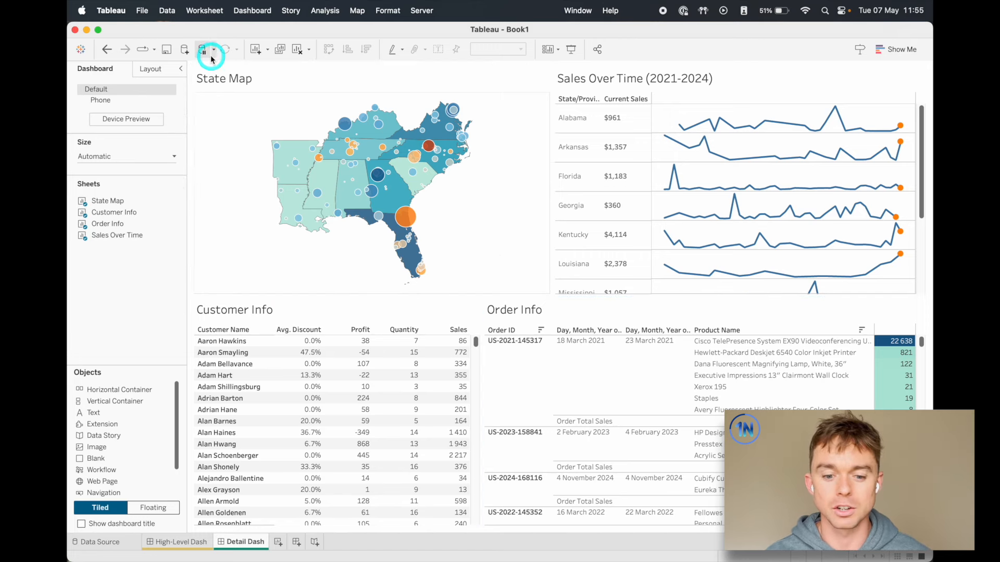
key(ctrl+a)
mouse_move(196, 65)
mouse_down()
mouse_move(277, 157)
mouse_move(261, 205)
mouse_move(272, 218)
mouse_move(276, 206)
mouse_up()
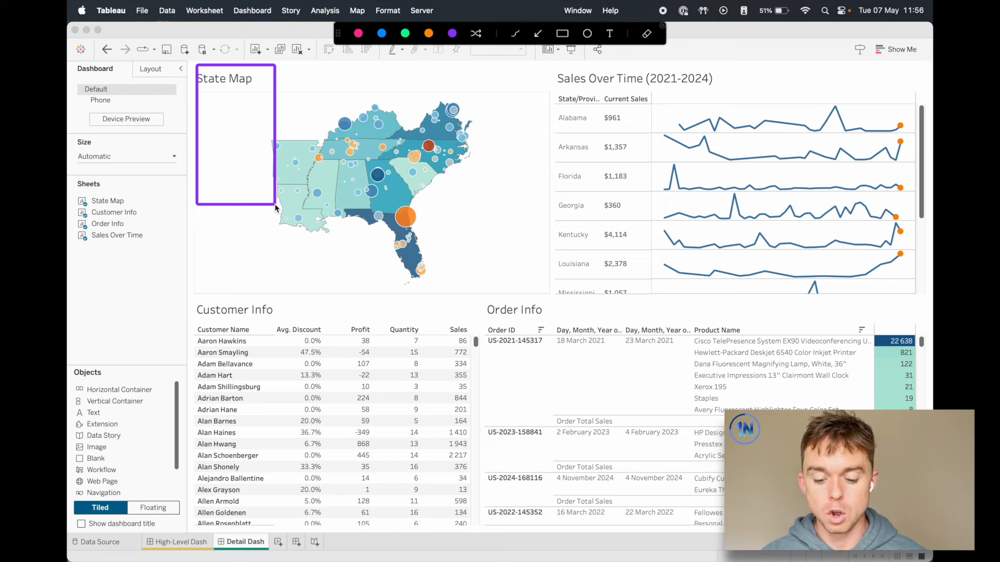
key(Escape)
click(491, 231)
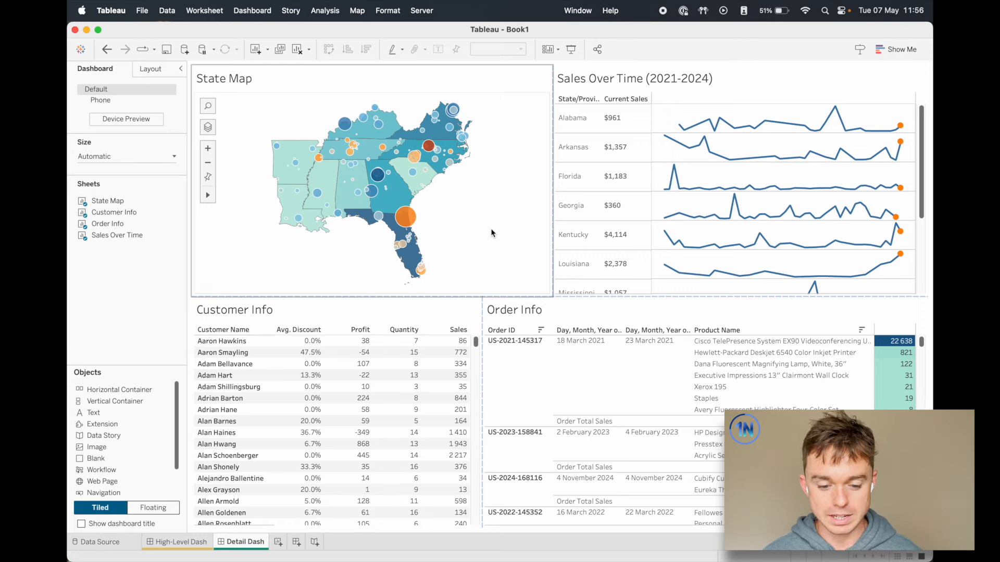
Add a Navigation object above State Map on Detail Dash with a Blank object beside it, and shrink it to a small button
click(105, 492)
drag(106, 492, 250, 60)
drag(111, 458, 864, 205)
click(555, 243)
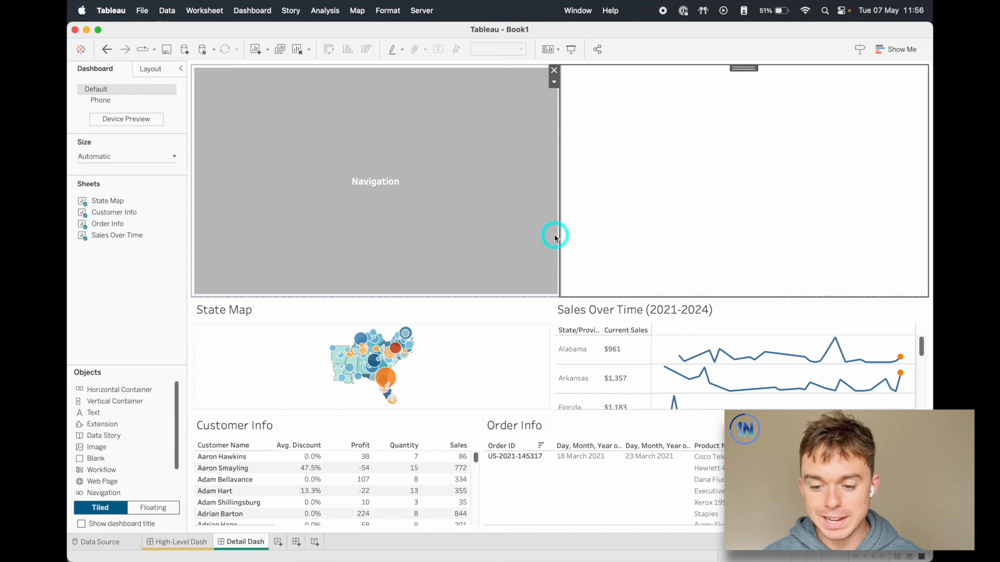
drag(557, 228, 257, 204)
drag(274, 293, 286, 89)
Set the navigation button to lead to High-Level Dash, using the Text button style
double_click(234, 82)
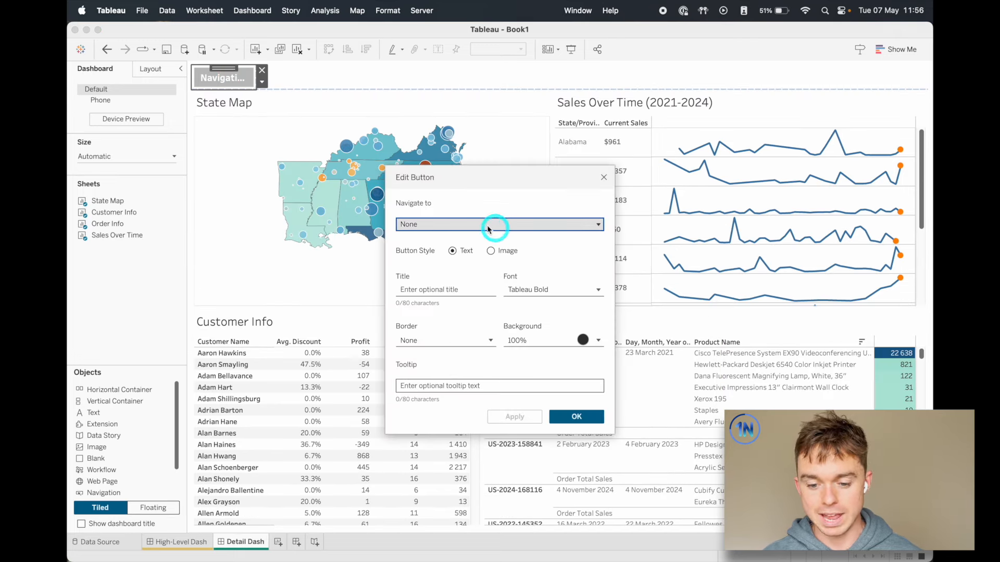
click(481, 225)
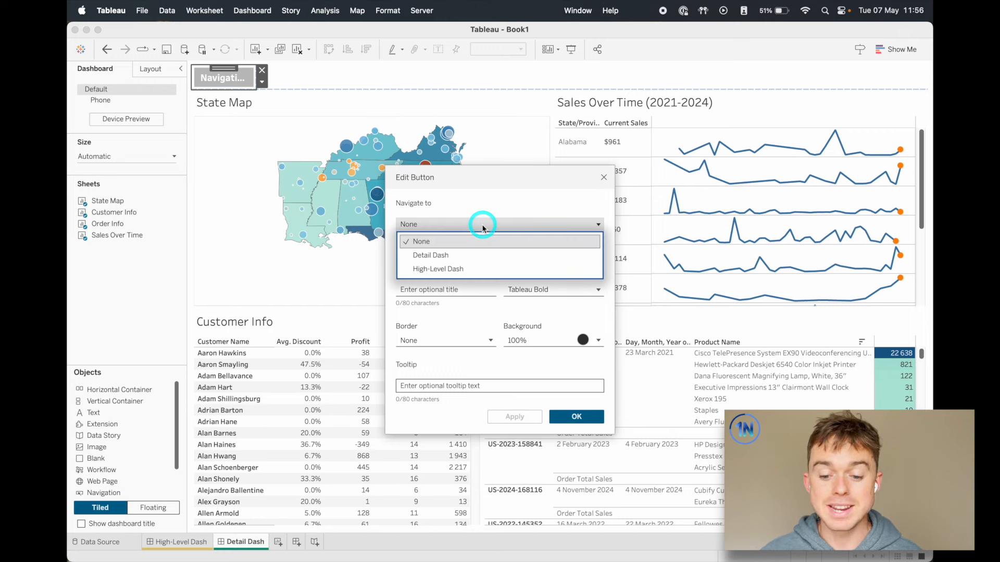
click(482, 226)
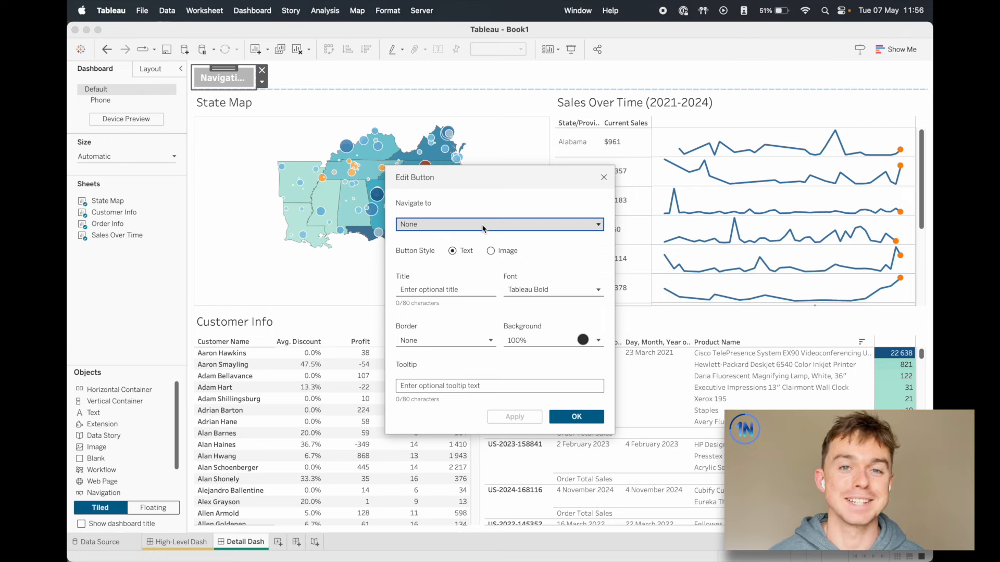
click(483, 225)
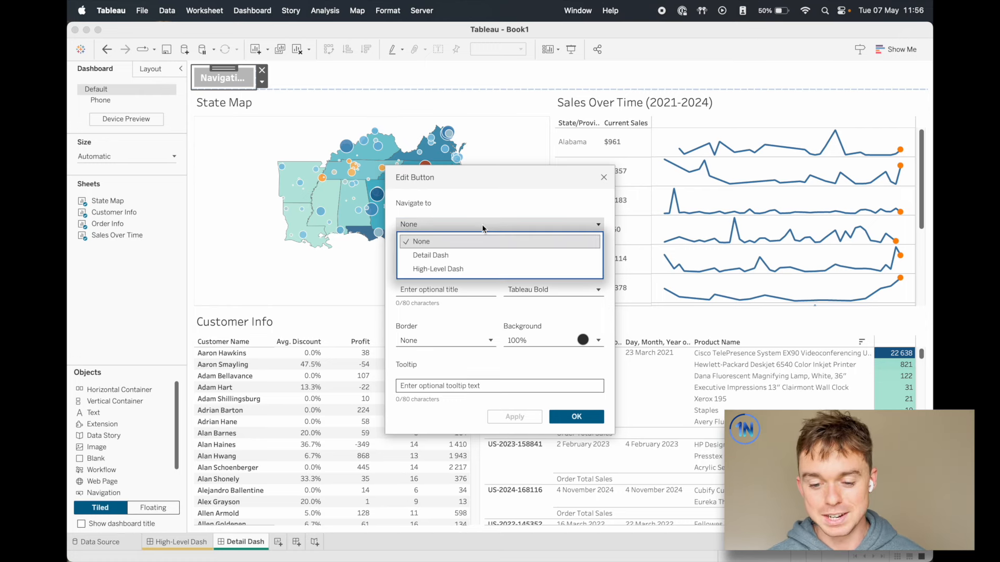
click(463, 270)
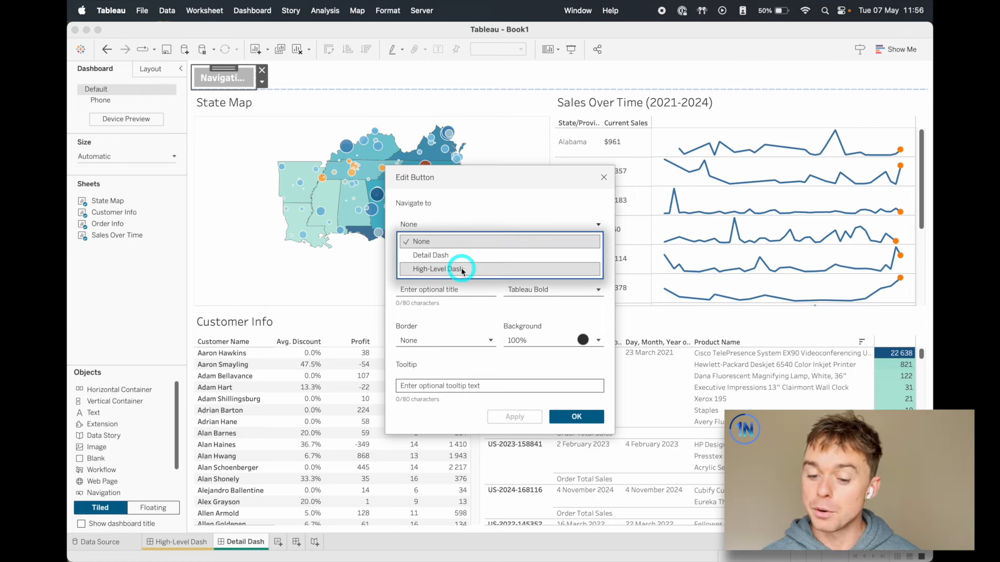
click(463, 269)
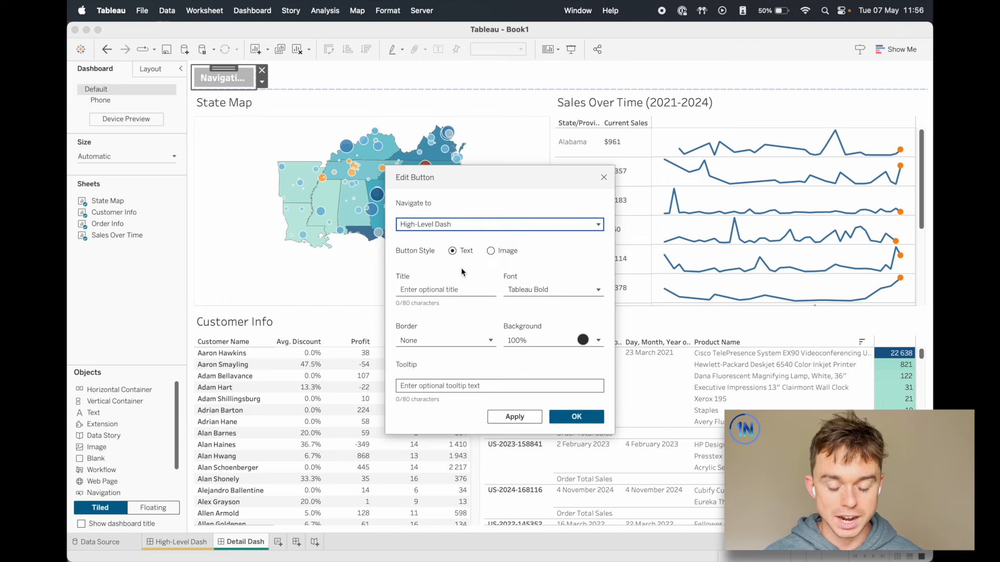
click(454, 254)
click(510, 255)
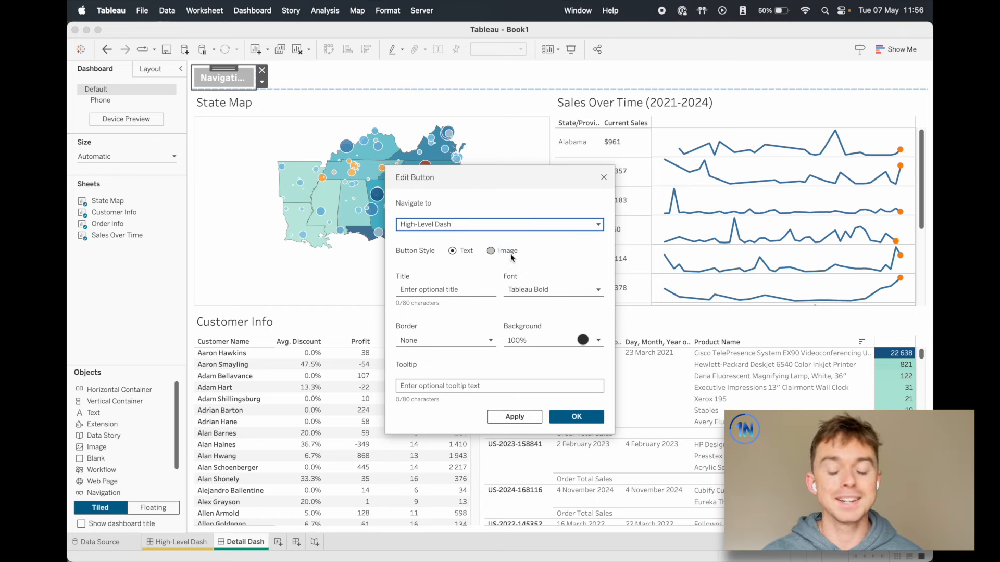
click(458, 249)
Title the navigation button "Back", keeping the Tableau Bold font
click(461, 288)
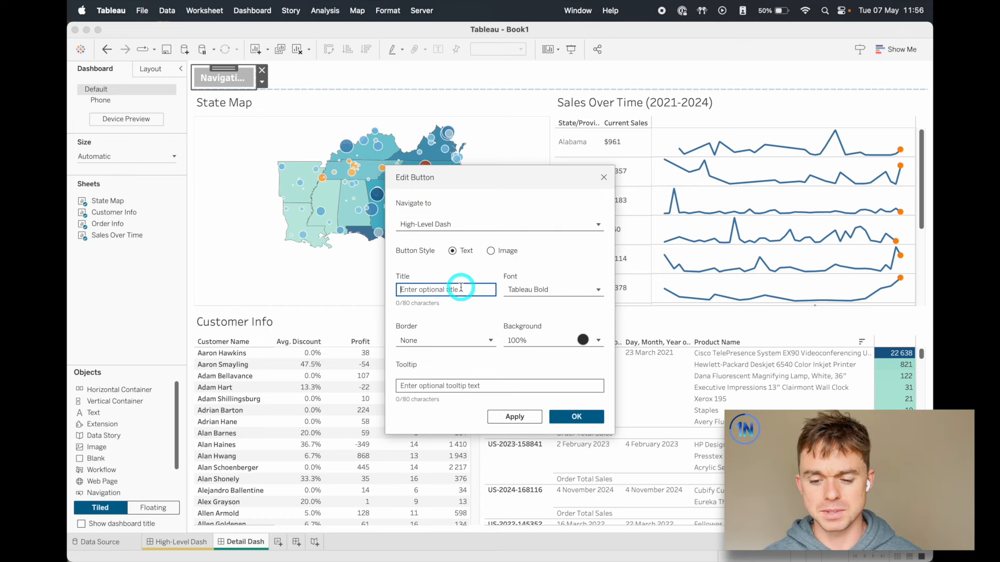
text(Back)
click(560, 293)
click(558, 291)
Give the Back navigation button a solid light teal border
click(460, 340)
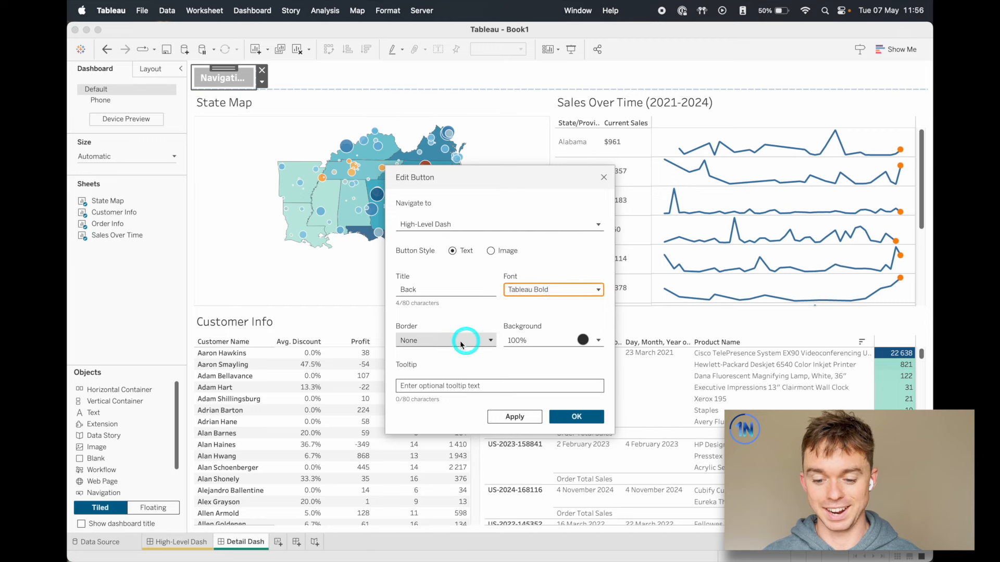
click(459, 377)
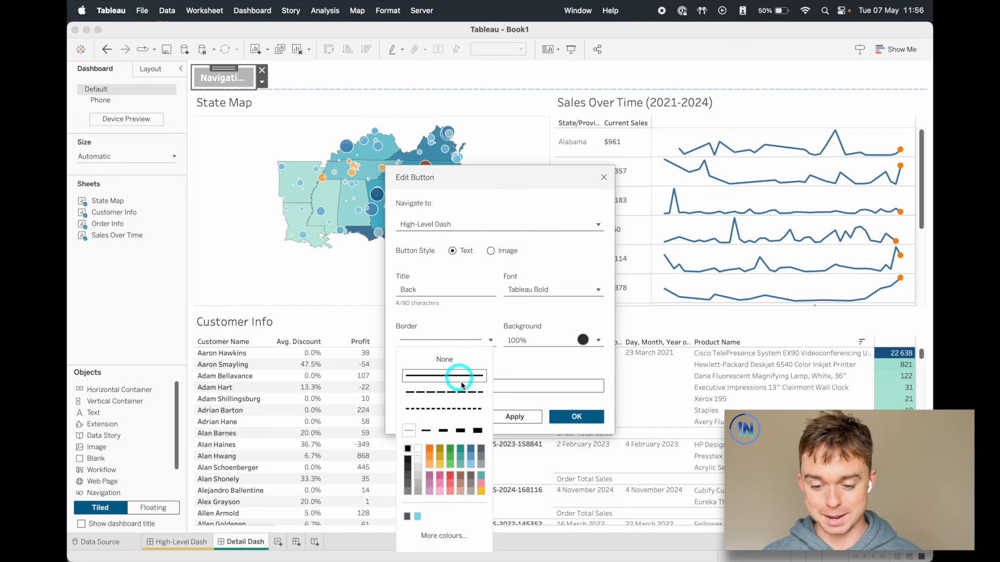
click(471, 450)
click(473, 464)
Set the Back button's background to teal at 70% opacity and apply it
click(583, 339)
click(573, 379)
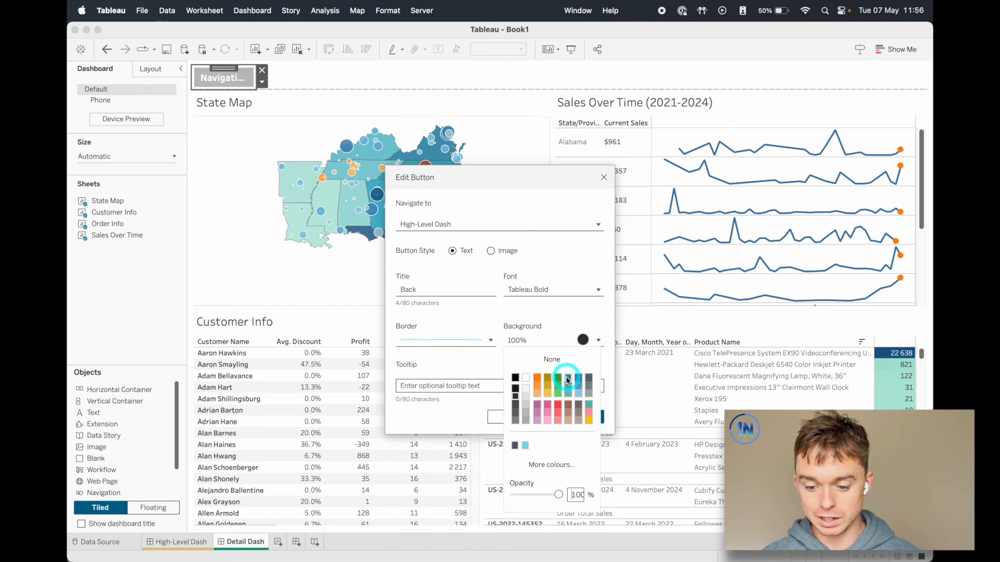
click(568, 379)
click(545, 494)
click(542, 333)
click(514, 418)
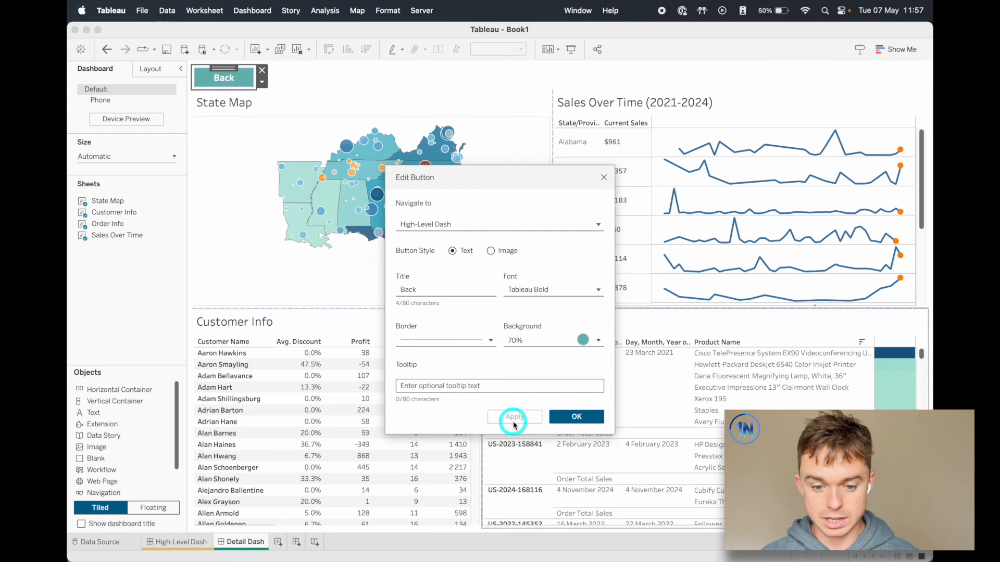
Adjust the Back button's background opacity, trying 30% first and settling on 55%, and apply it
click(578, 340)
click(527, 494)
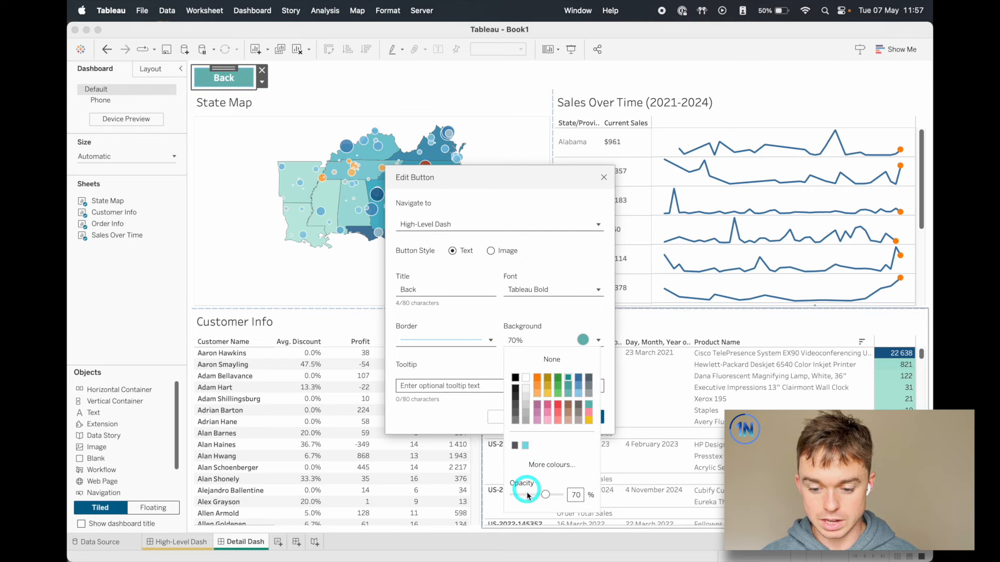
click(562, 311)
click(514, 417)
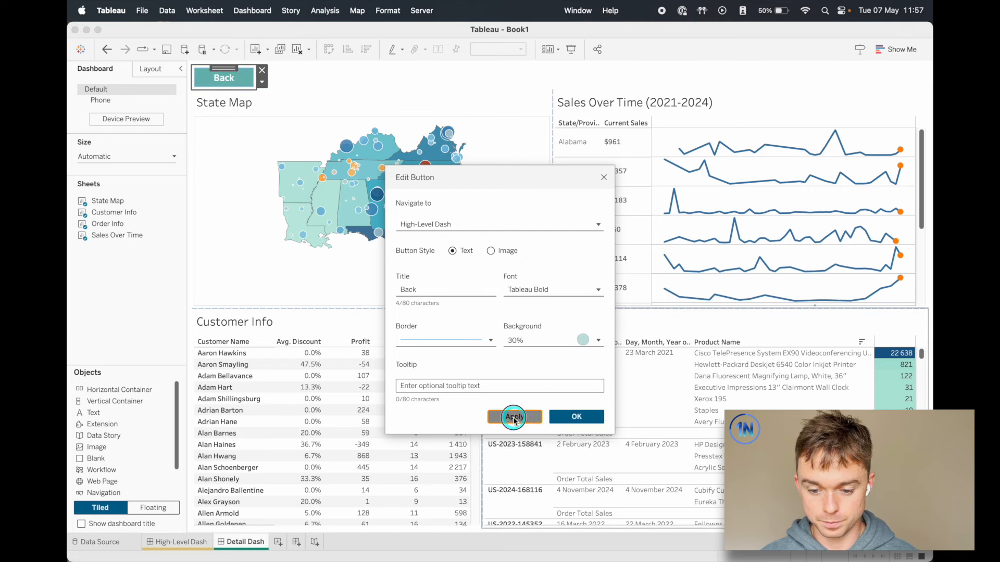
click(583, 340)
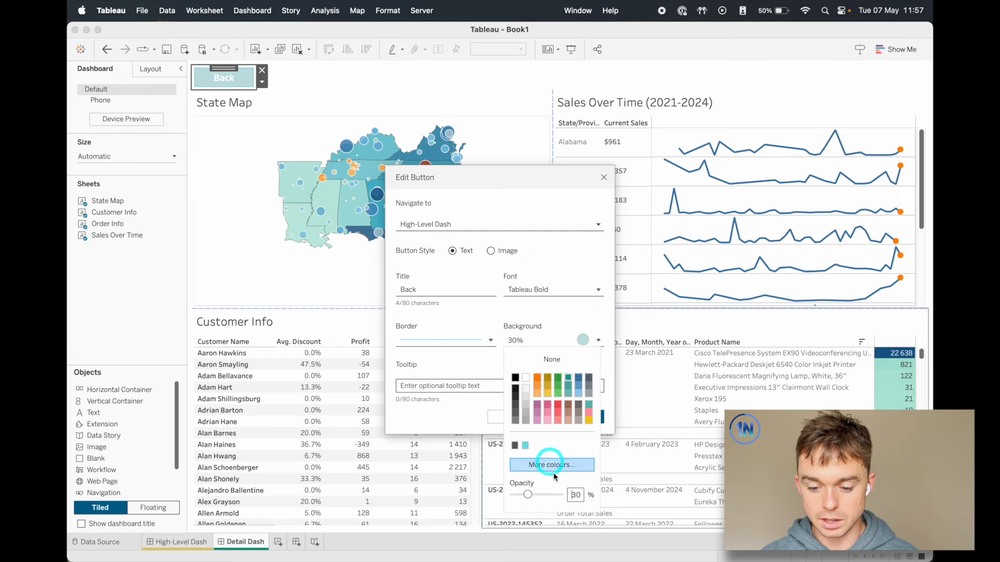
click(540, 495)
click(569, 318)
click(512, 417)
Enter the tooltip "Take me home" for the Back button and accept the button settings
click(463, 386)
text(Take me home)
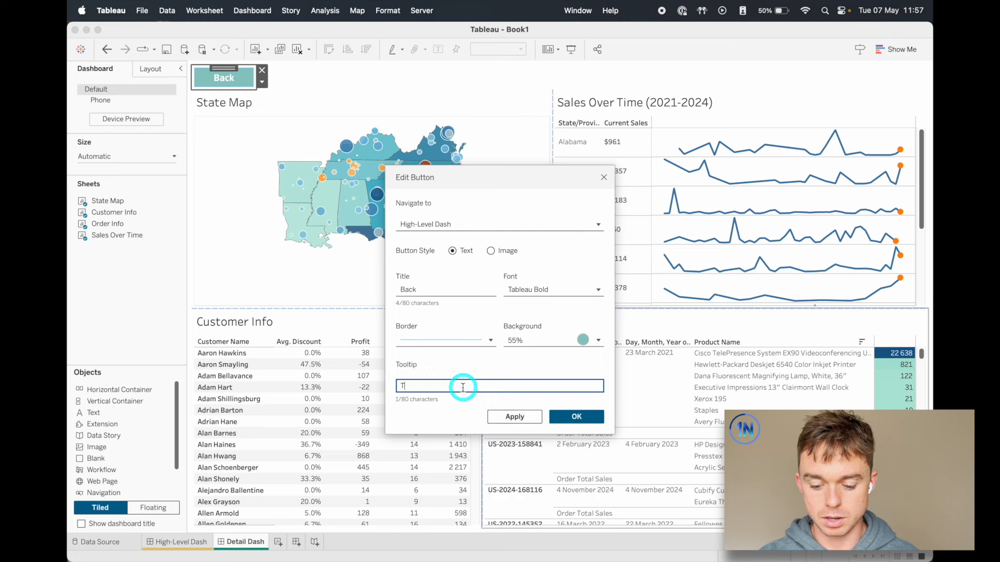
click(514, 417)
click(574, 345)
click(576, 416)
click(212, 80)
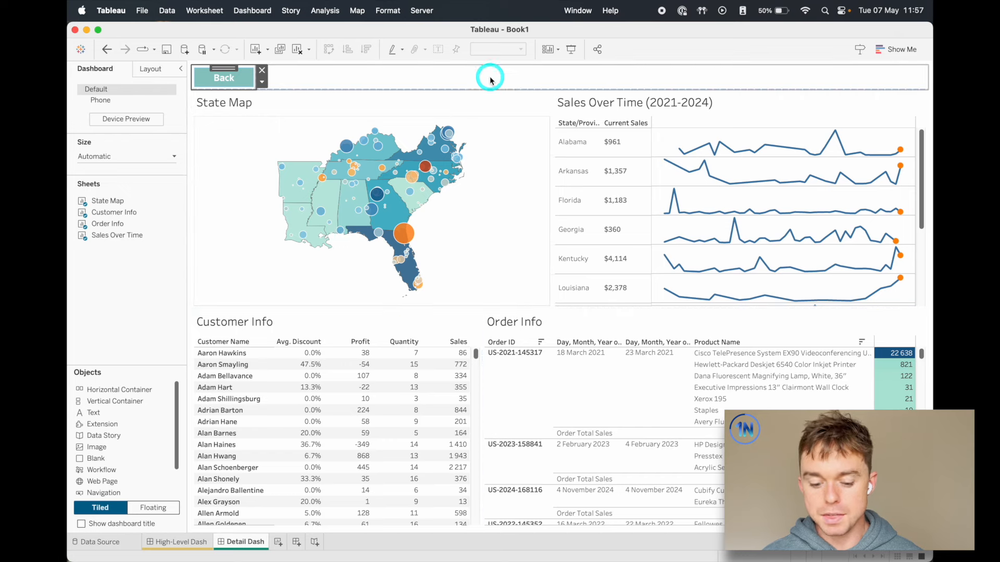
key(ctrl+alt+a)
mouse_move(260, 67)
mouse_down()
mouse_move(380, 79)
mouse_move(922, 83)
mouse_move(925, 93)
mouse_up()
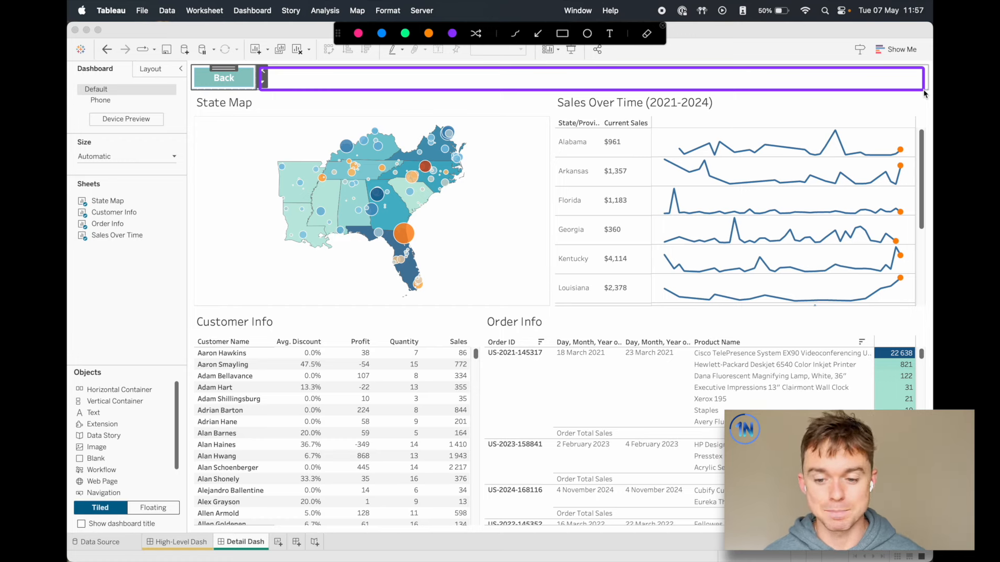
key(Escape)
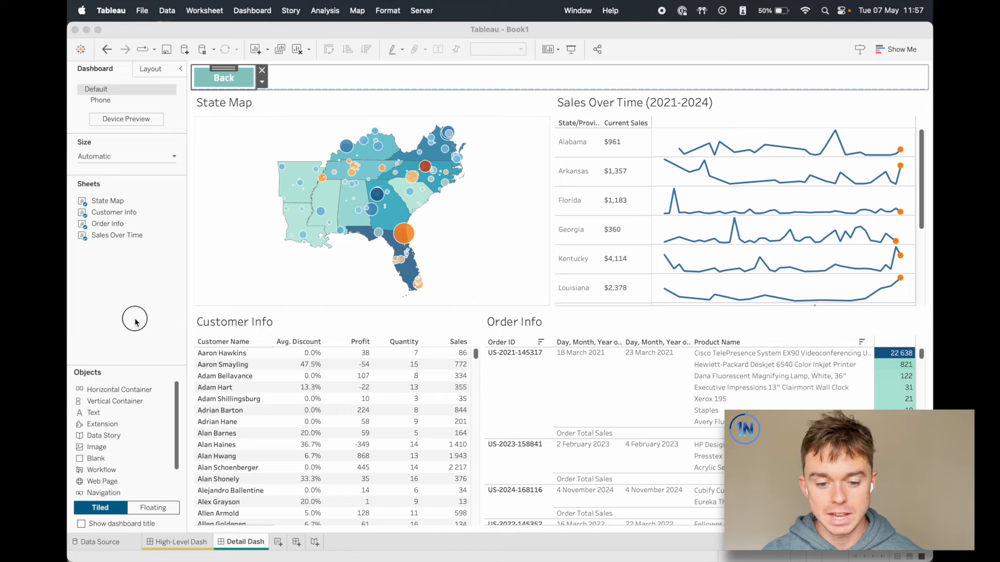
click(245, 196)
click(255, 274)
Test the navigation by opening the West details from Region Map on High-Level Dash and returning with the Back button
click(187, 542)
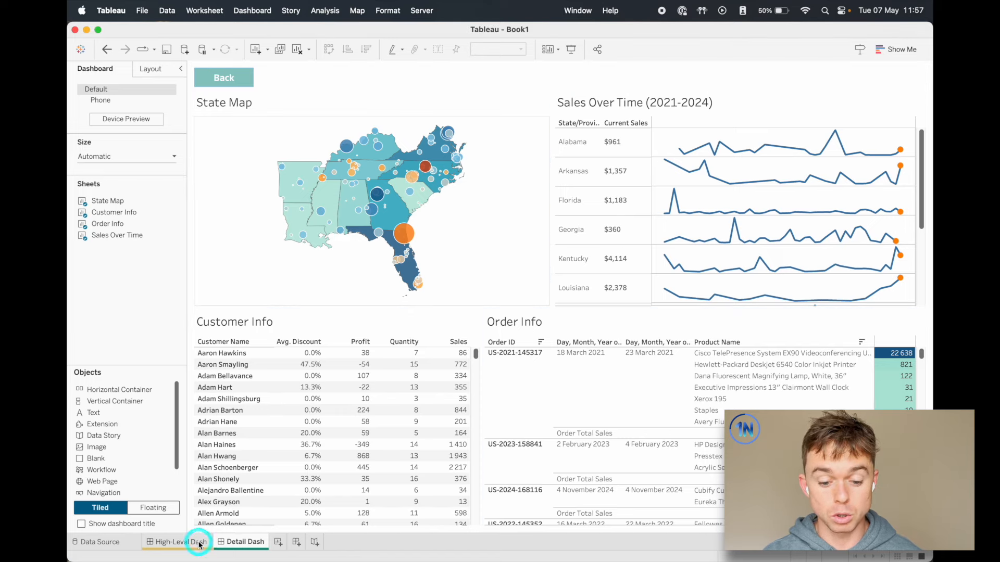
click(424, 263)
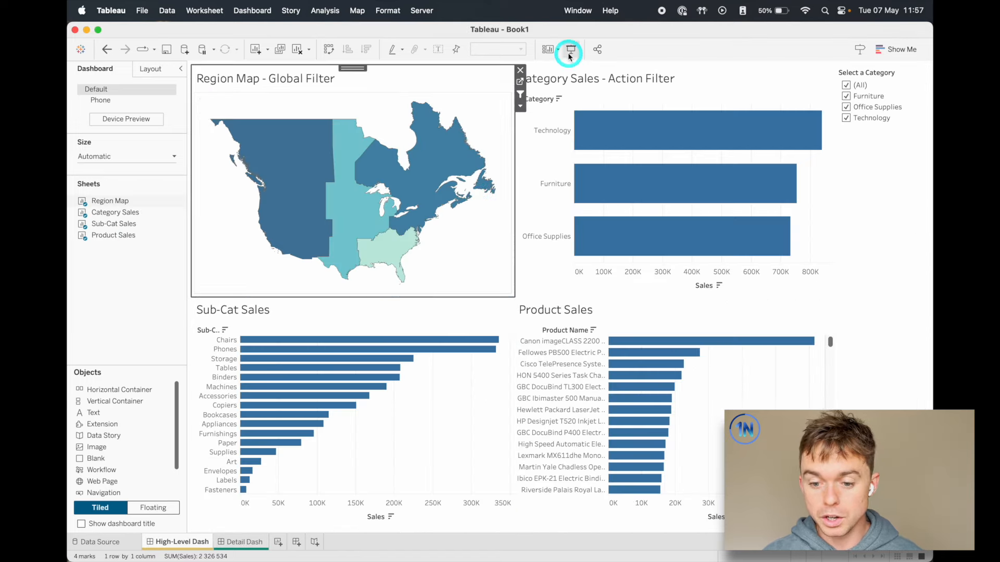
click(285, 165)
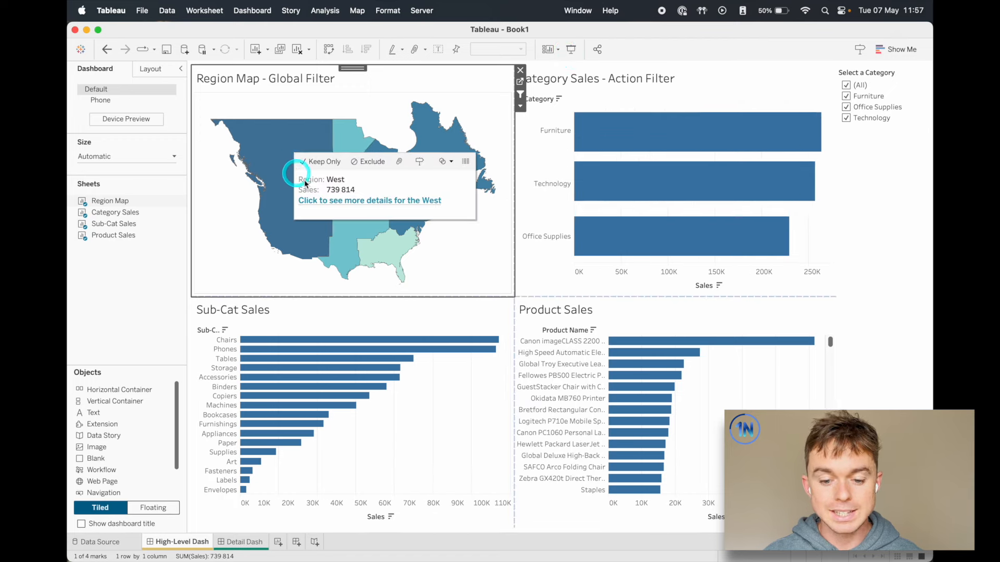
click(382, 202)
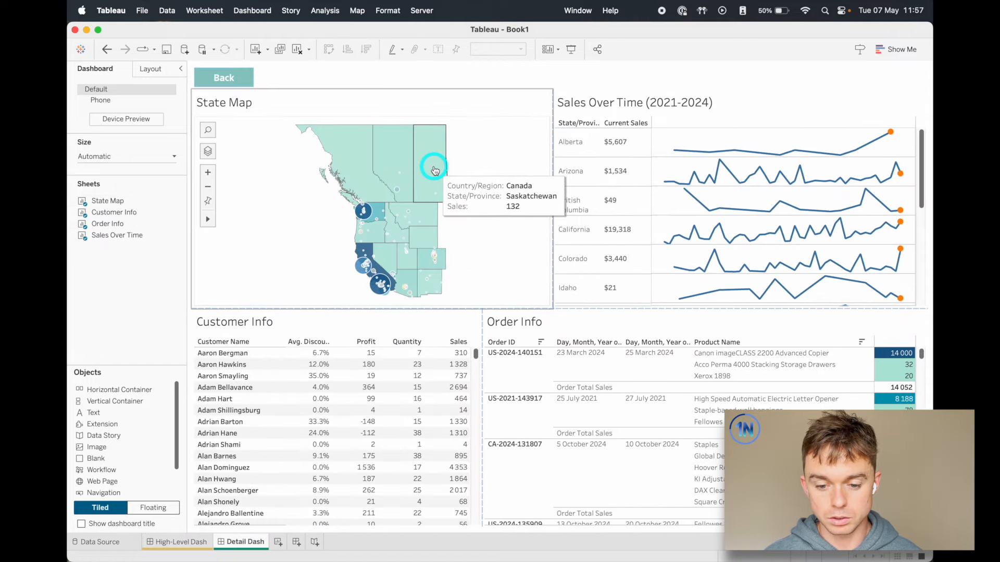
click(233, 79)
click(229, 80)
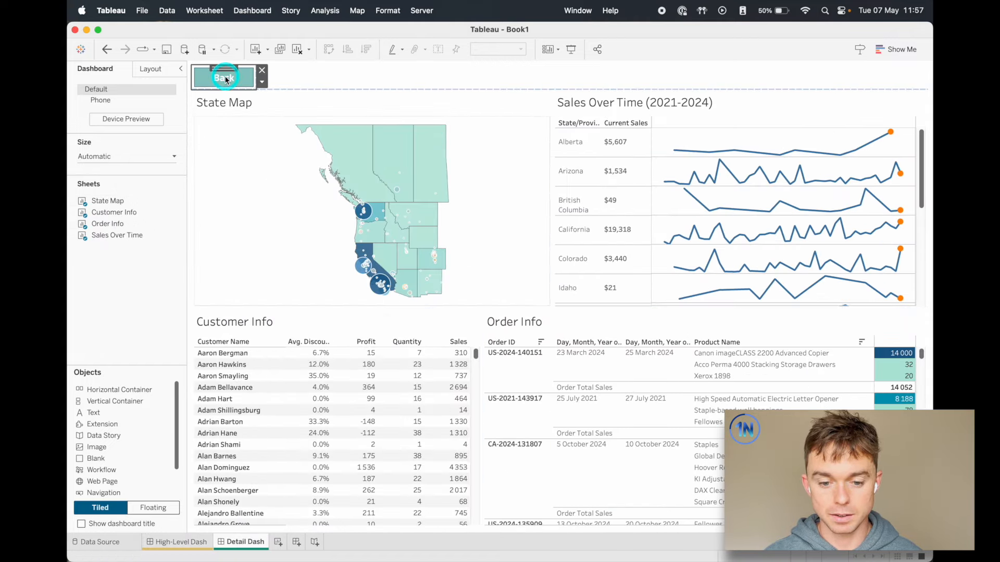
click(226, 79)
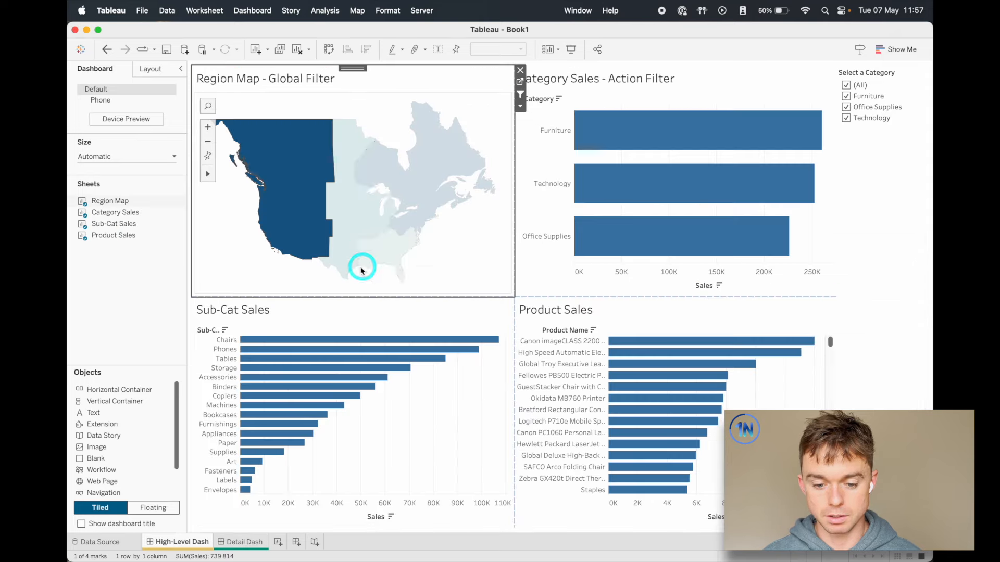
Open the Central region's details from Region Map, return with the Back button, and clear the region selection
click(344, 256)
click(399, 291)
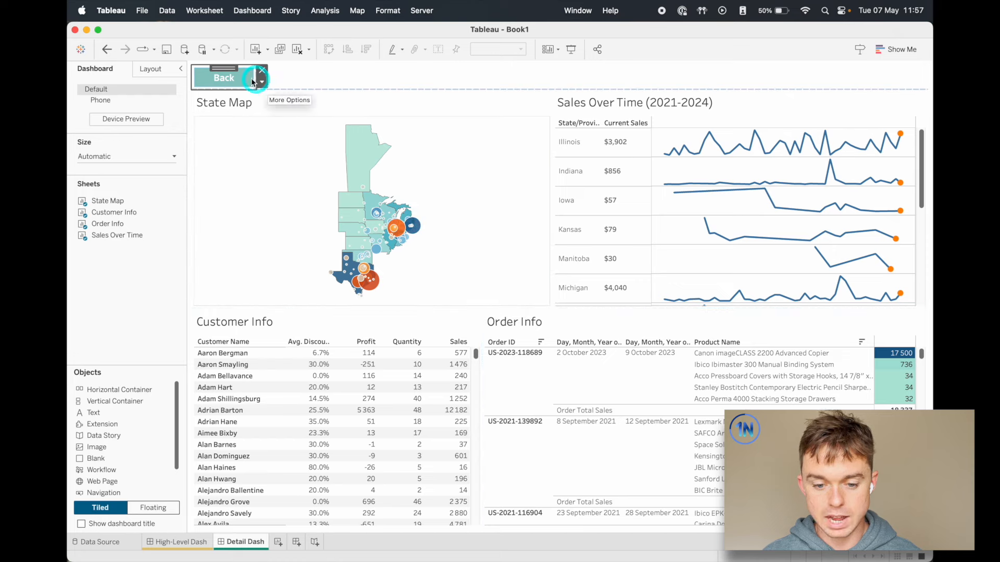
click(223, 81)
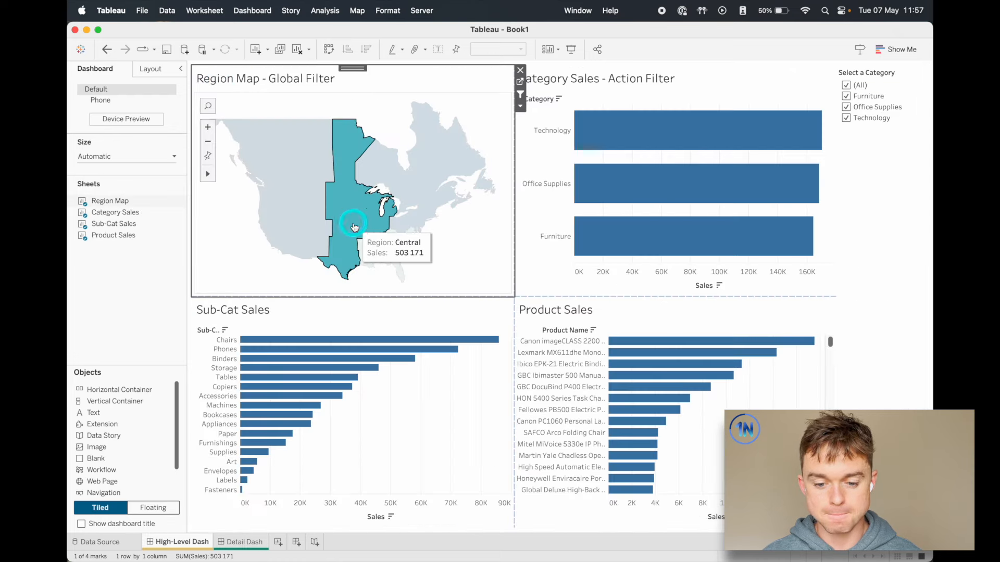
click(484, 293)
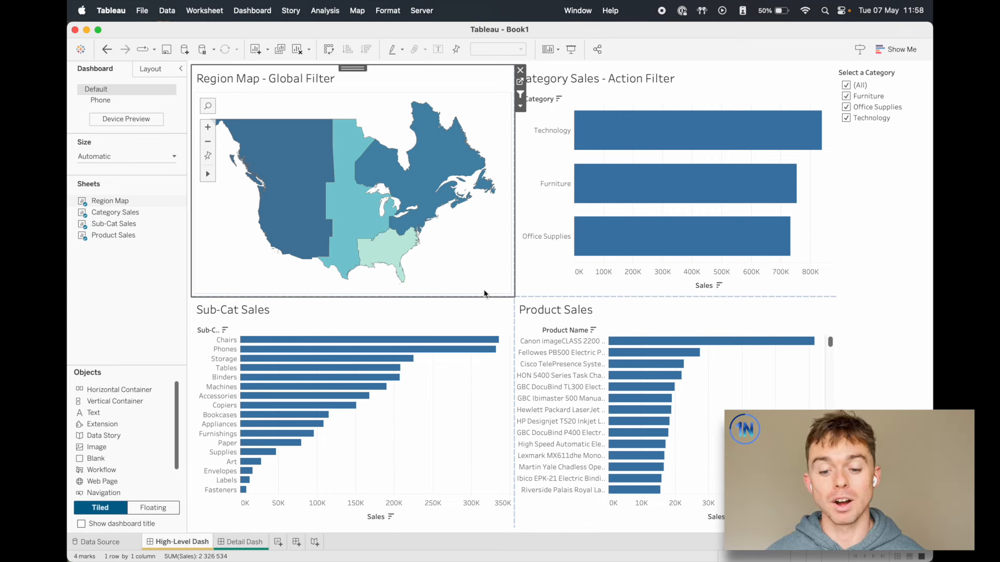
Return to Detail Dash and select its State Map sheet
click(237, 542)
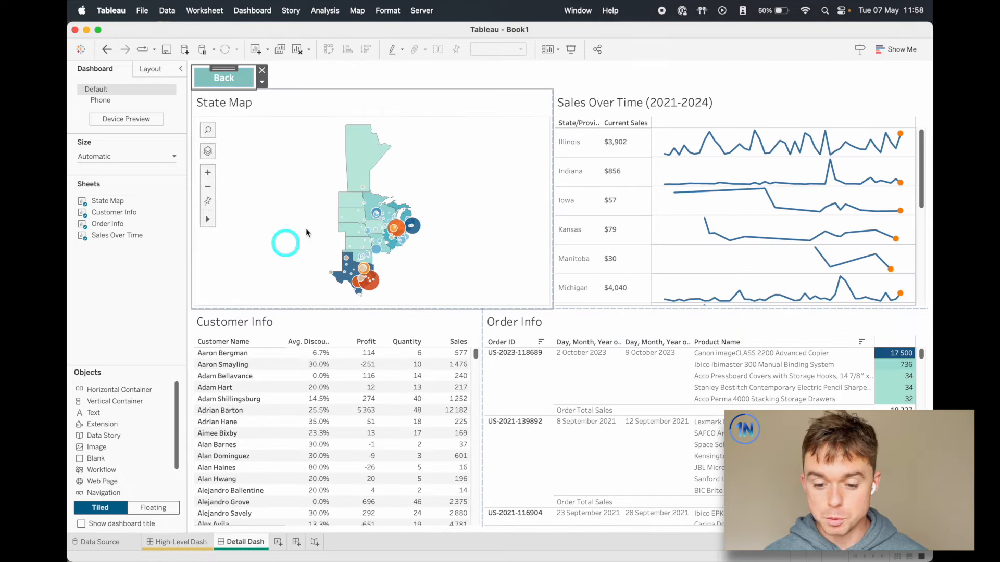
click(520, 218)
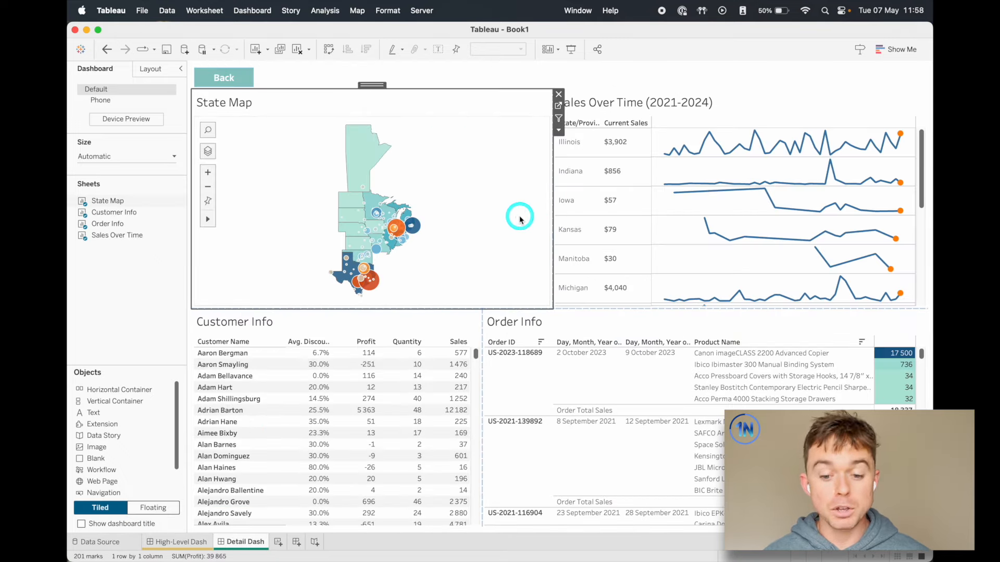
key(ctrl+alt+a)
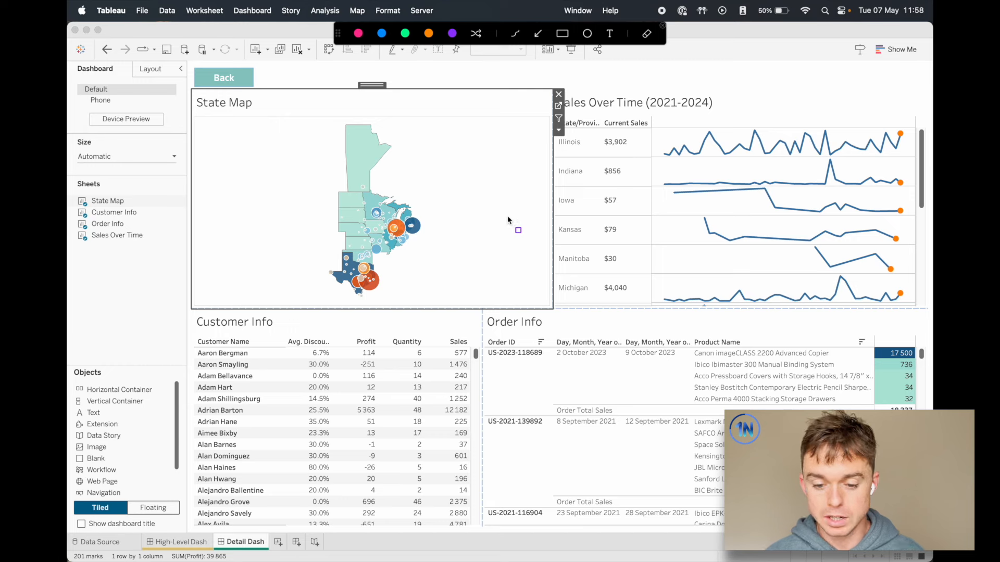
drag(292, 111, 477, 305)
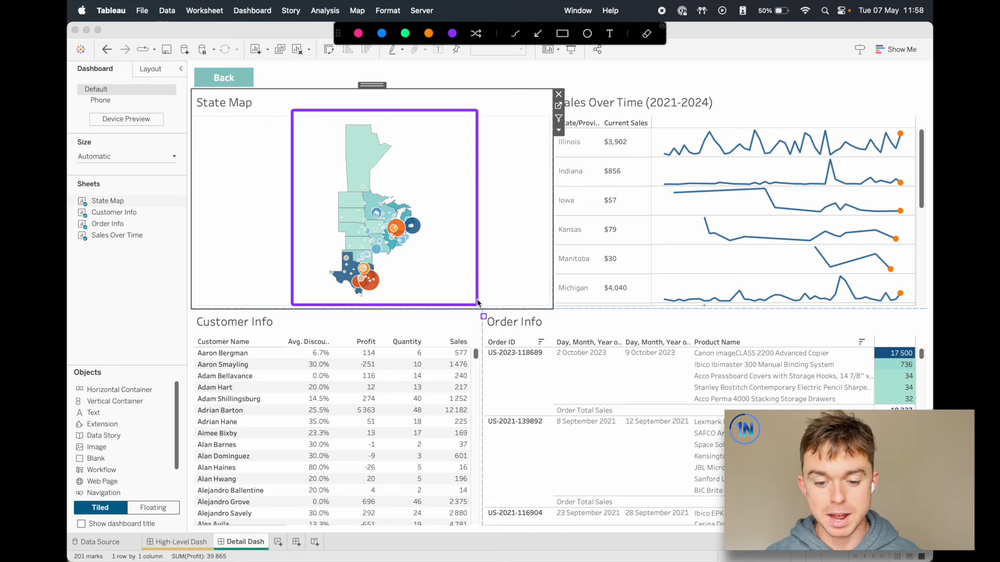
click(348, 202)
click(347, 216)
mouse_move(366, 209)
mouse_down()
mouse_move(424, 229)
mouse_move(436, 246)
mouse_up()
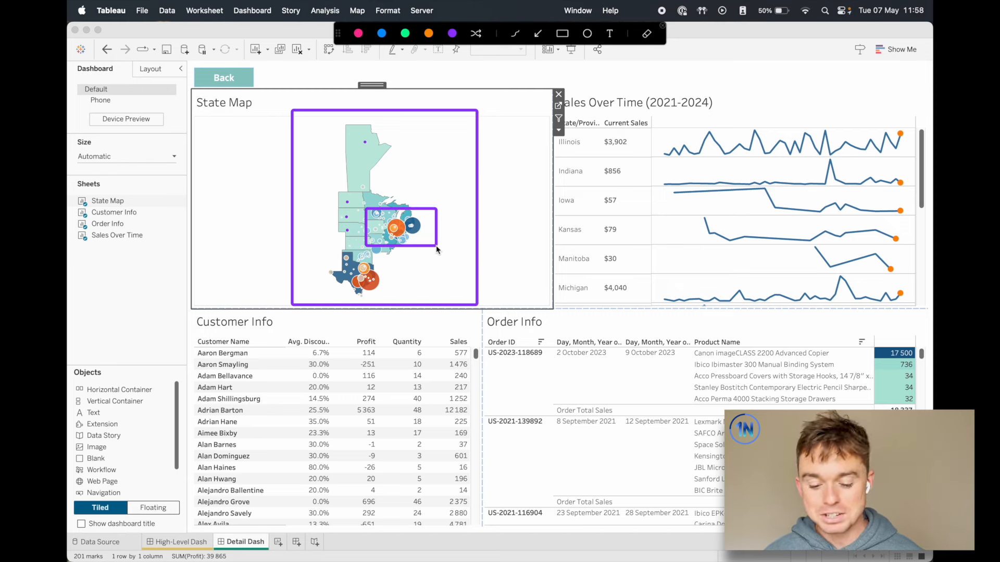
key(Escape)
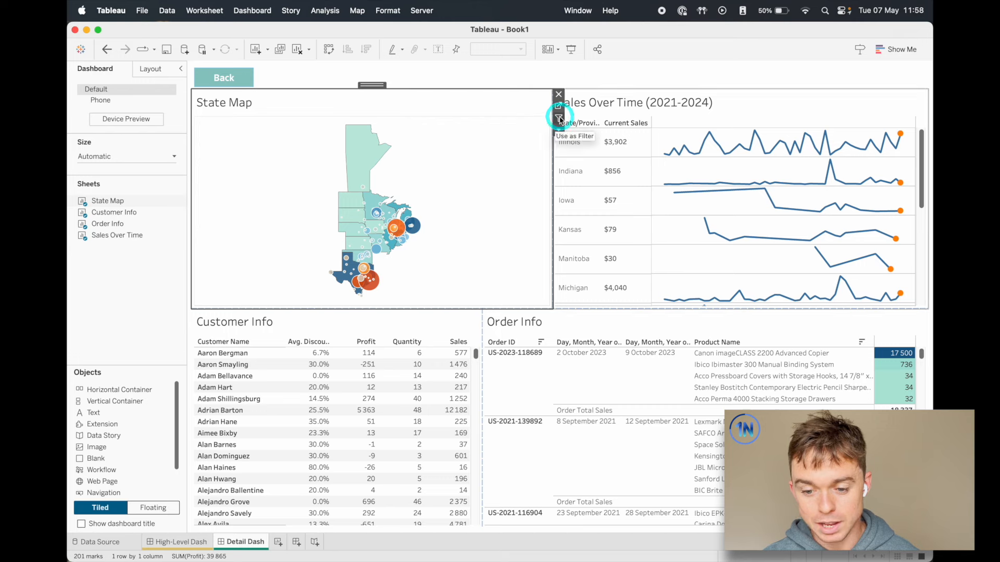
Use State Map as a filter for the other sheets on Detail Dash
click(559, 118)
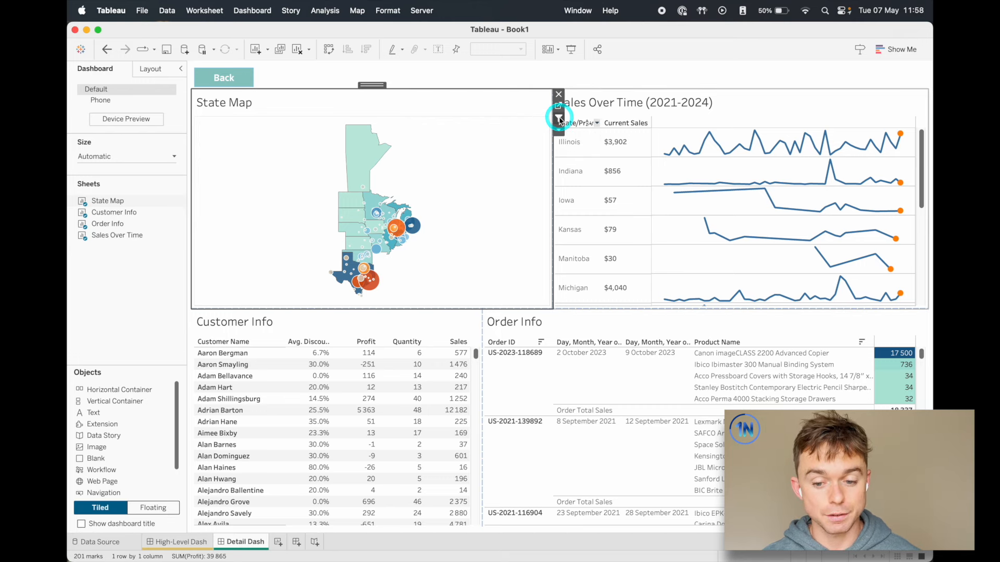
key(ctrl+alt+a)
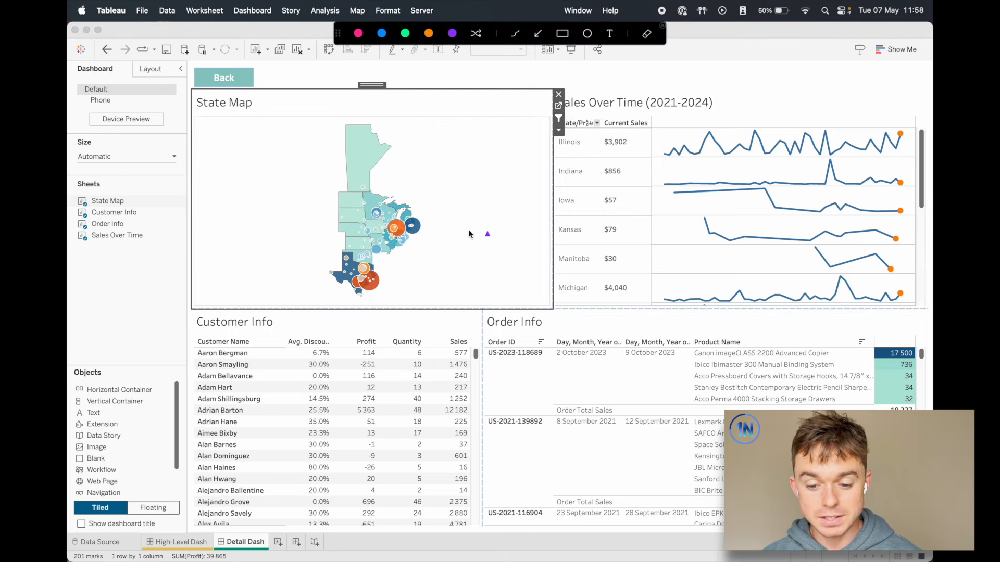
drag(415, 284, 376, 383)
drag(451, 271, 539, 372)
drag(480, 230, 637, 231)
key(Escape)
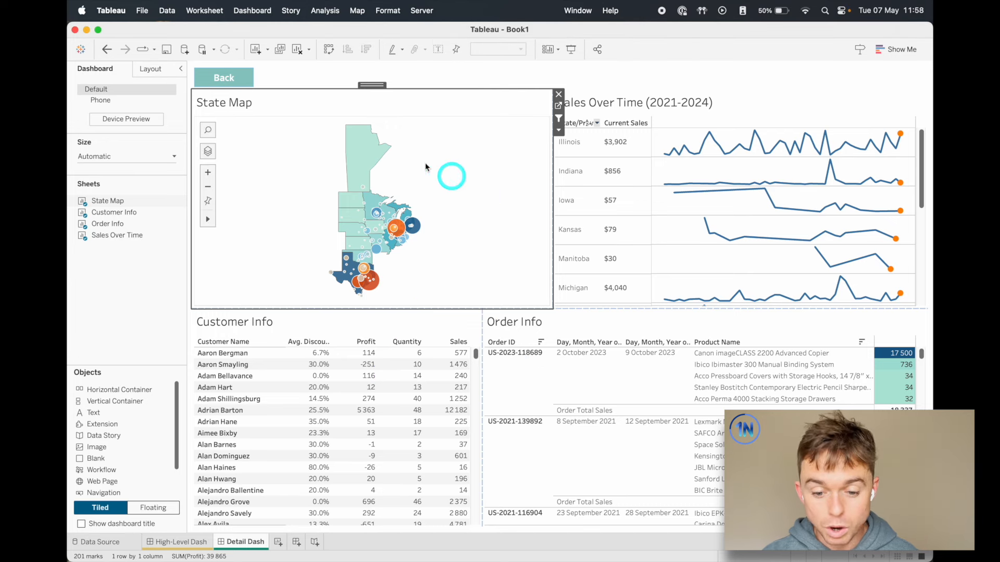
Test State Map's filter by selecting and deselecting Manitoba, South Dakota and Kansas in turn, and by selecting the Detroit city mark
click(361, 148)
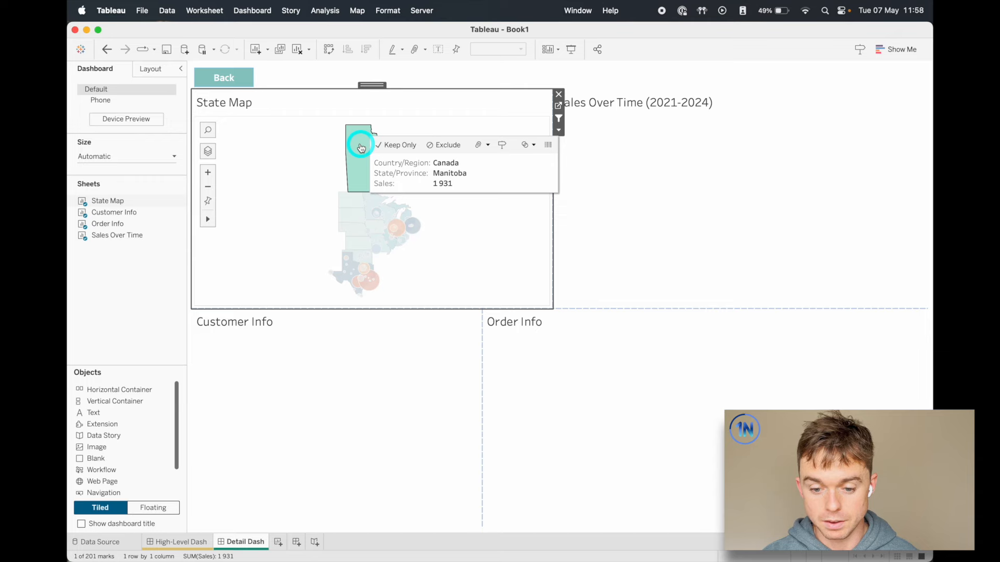
click(360, 148)
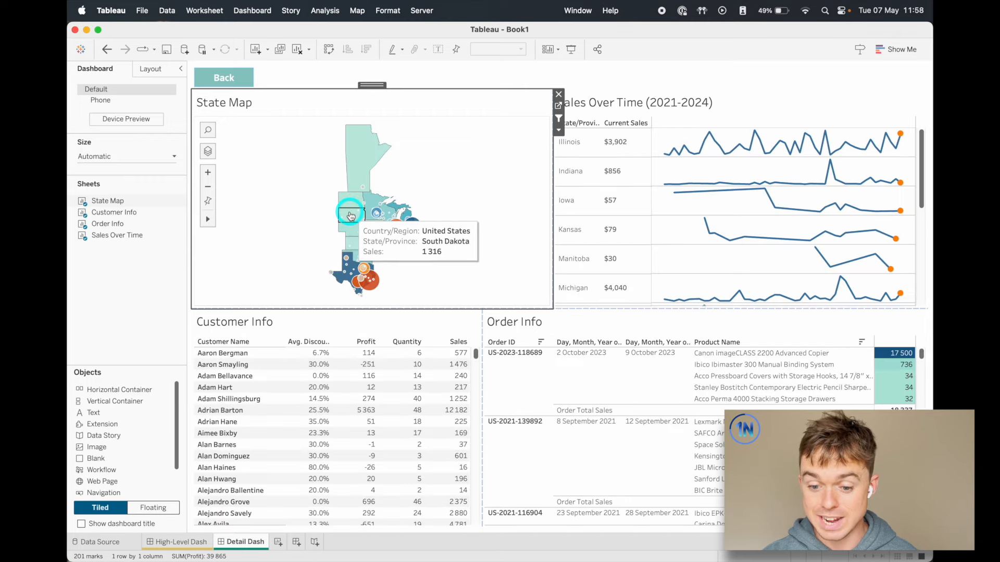
click(350, 215)
click(349, 214)
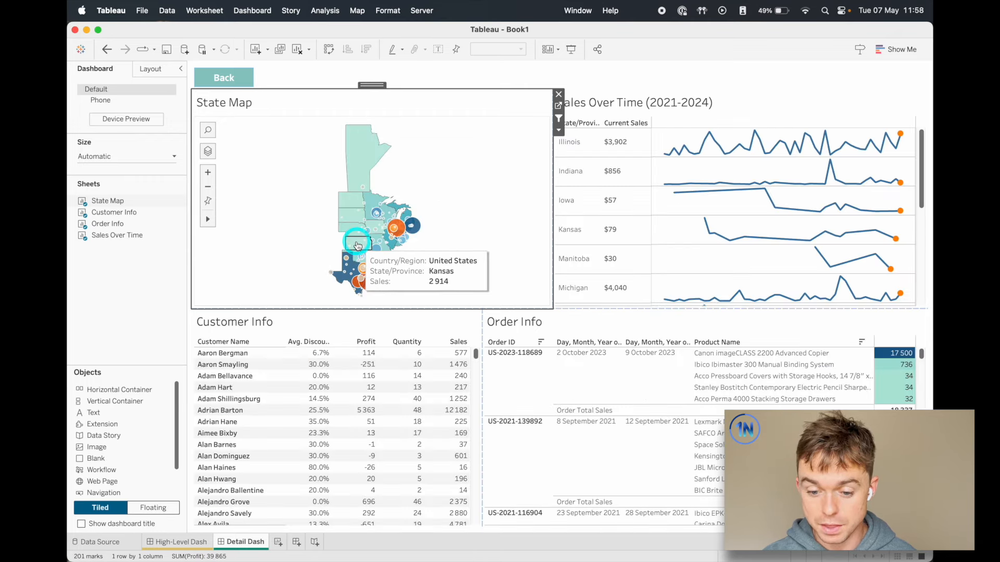
click(357, 245)
click(357, 245)
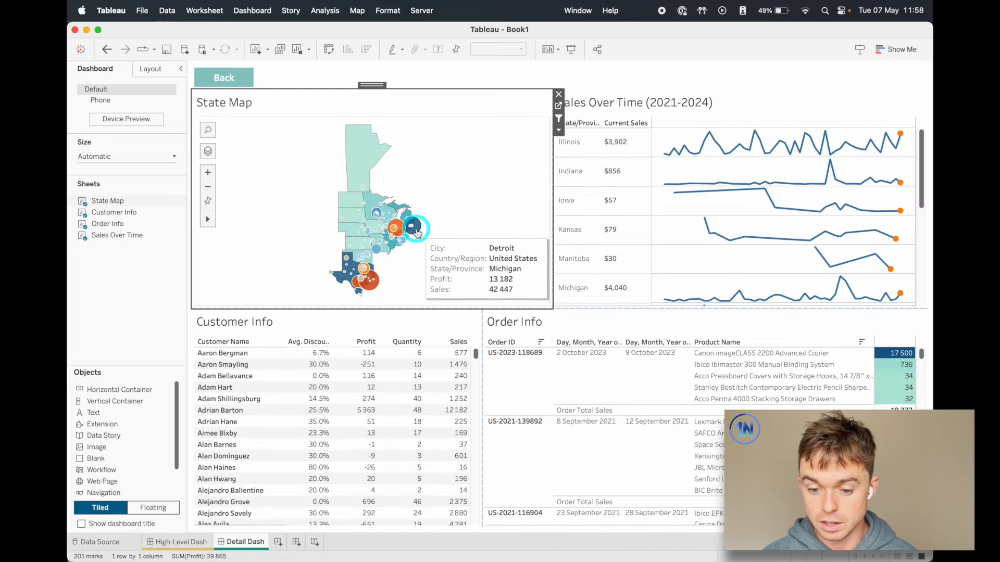
click(416, 231)
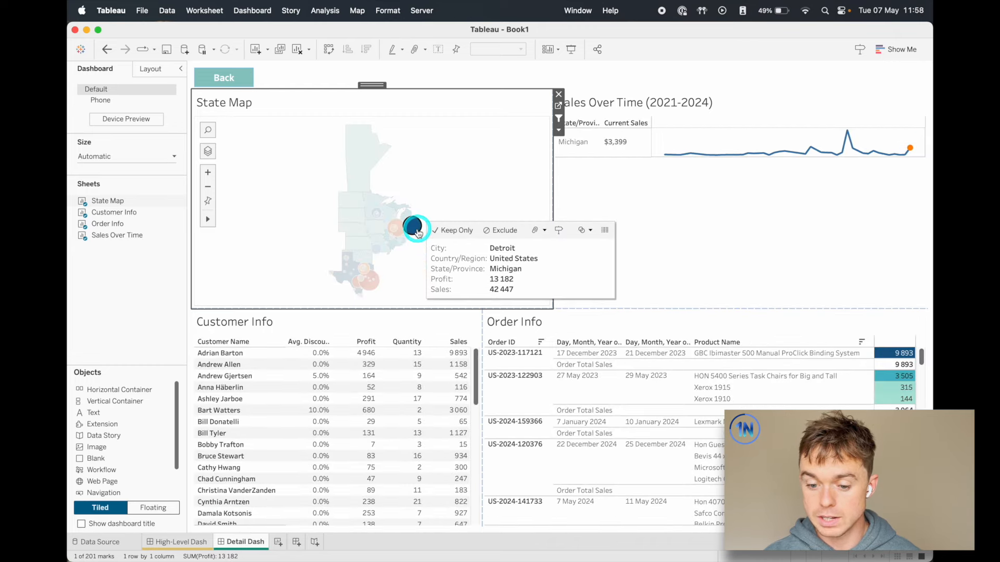
click(416, 230)
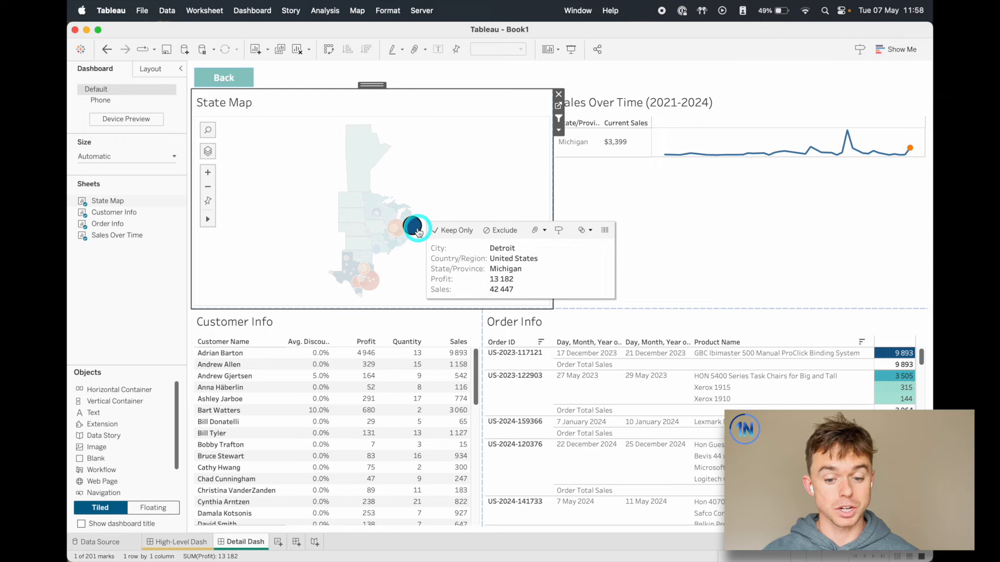
Test State Map's filter with the Houston city mark, and clear the selection
click(378, 286)
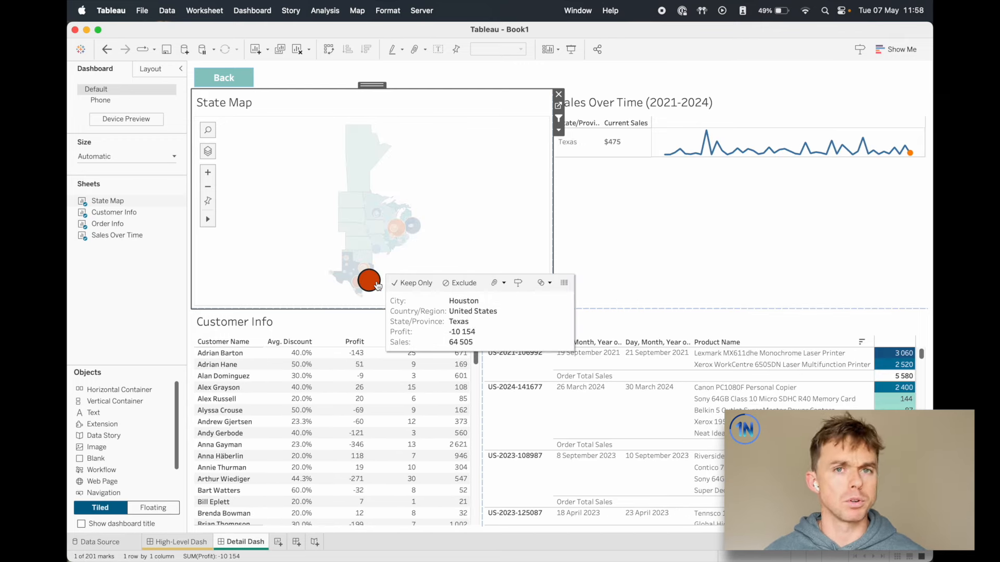
click(357, 218)
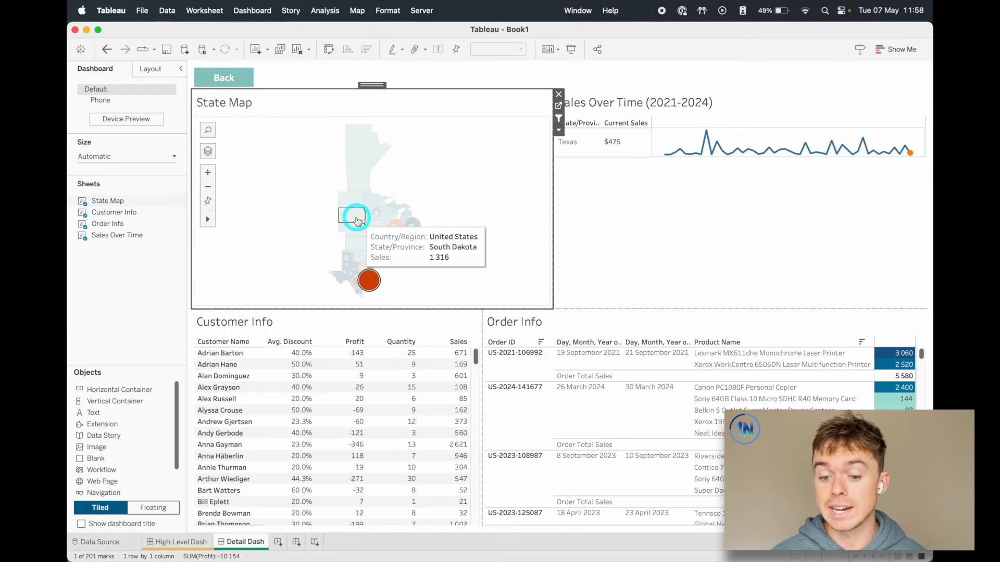
click(368, 280)
click(493, 192)
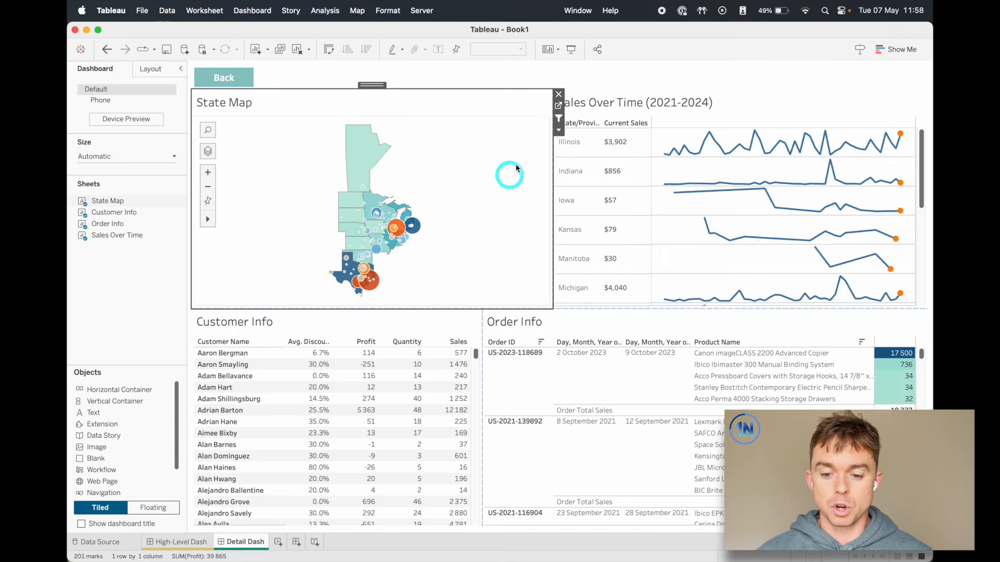
Stop using State Map as a filter for the other sheets, and check by selecting and deselecting its large orange Illinois city mark
click(559, 118)
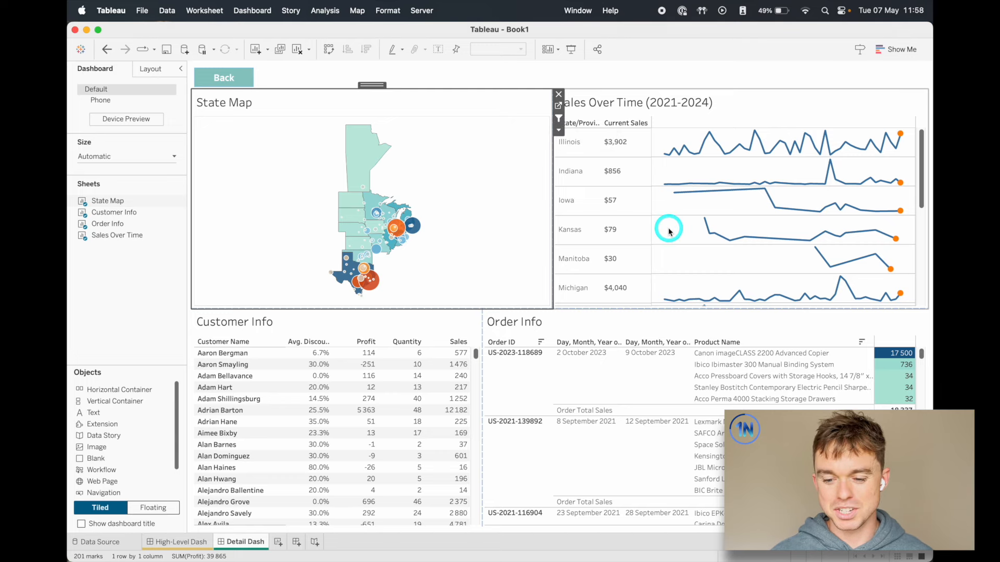
click(395, 229)
click(394, 230)
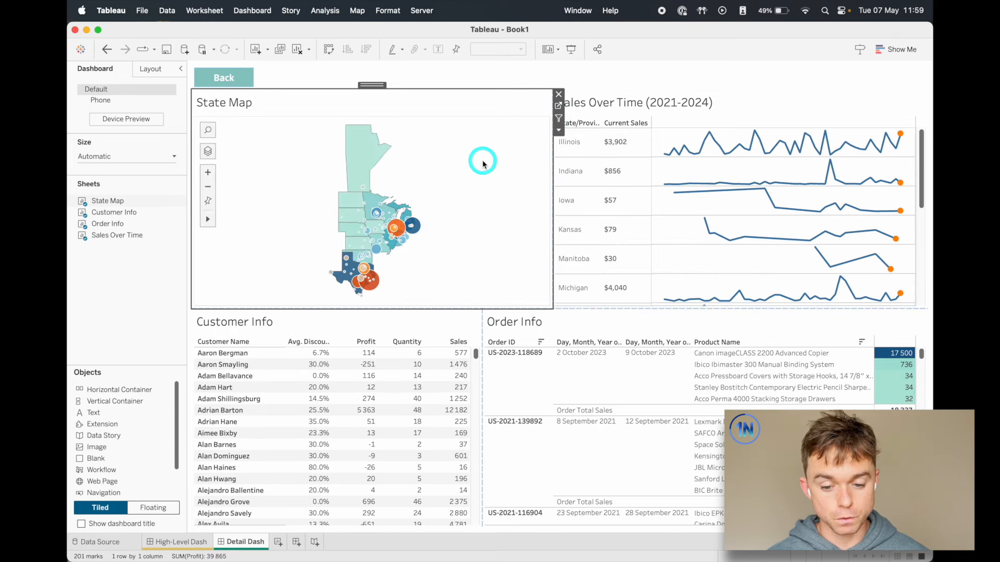
Add a dashboard filter action named State Filter
click(261, 12)
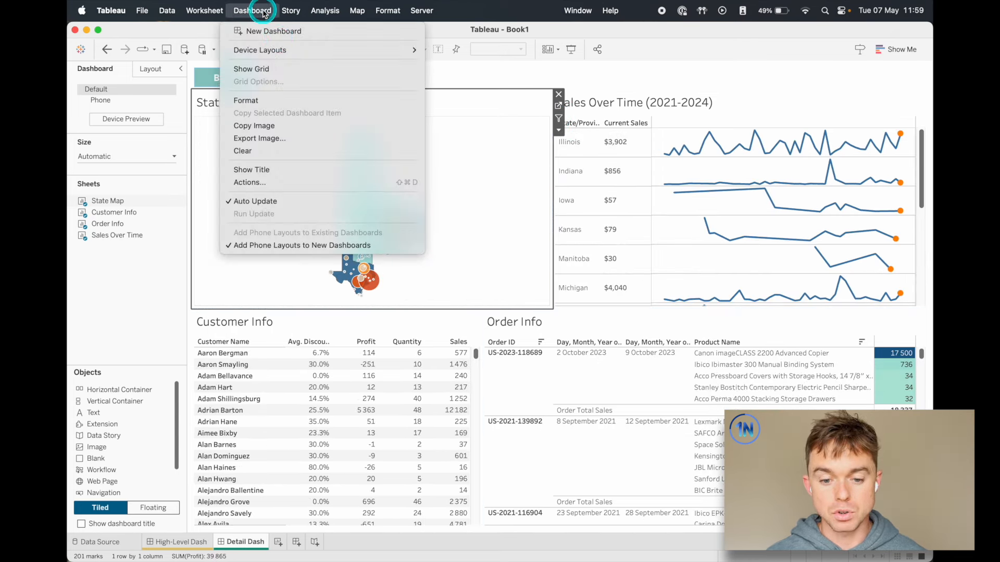
click(259, 182)
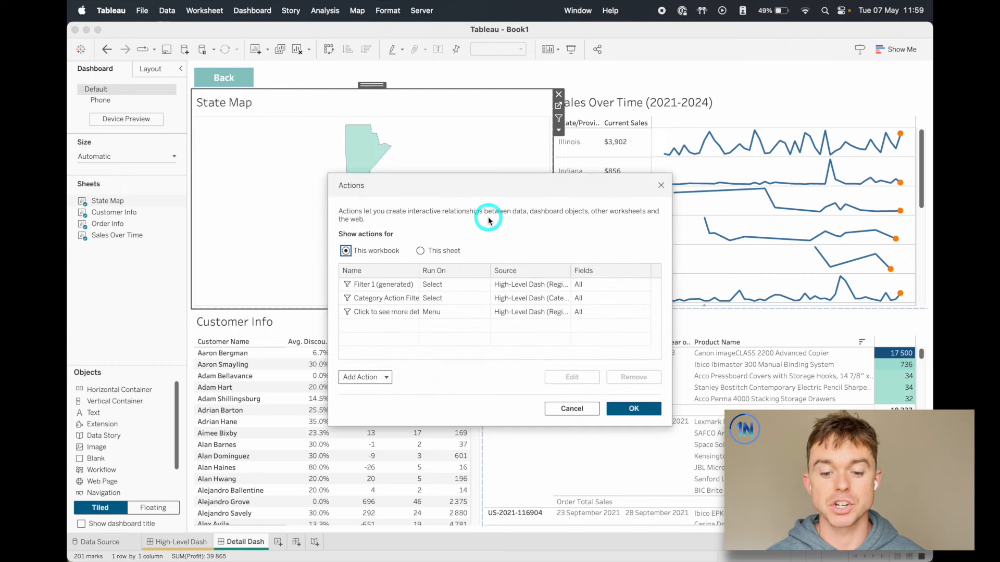
click(374, 377)
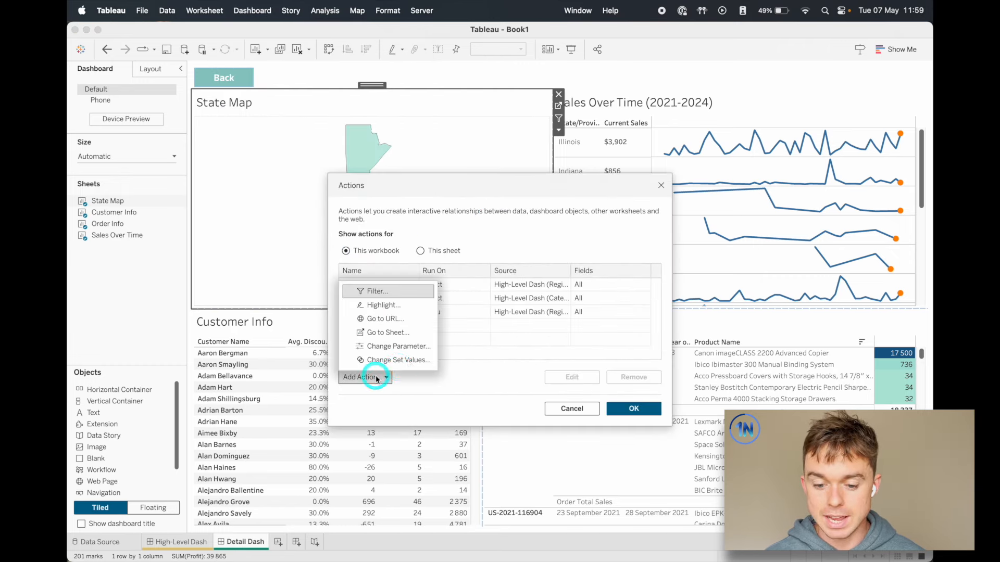
click(402, 292)
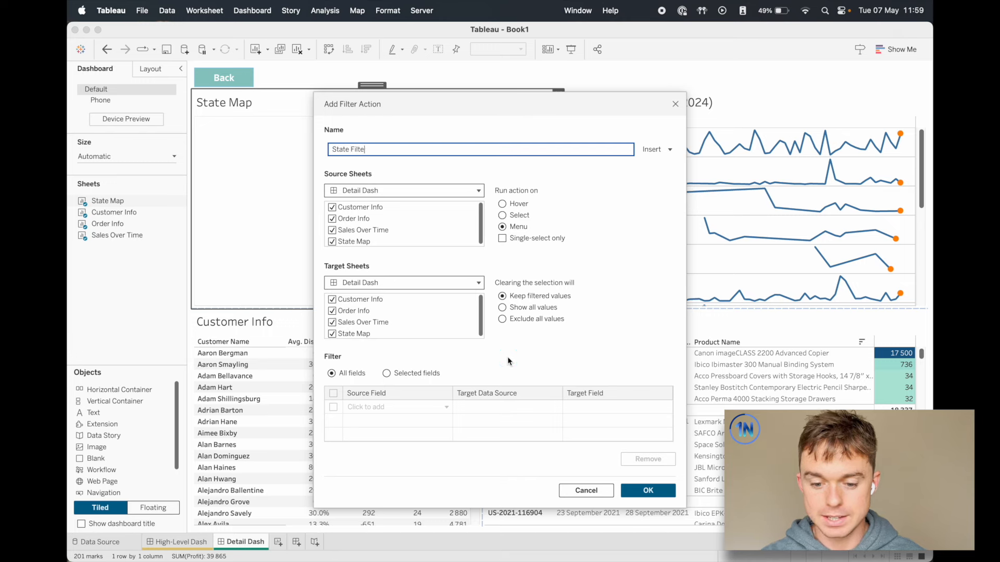
Keep only State Map on Detail Dash as the action's source sheet, and run the action on Select
click(380, 208)
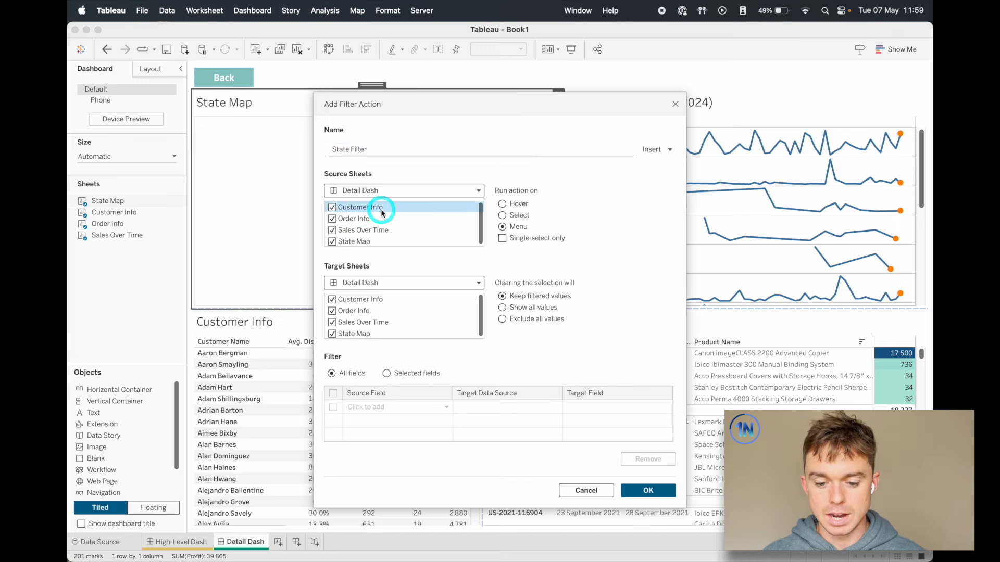
shift+click(376, 228)
click(331, 229)
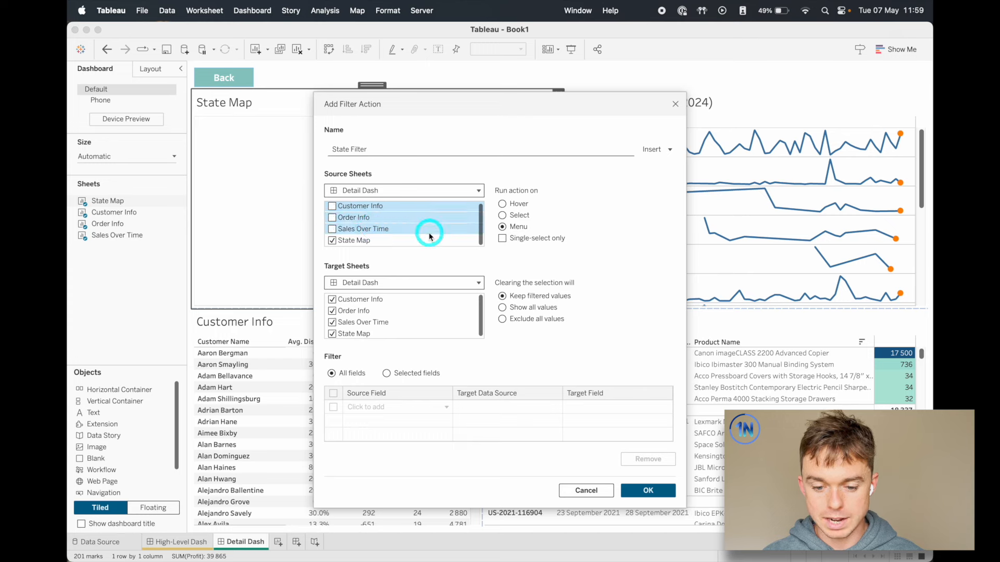
click(516, 214)
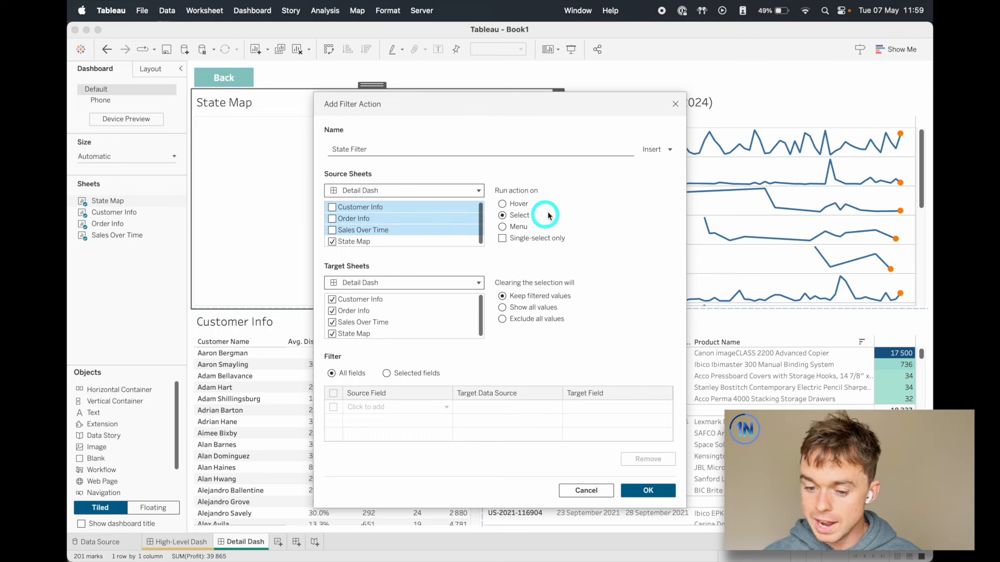
click(443, 243)
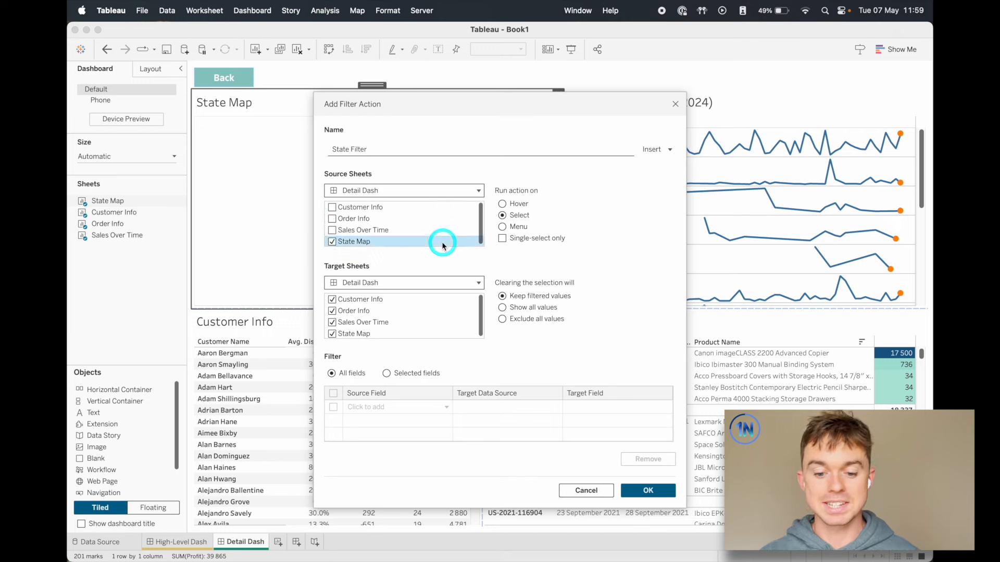
Exclude State Map from the action's target sheets, and make clearing the selection show all values
click(371, 192)
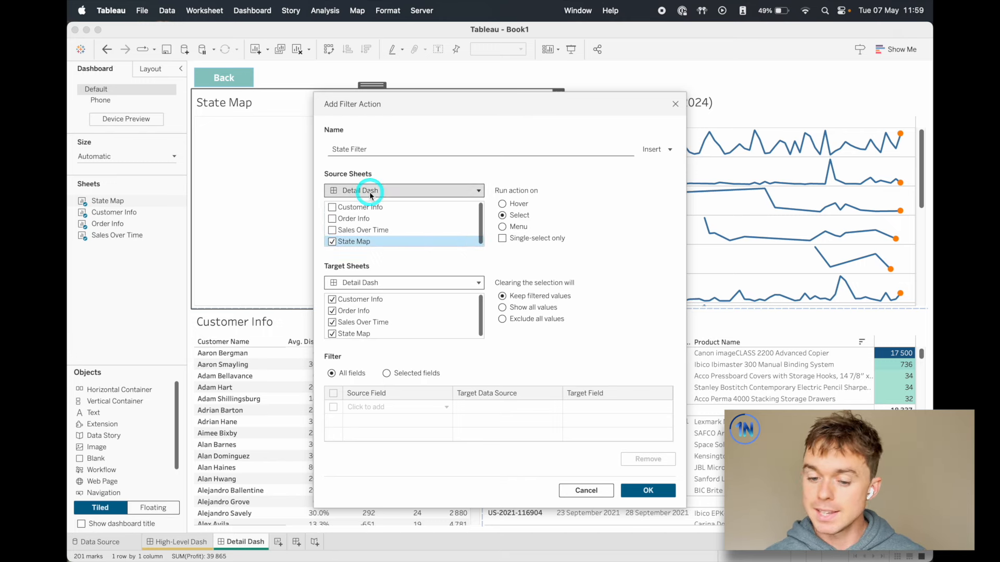
scroll(409, 311, down, 1)
scroll(410, 311, up, 1)
click(333, 335)
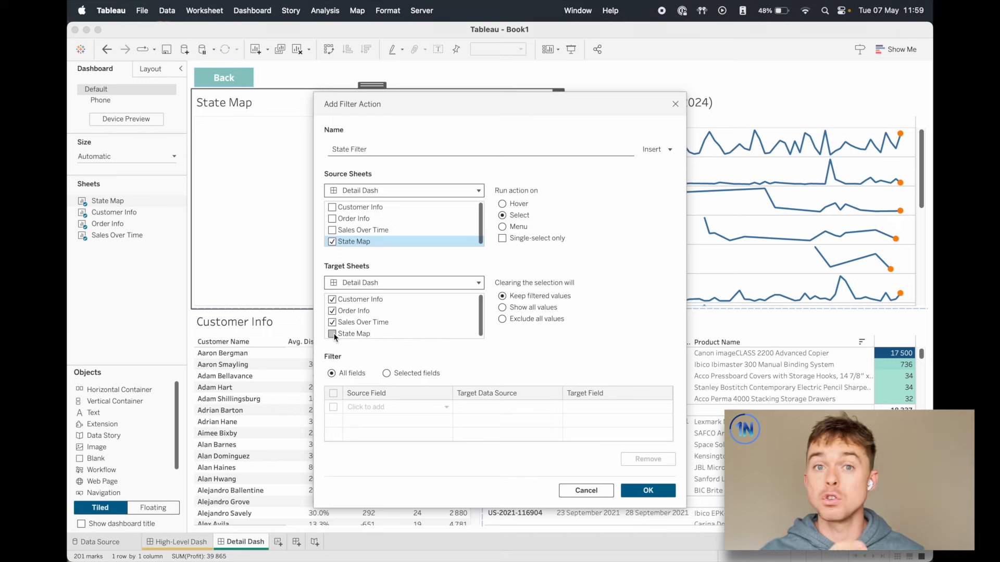
click(443, 322)
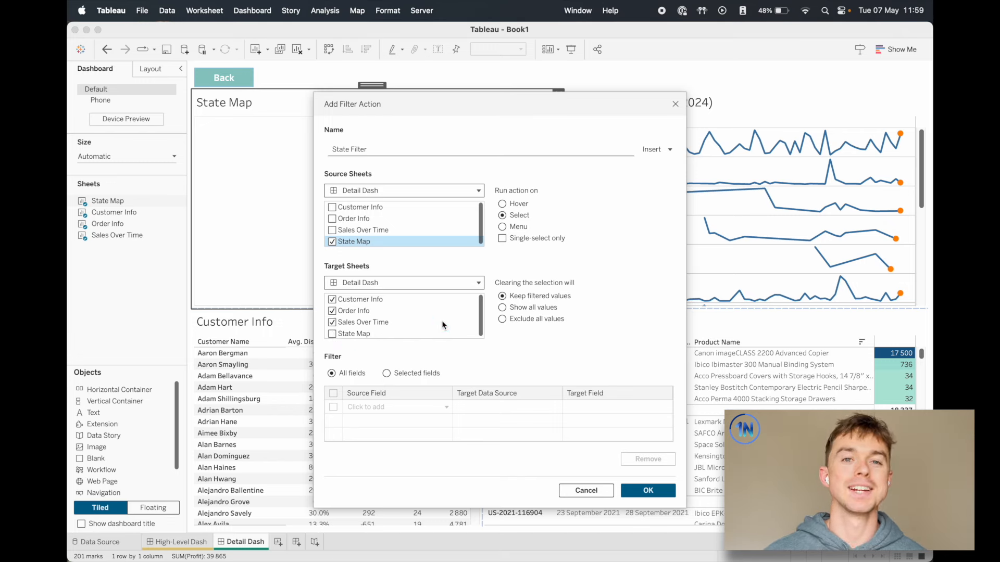
click(571, 285)
click(533, 277)
click(599, 289)
click(541, 311)
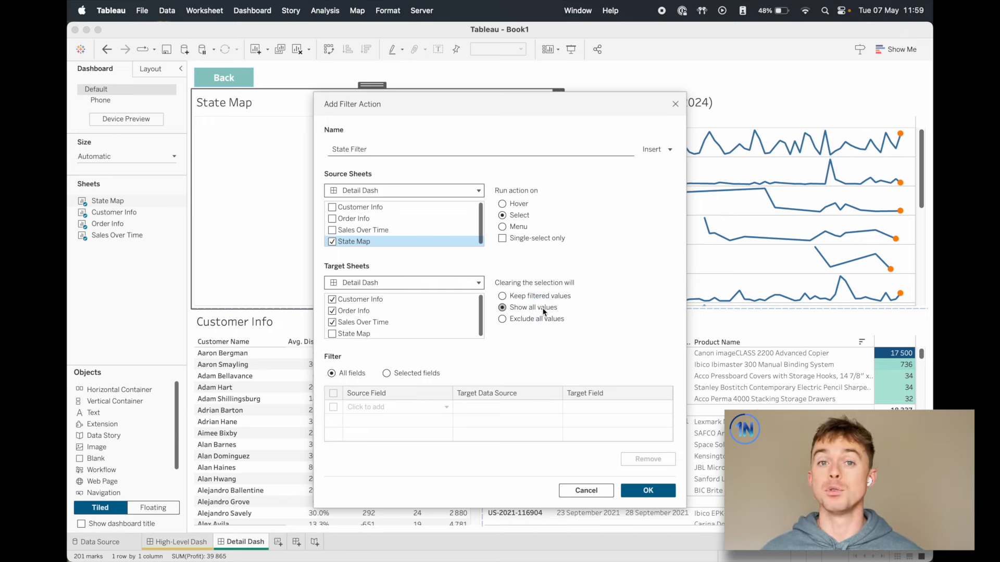
Limit the filter to the selected field State/Province, and save the State Filter action
click(404, 374)
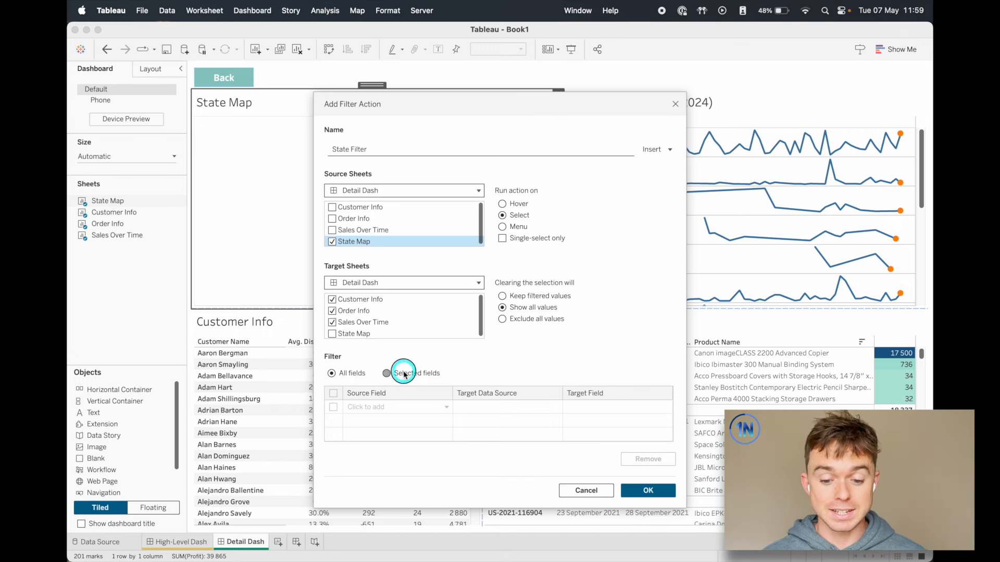
click(333, 374)
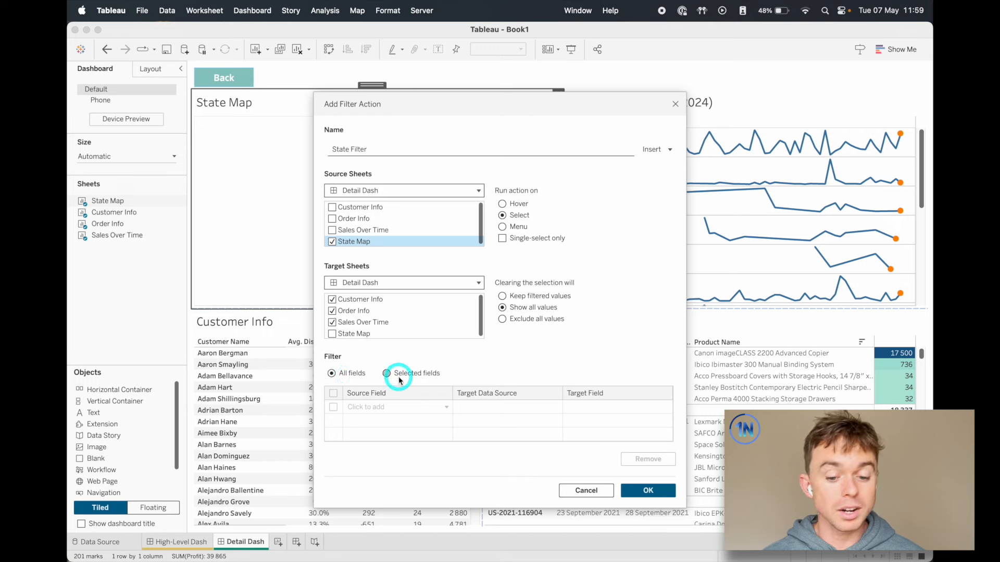
click(387, 408)
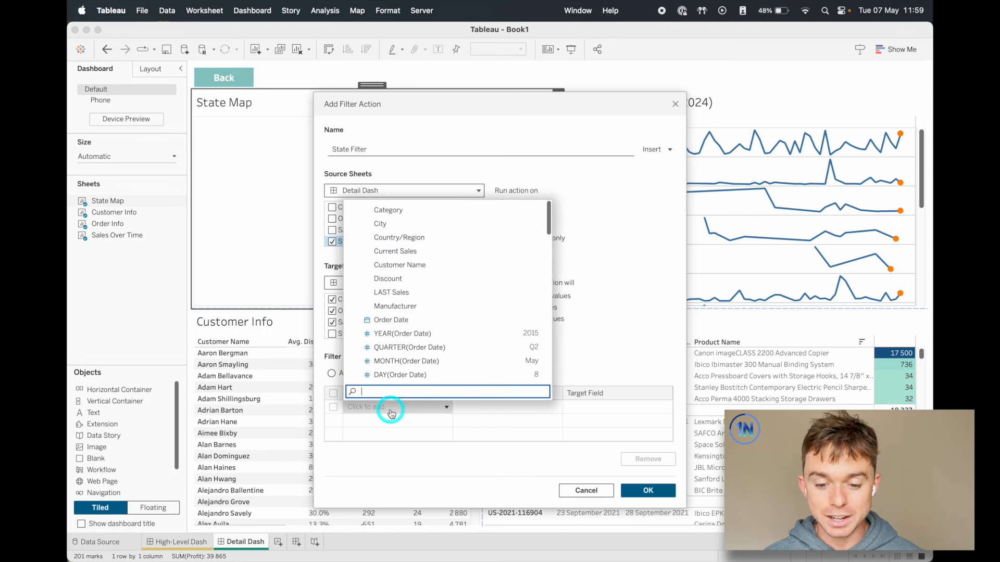
text(state)
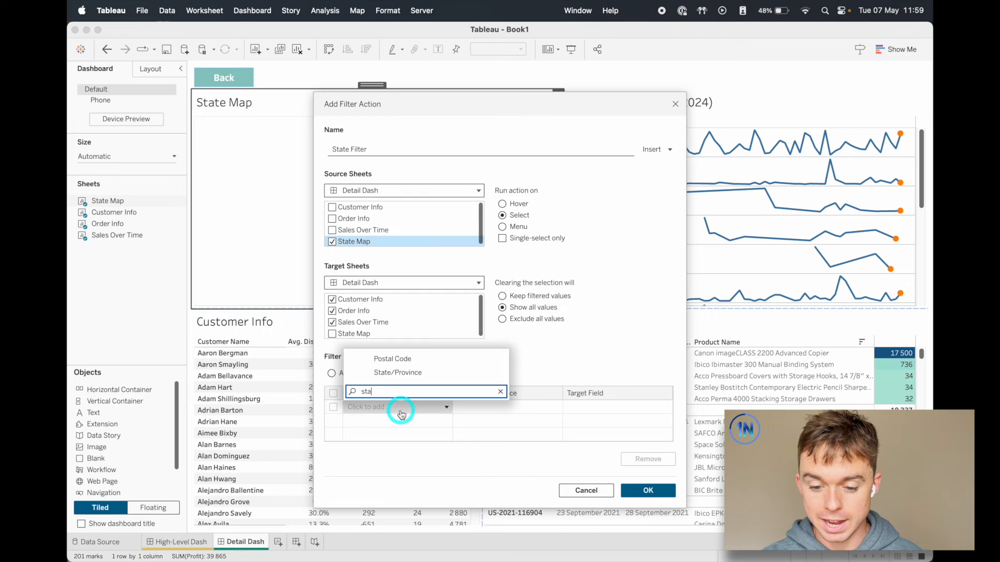
click(425, 376)
click(334, 407)
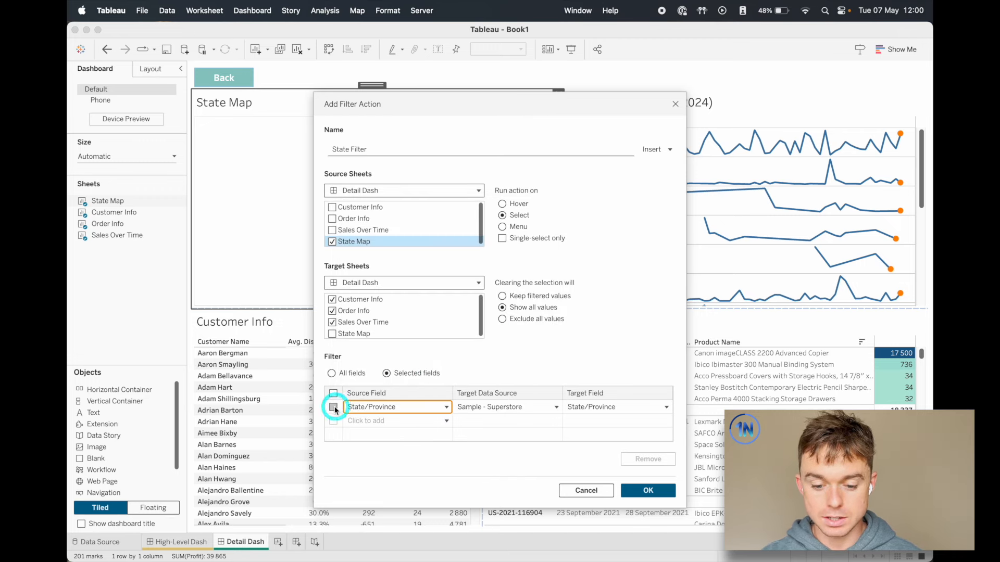
click(643, 492)
click(642, 408)
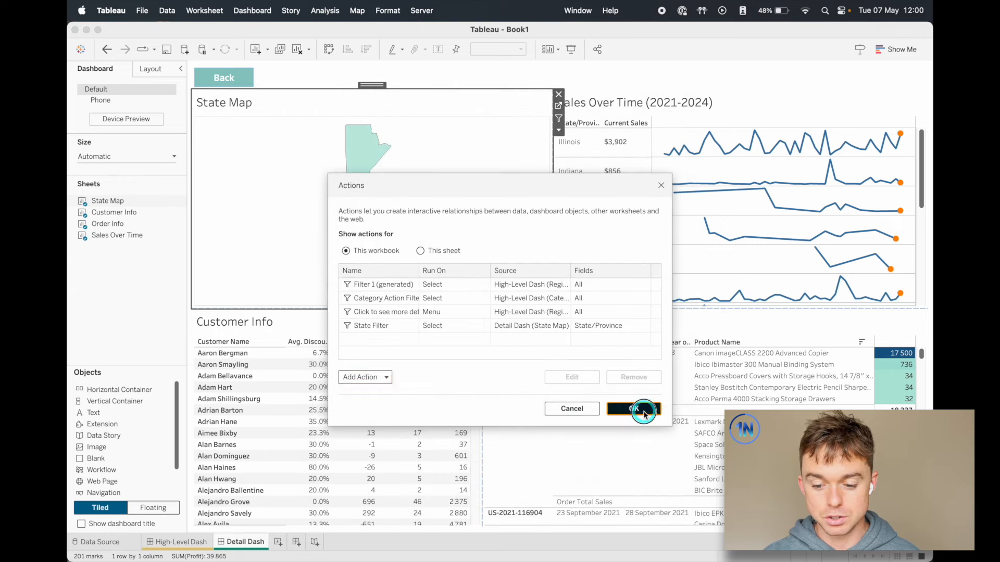
Test State Filter on State Map with Manitoba, South Dakota, the Oklahoma City mark, Kansas, Texas and Illinois, and clear the selection
click(361, 157)
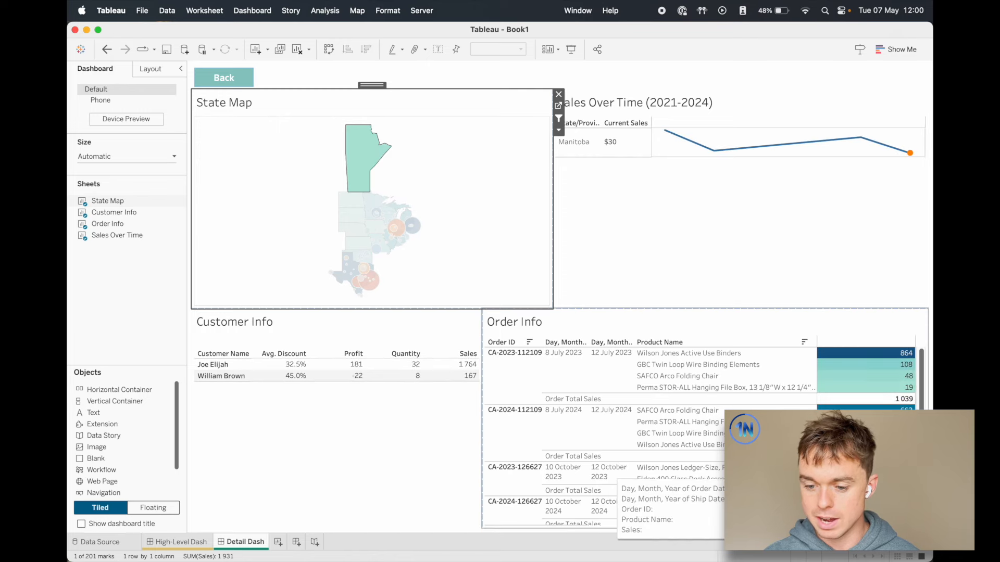
click(357, 215)
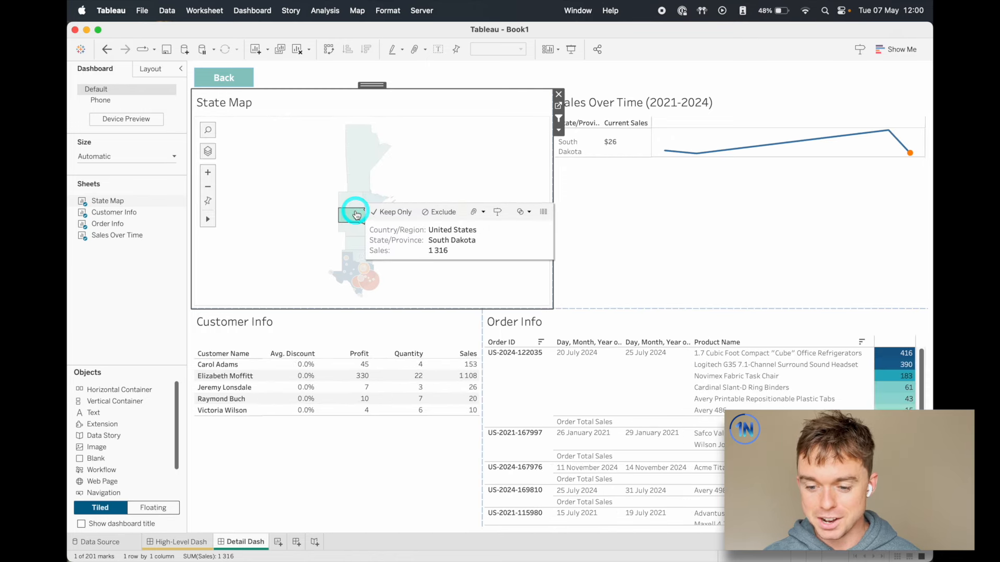
click(362, 259)
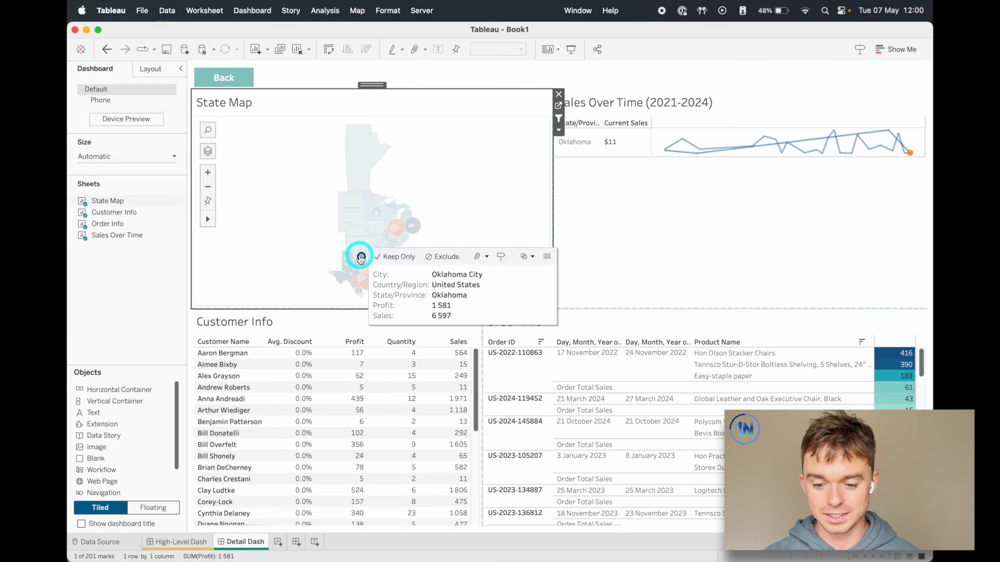
click(356, 243)
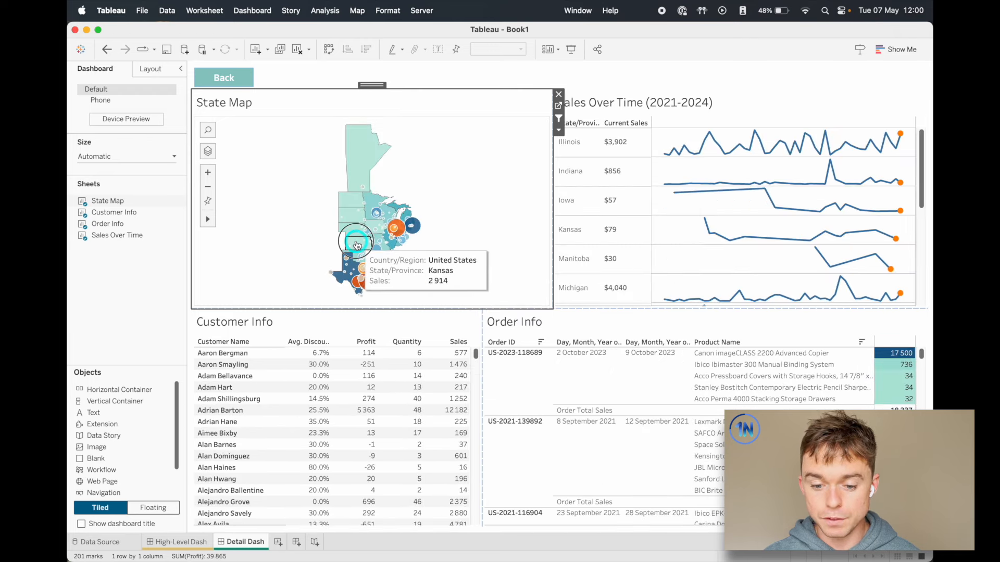
click(357, 244)
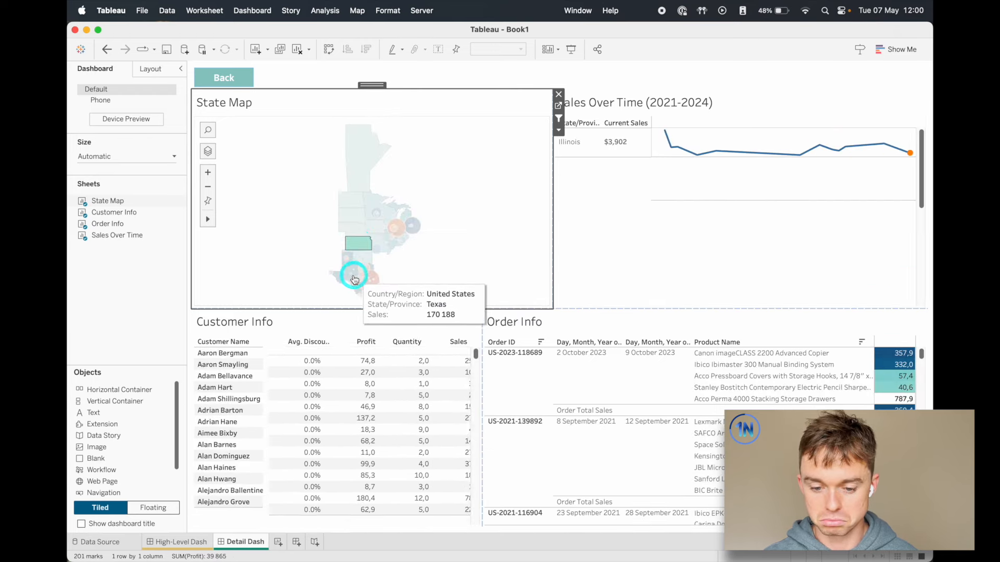
click(342, 281)
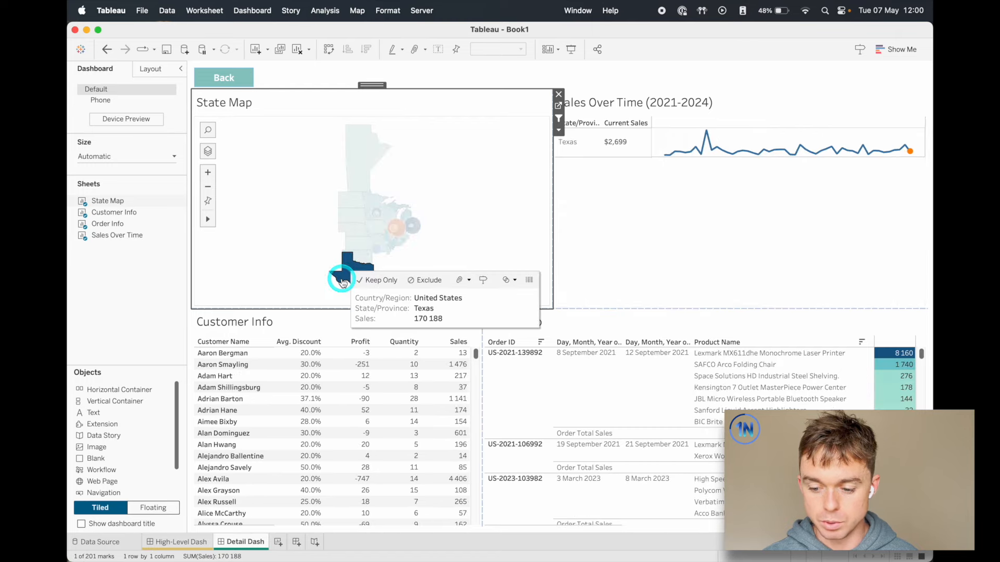
click(345, 275)
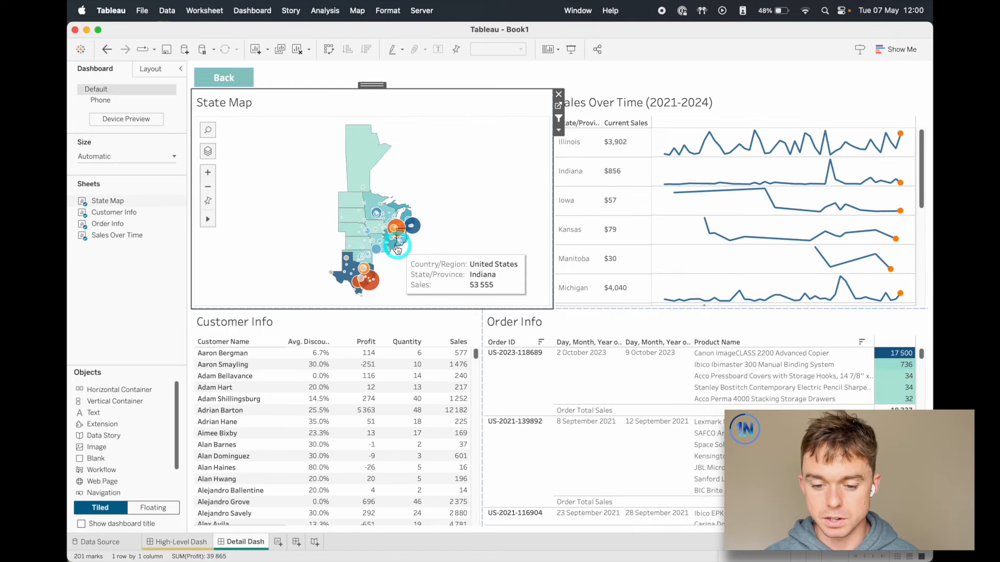
click(394, 250)
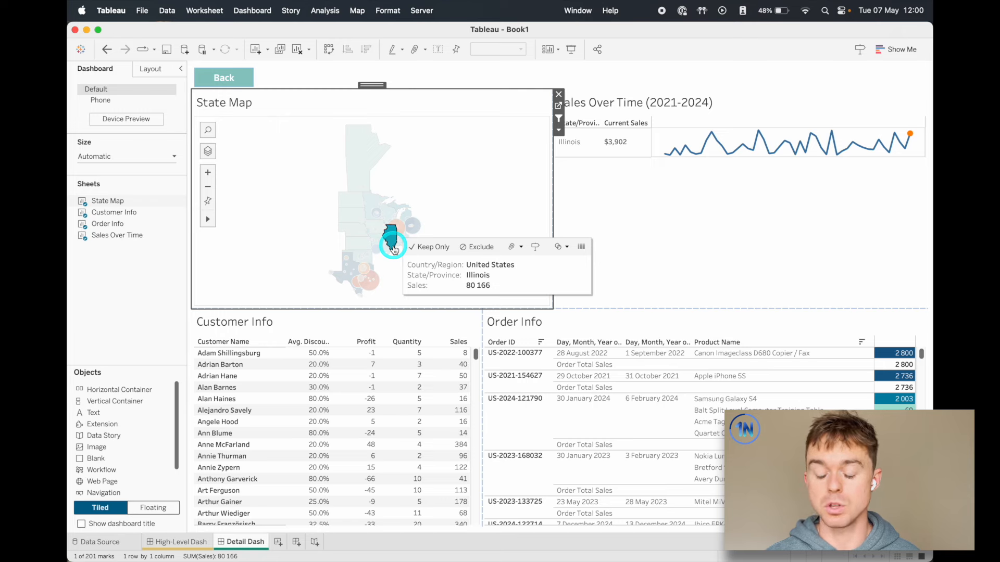
click(480, 155)
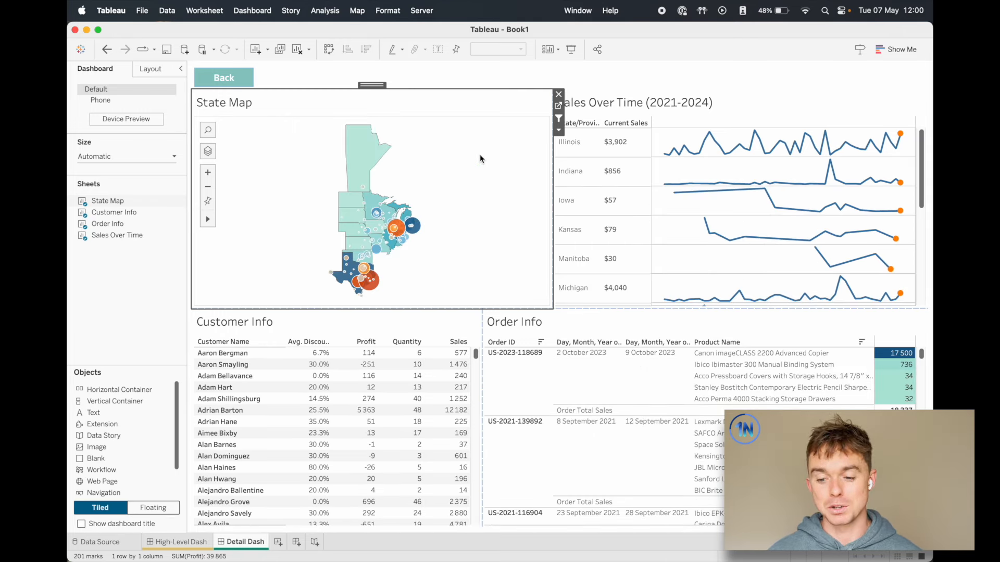
Switch to High-Level Dash
click(183, 542)
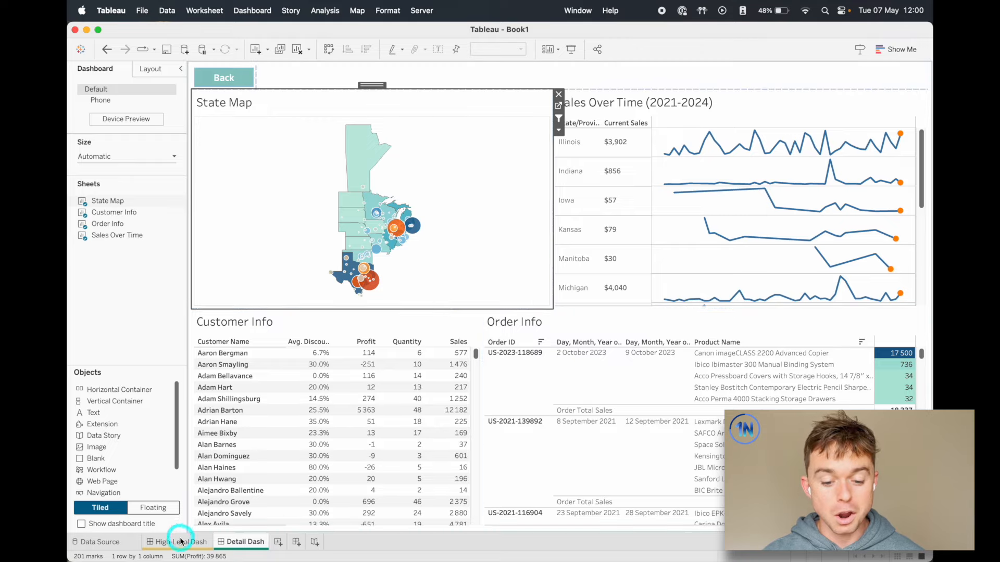